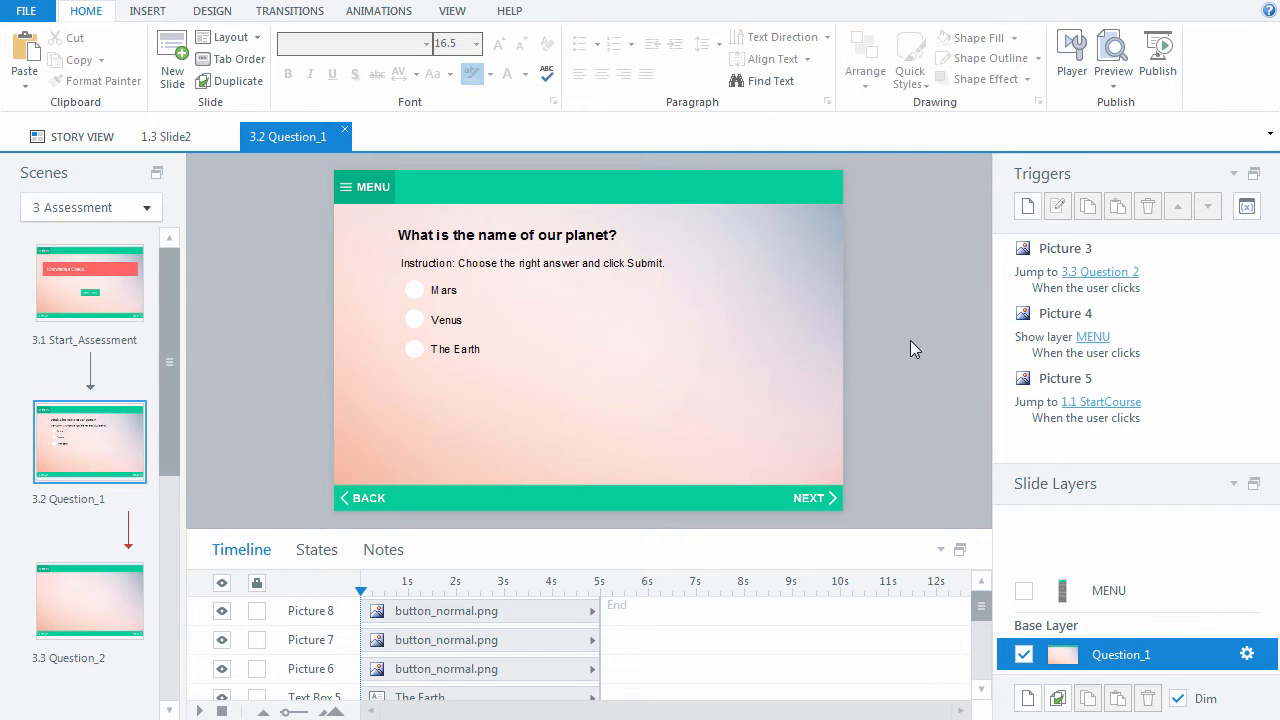
Convert the Question_1 slide to a Pick One freeform question
click(150, 12)
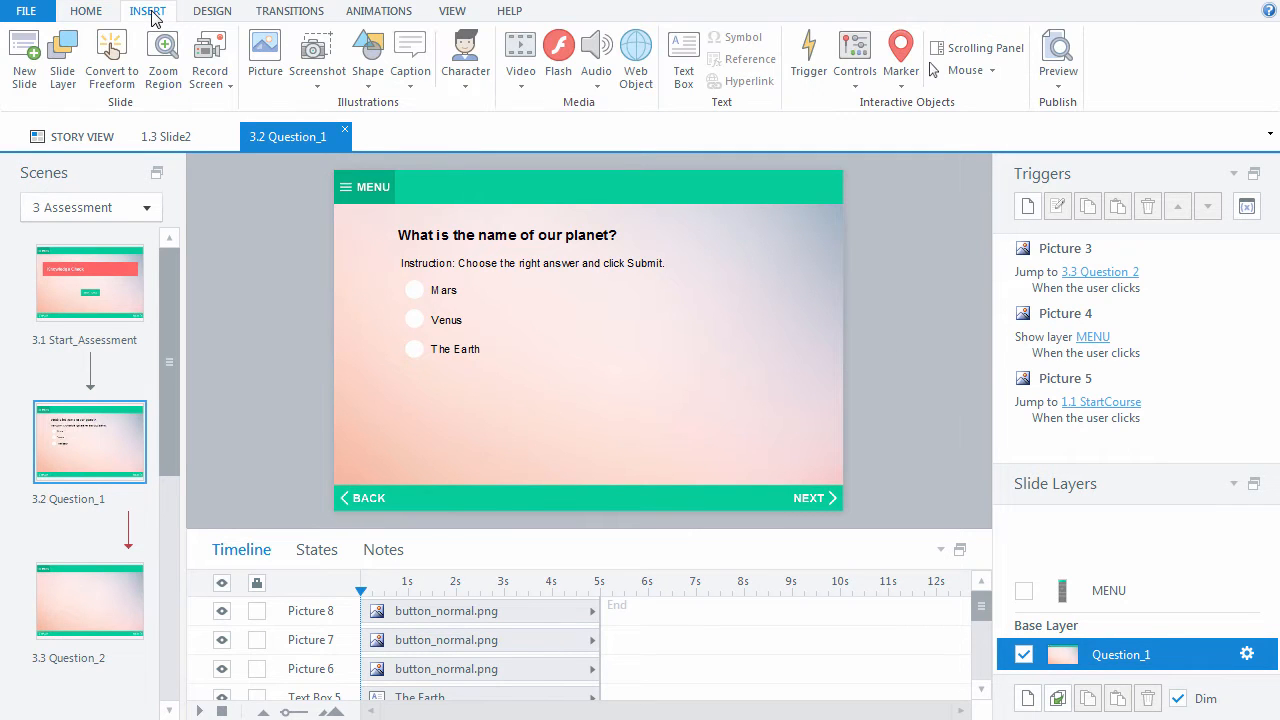
click(100, 60)
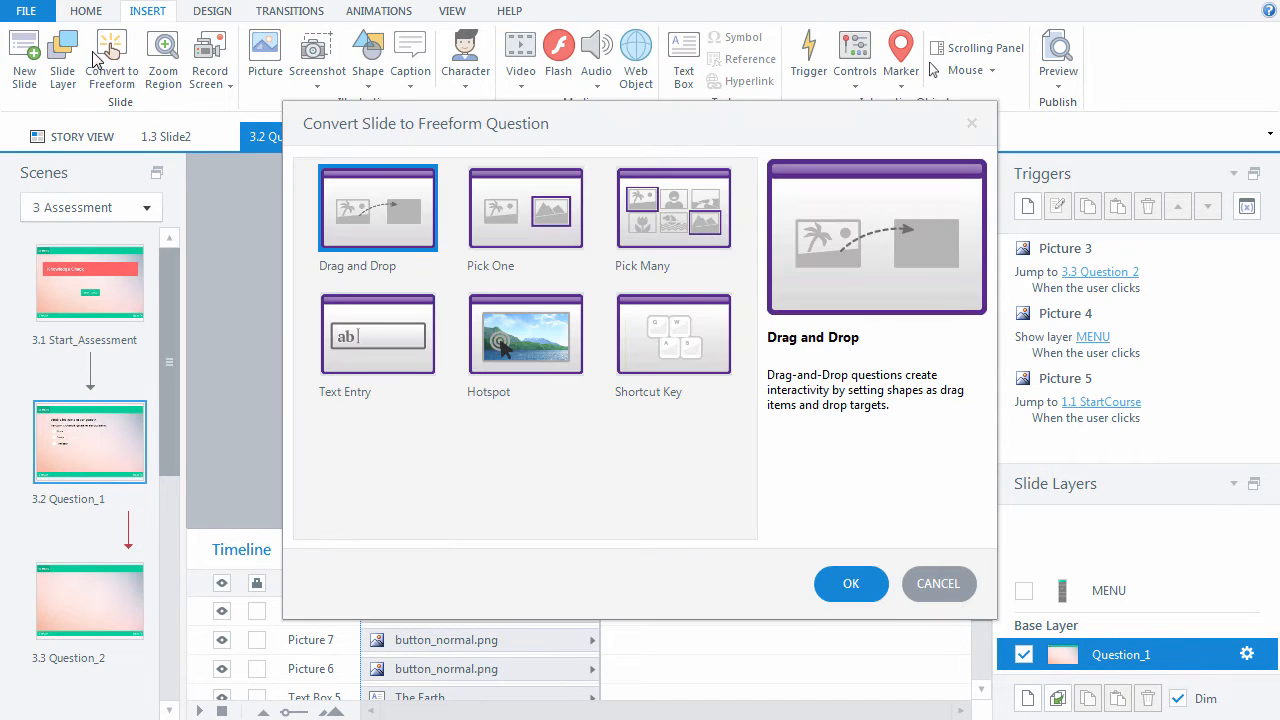
click(527, 212)
click(851, 585)
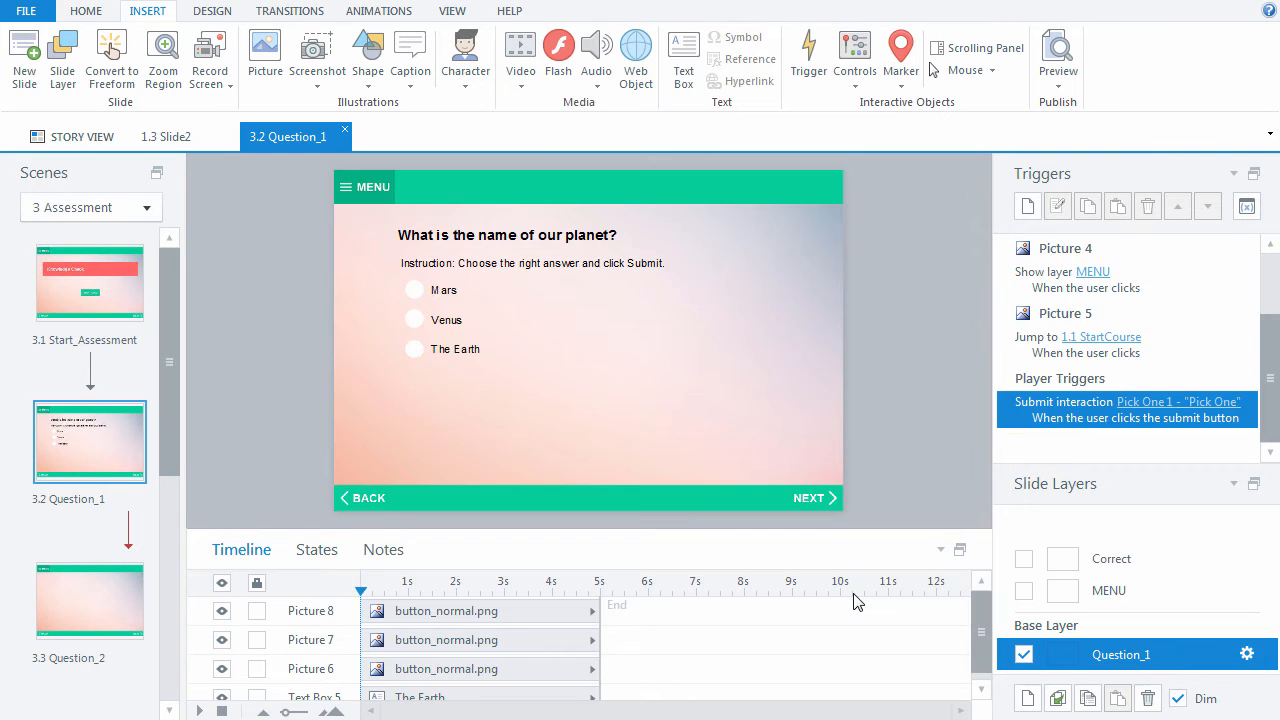
Assign Picture 6, Picture 7 and Picture 8 as choices A, B and C, mark C correct, and return to Slide View
click(470, 281)
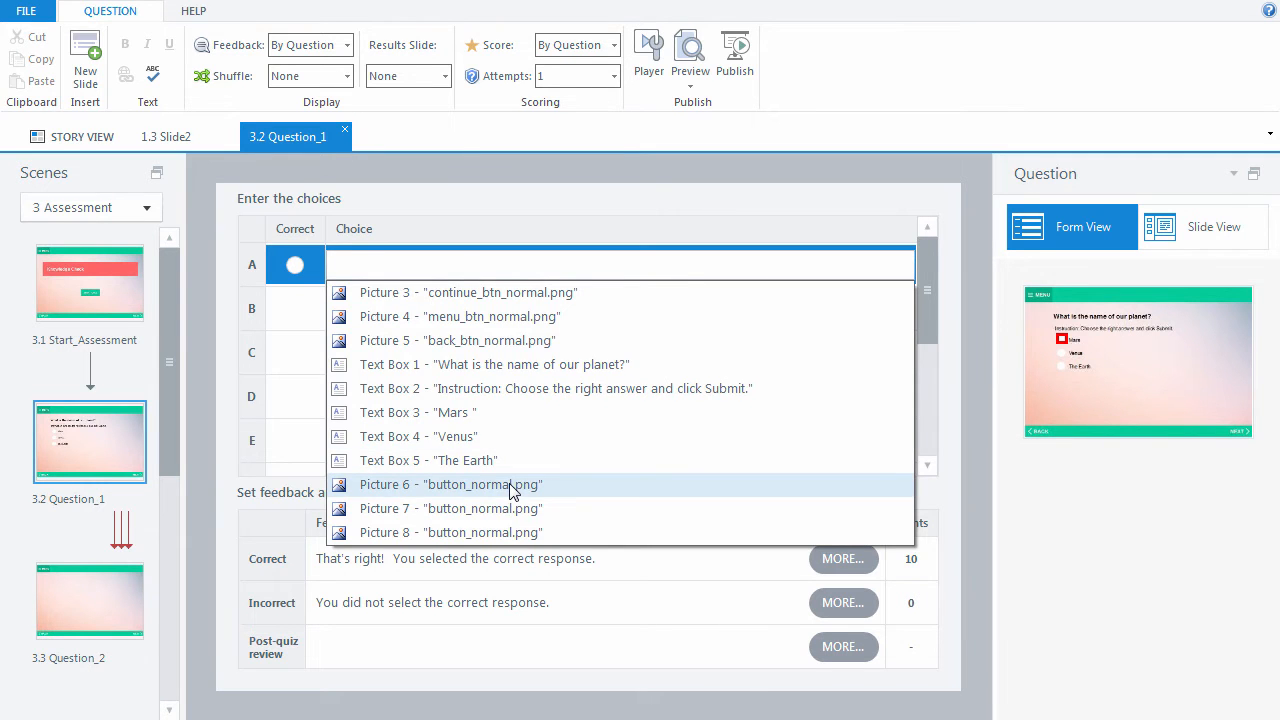
click(510, 486)
click(424, 318)
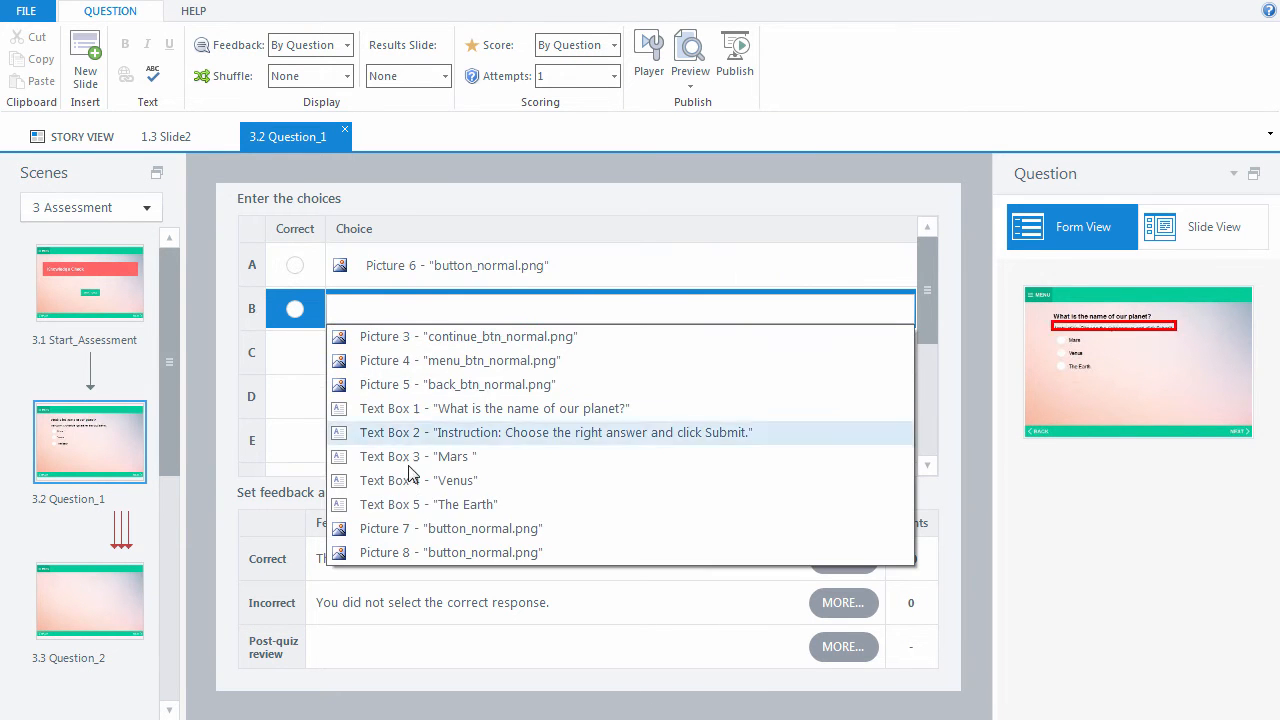
click(410, 528)
click(425, 360)
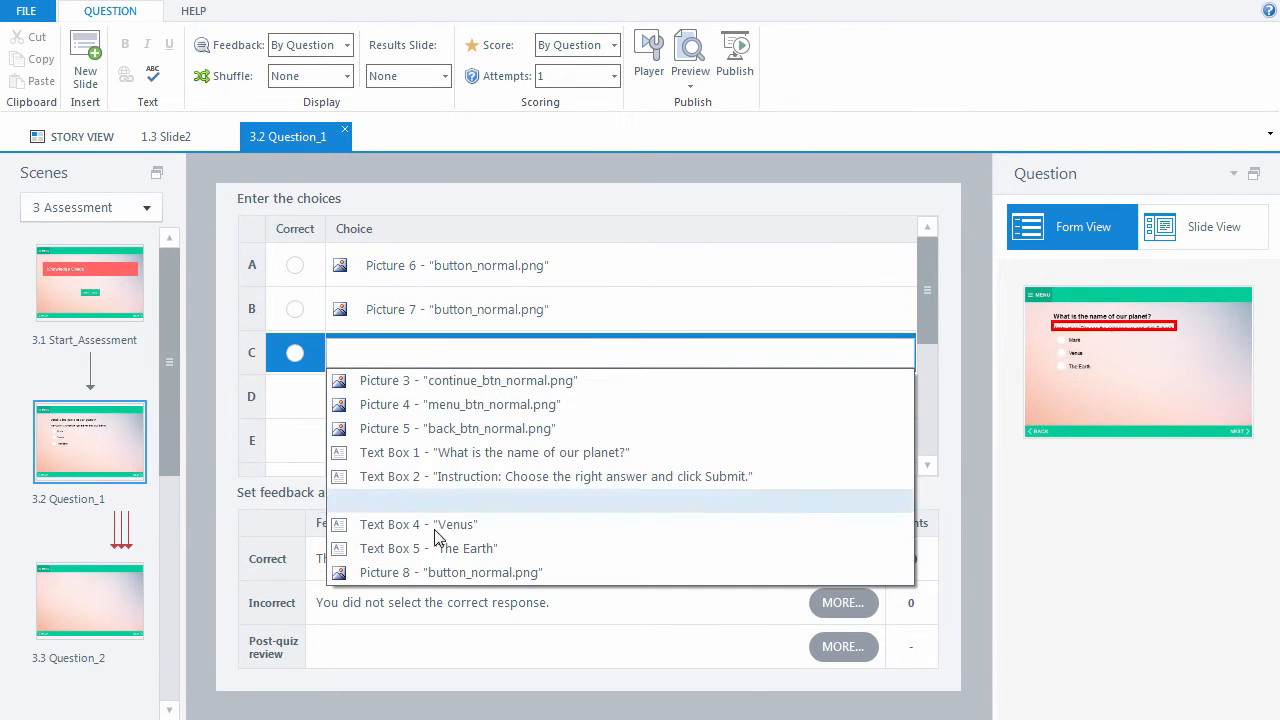
click(430, 572)
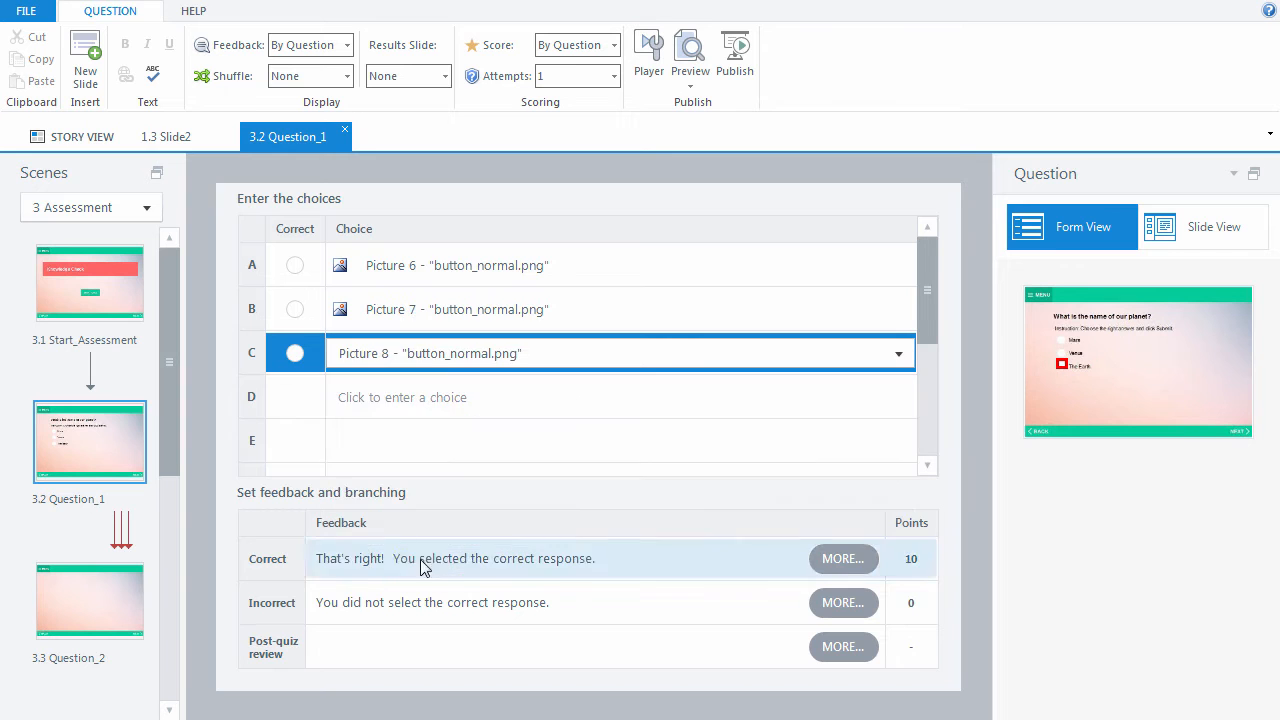
click(293, 356)
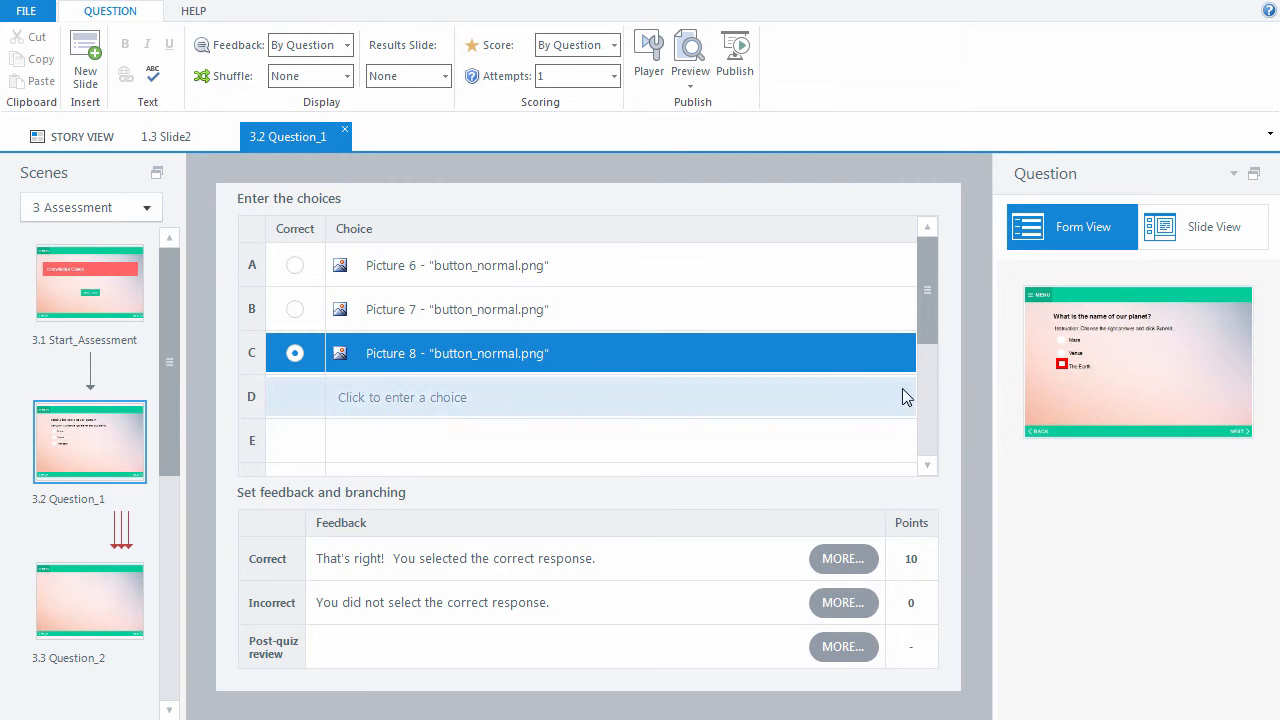
click(1180, 231)
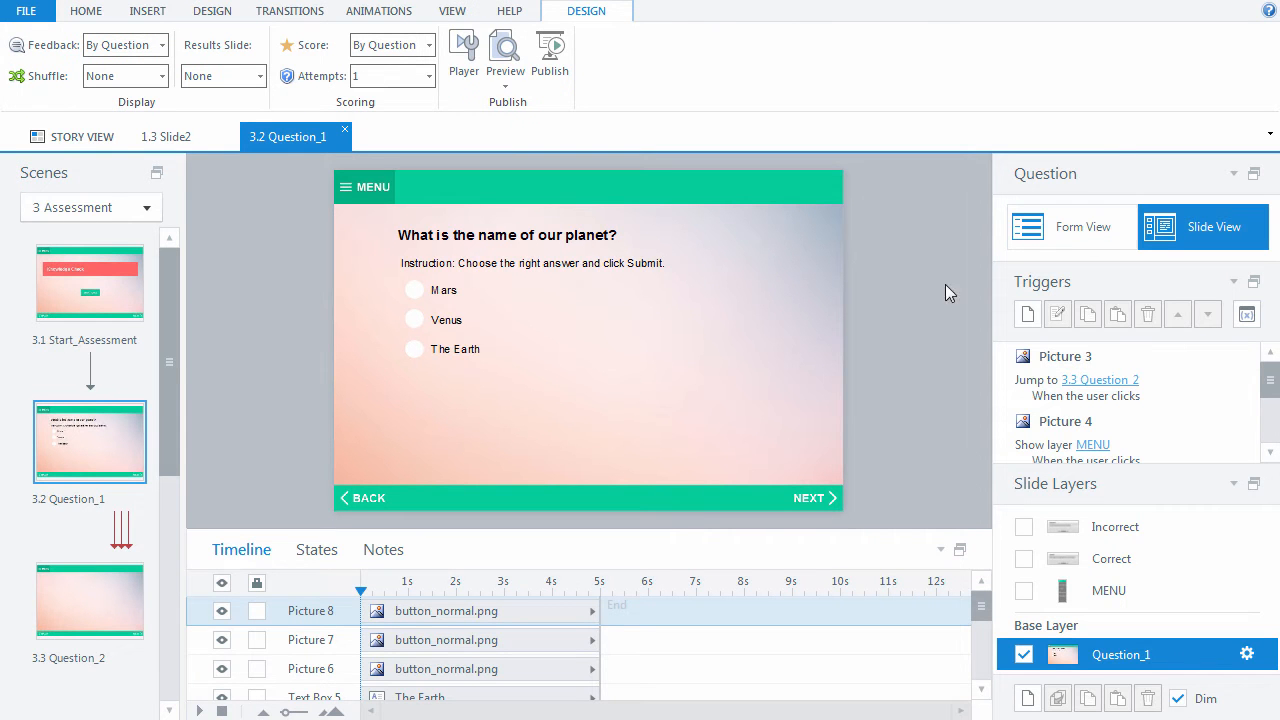
In the Selected state of the Mars button, apply the first picture style and change the picture to button_selected.png
click(414, 291)
click(314, 552)
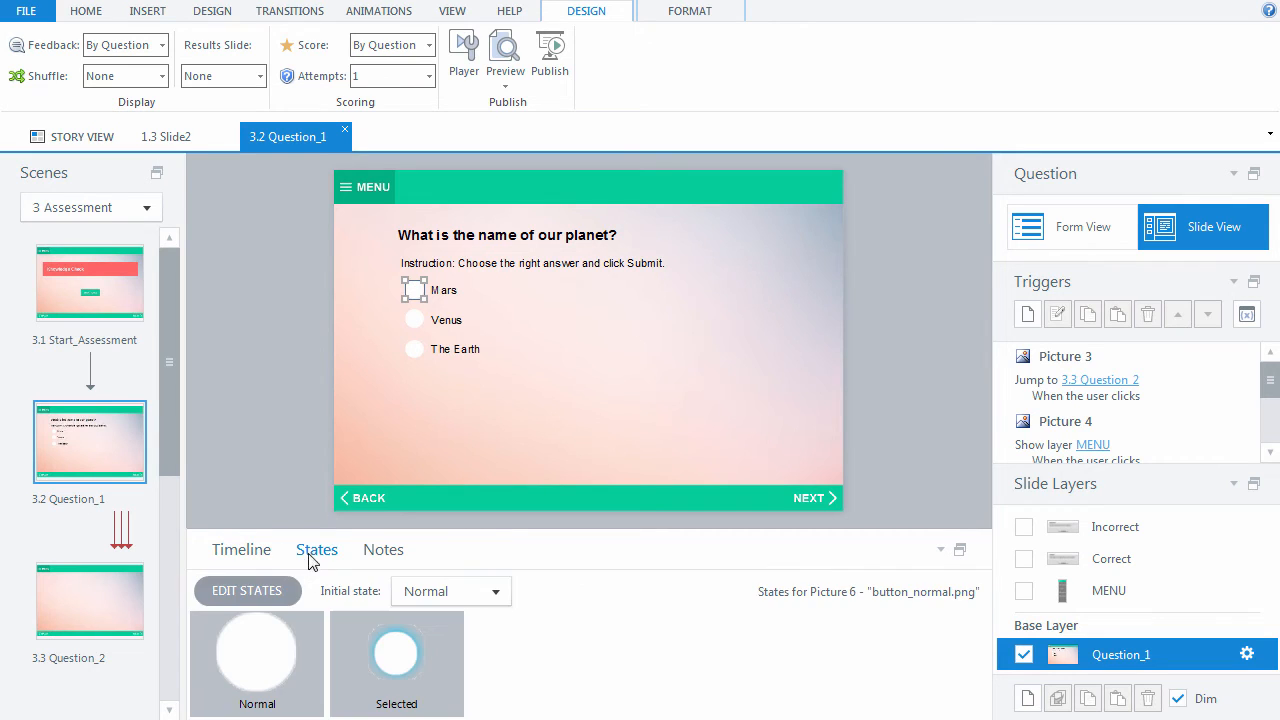
click(263, 588)
click(380, 660)
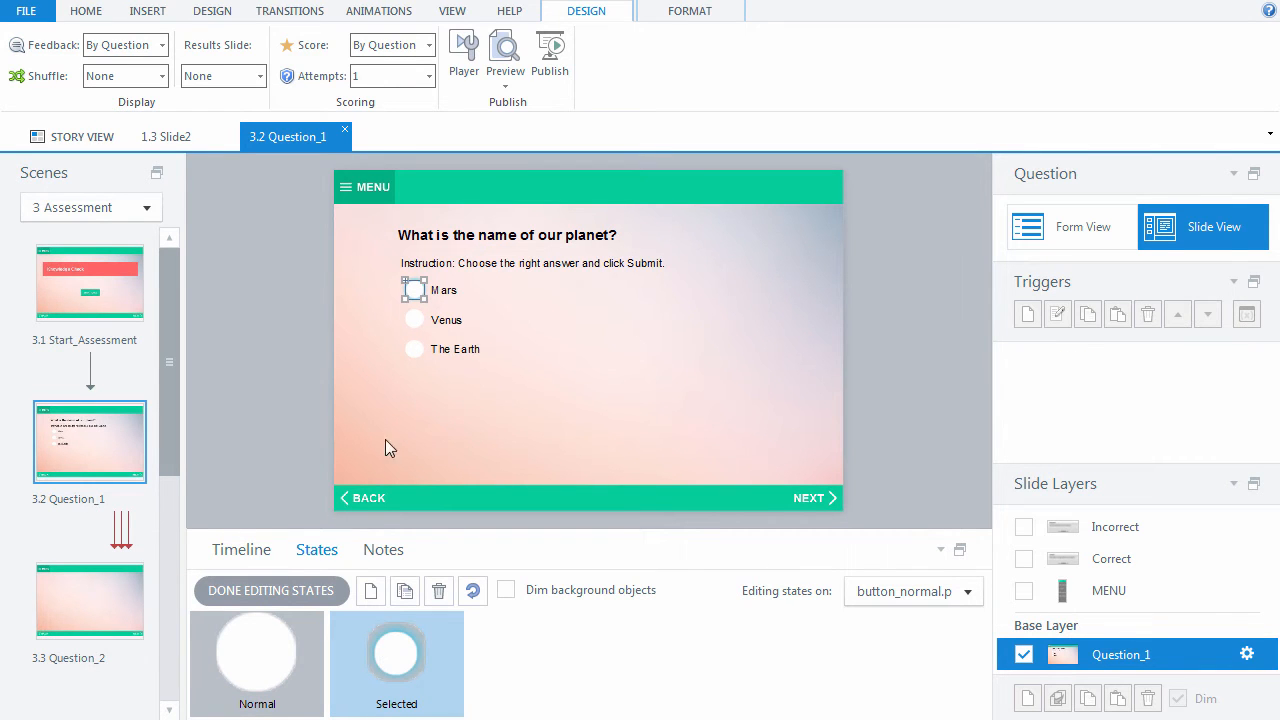
double_click(414, 291)
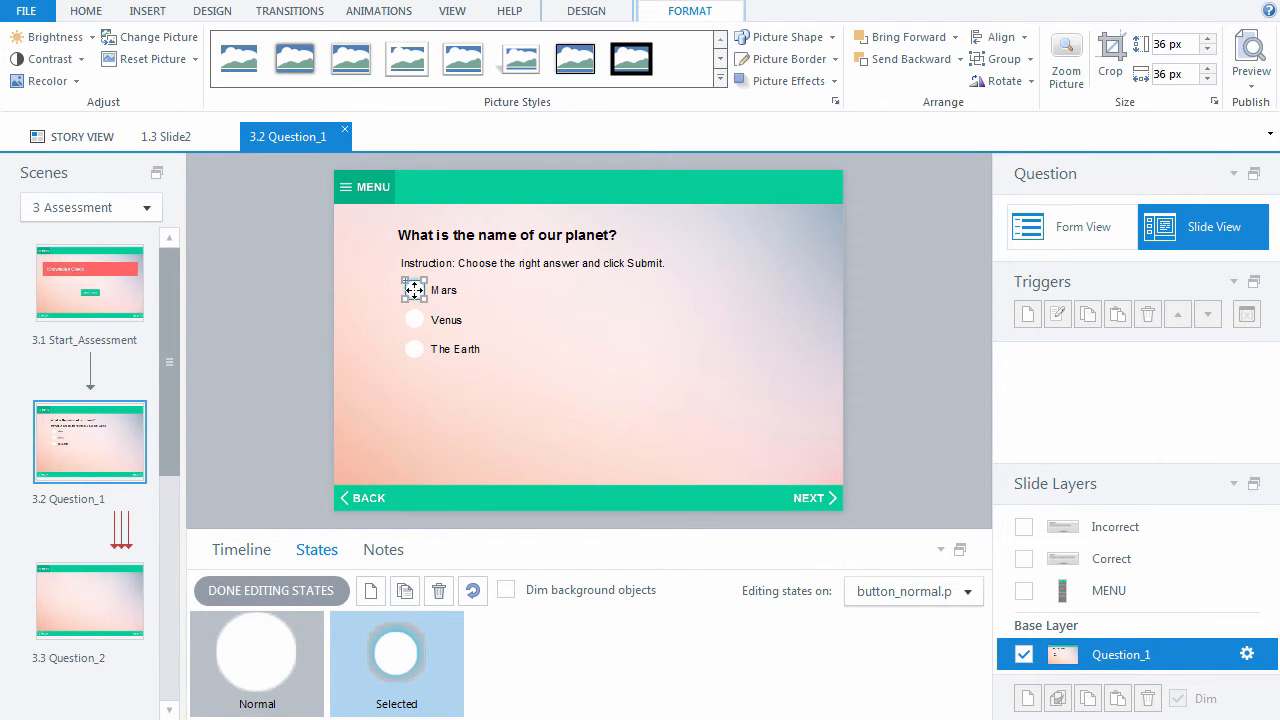
click(240, 63)
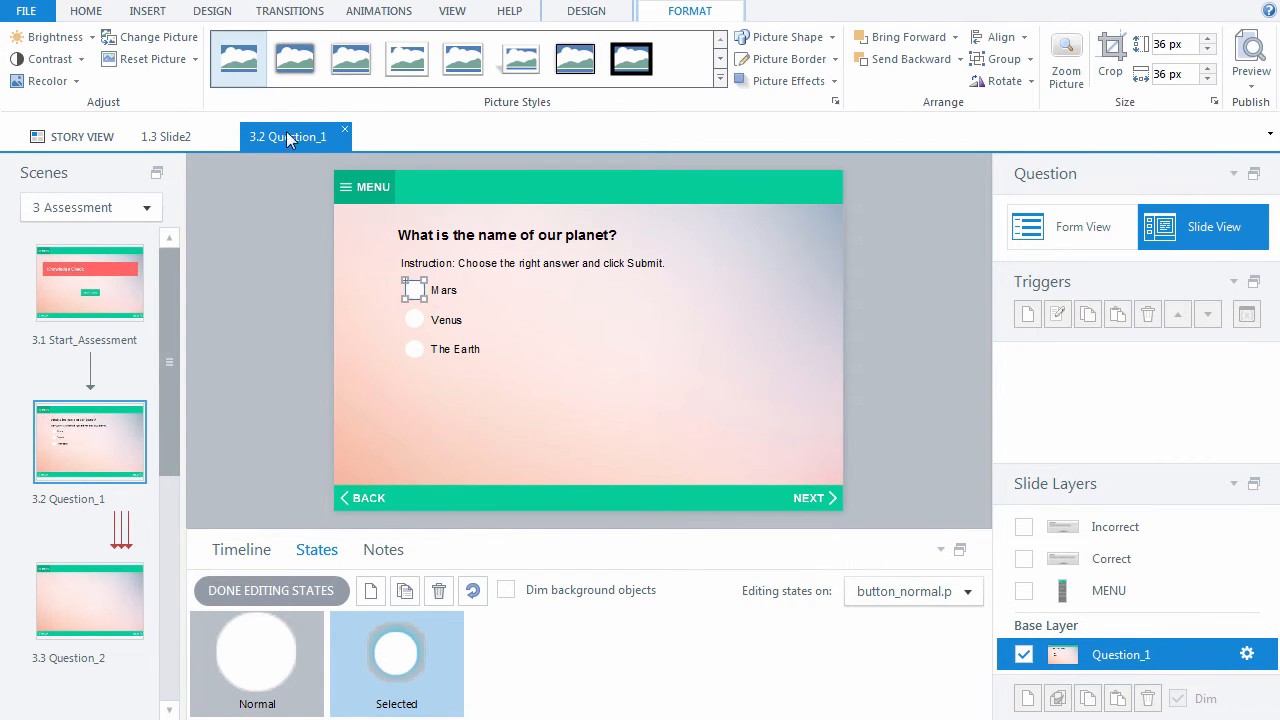
right_click(412, 293)
click(451, 468)
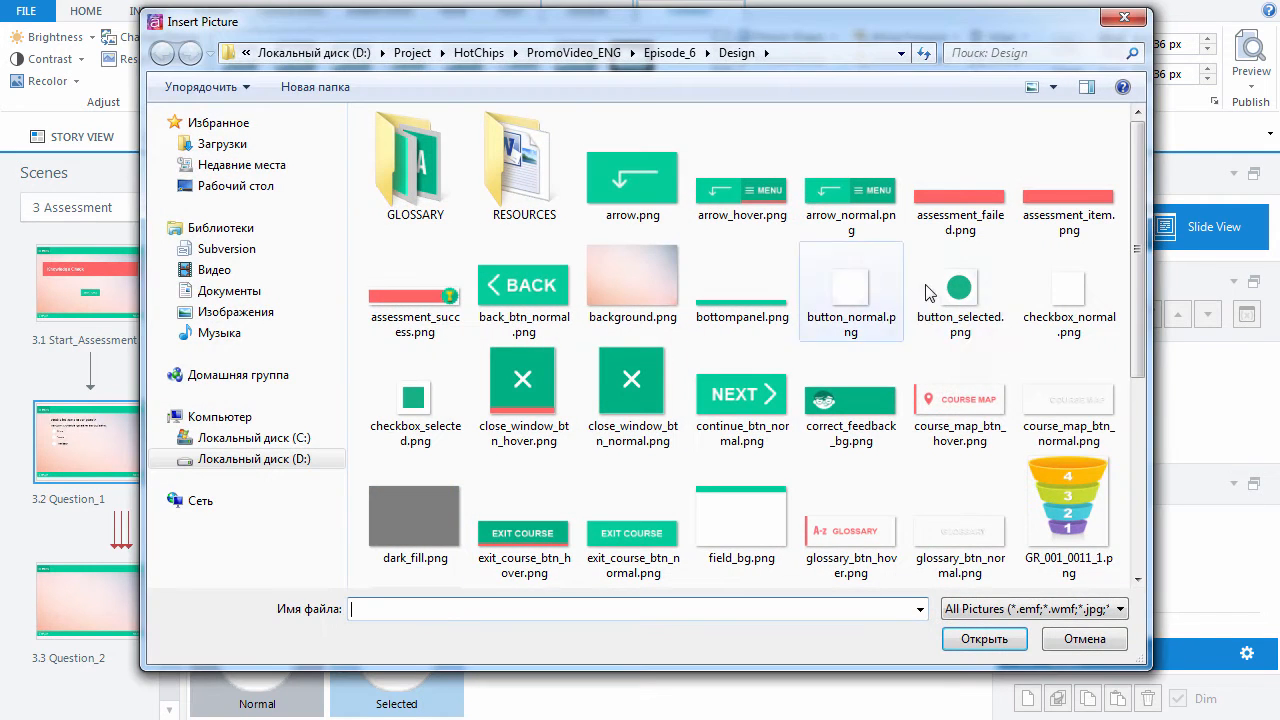
click(965, 325)
click(984, 638)
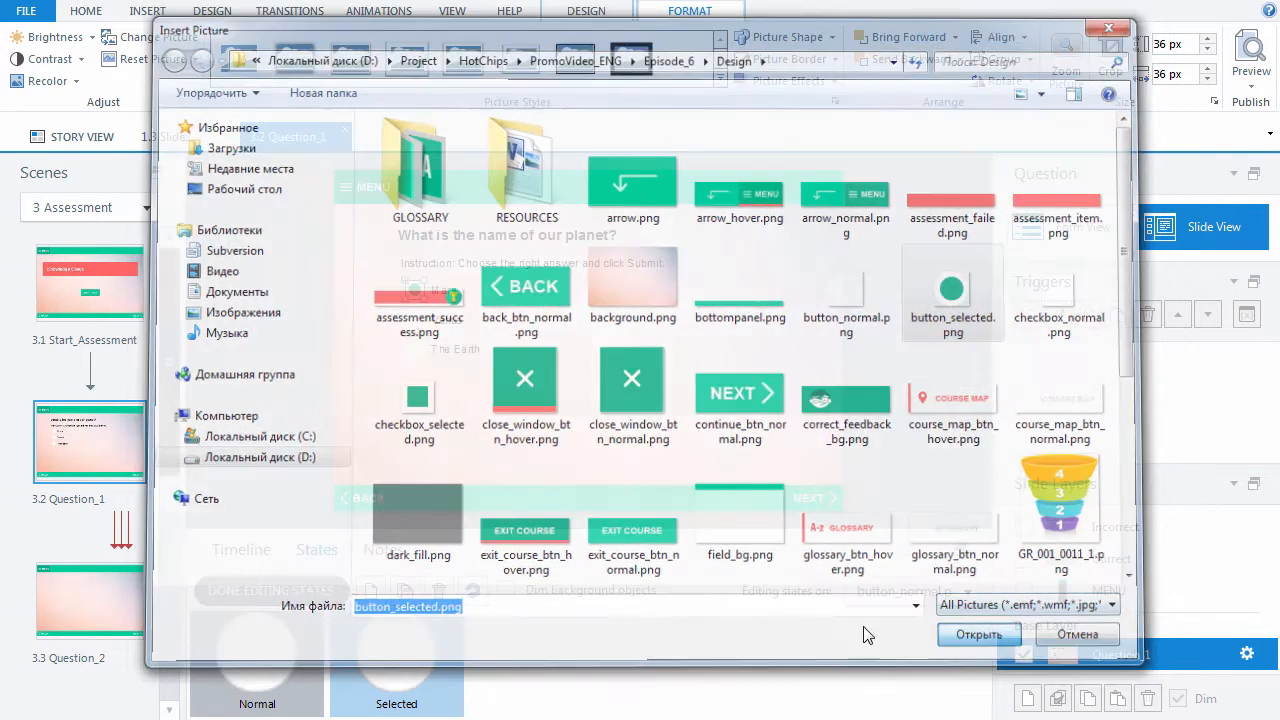
click(268, 592)
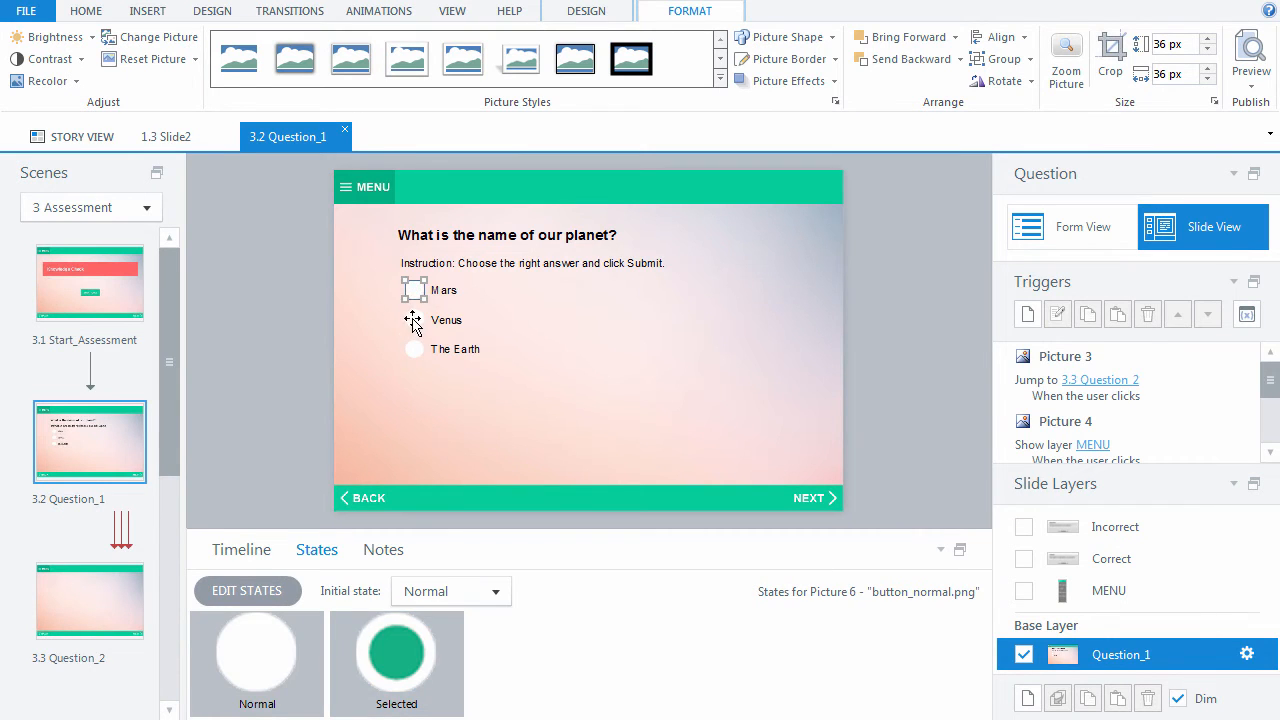
In the Selected state of the Venus button, apply the first picture style and change the picture to button_selected.png
click(413, 322)
click(268, 591)
click(367, 649)
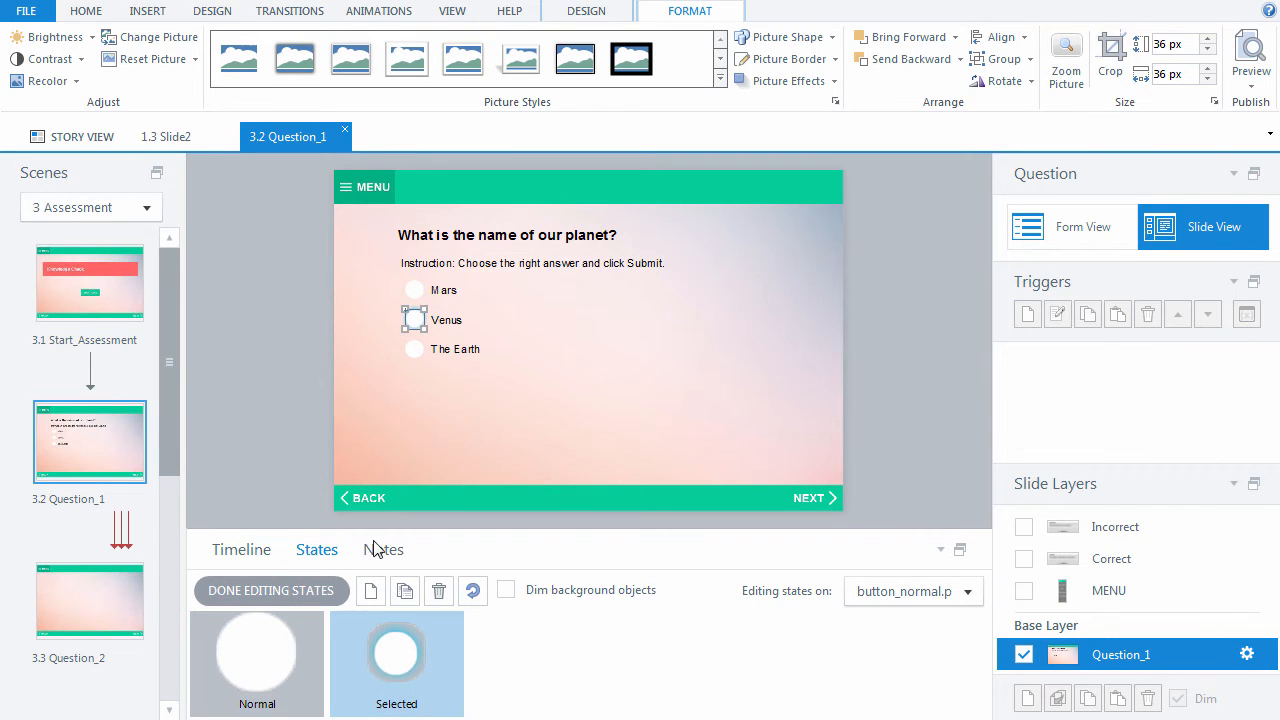
click(226, 53)
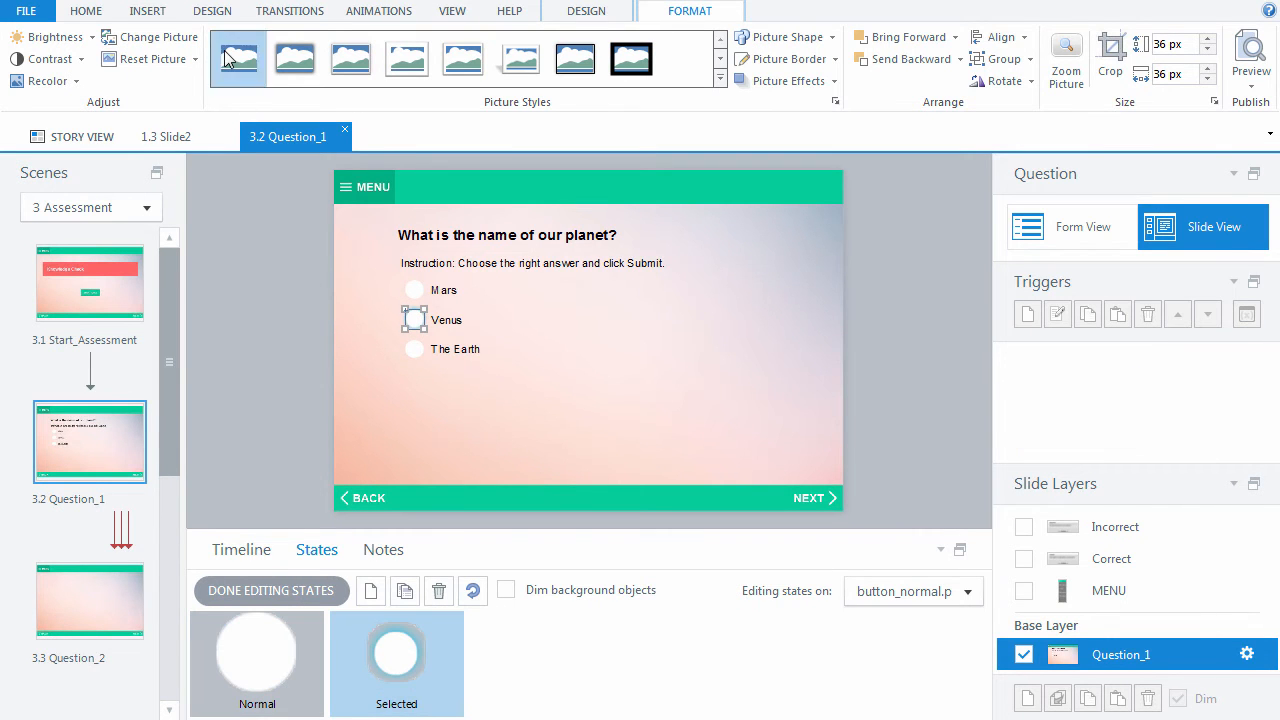
right_click(413, 322)
click(481, 494)
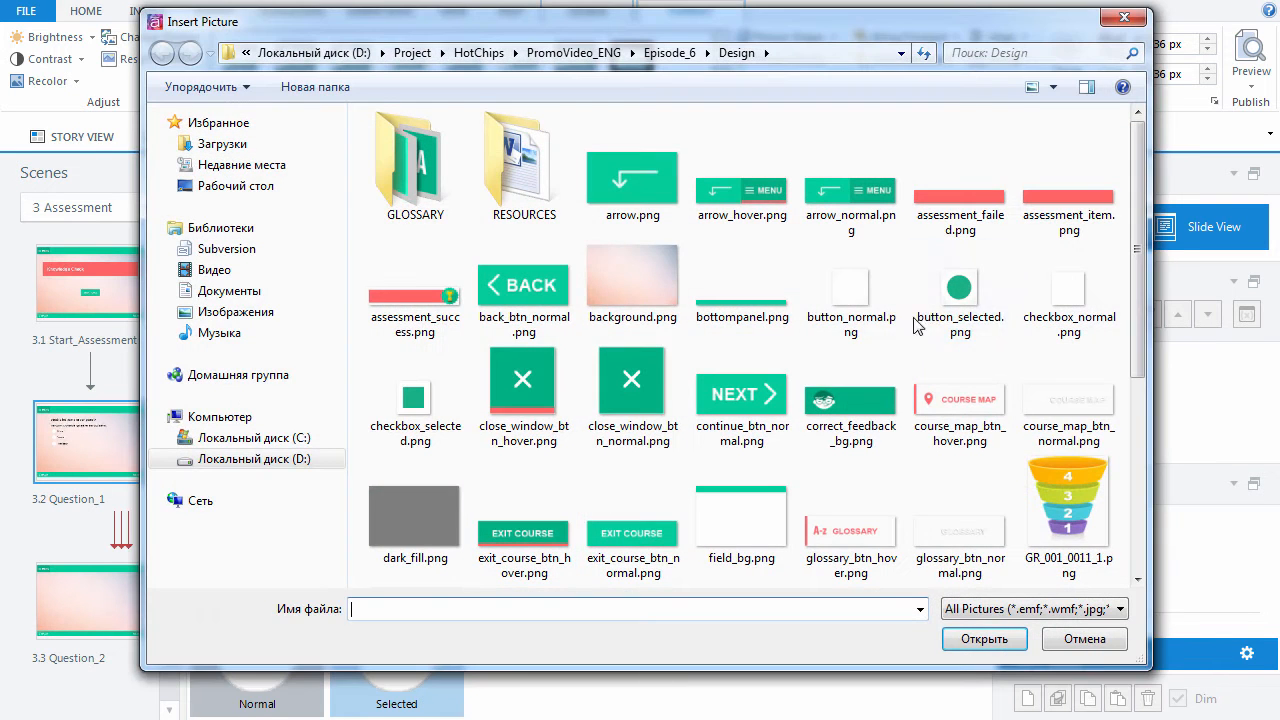
click(952, 292)
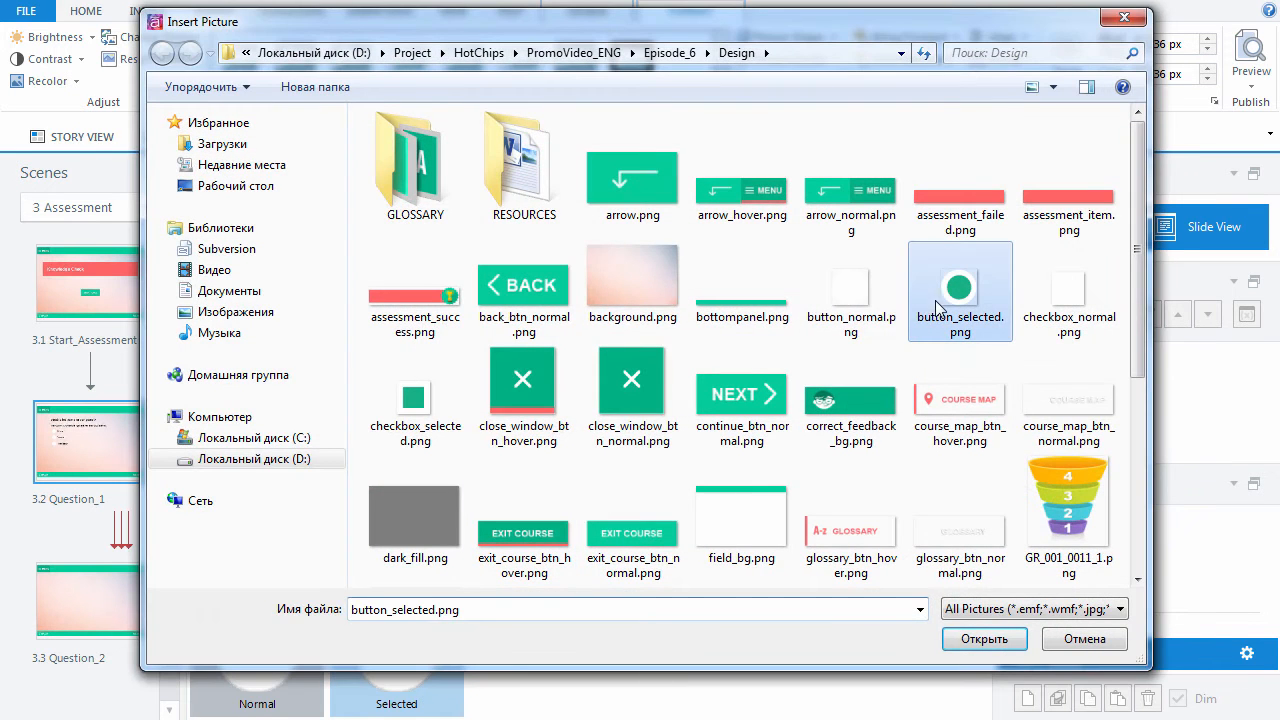
click(983, 639)
click(298, 594)
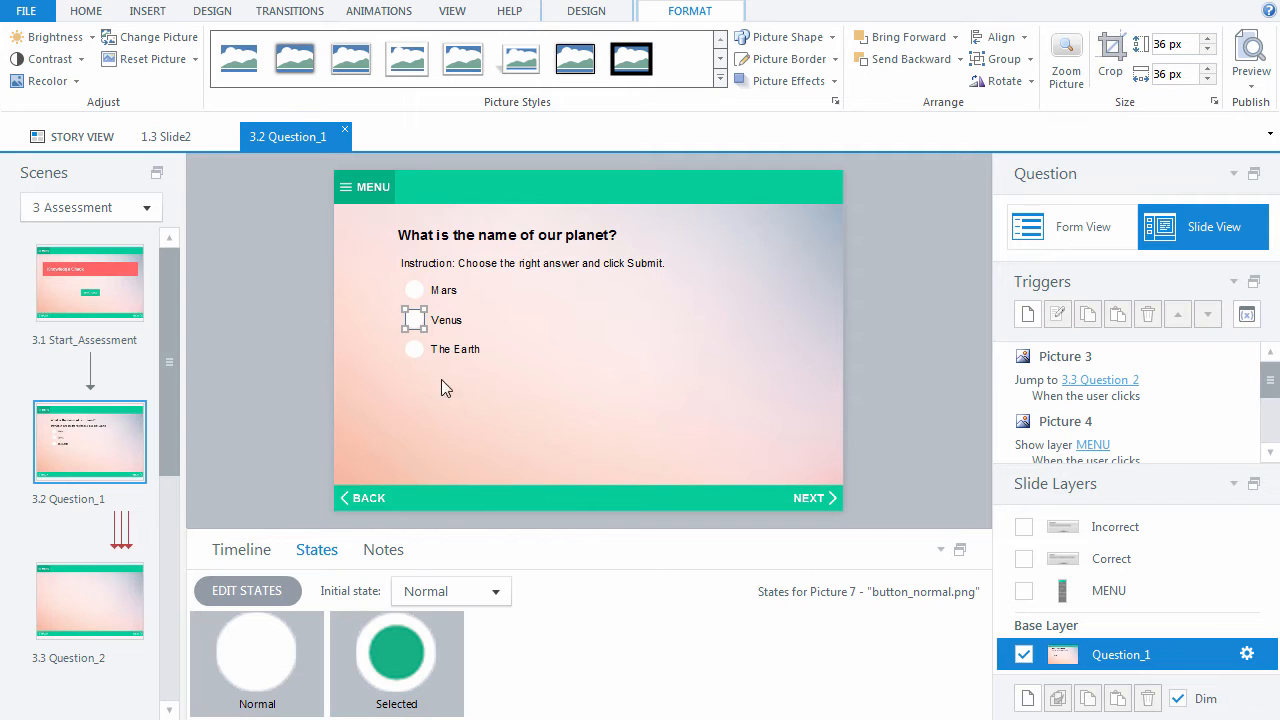
Change the picture in the Selected state of The Earth button to button_selected.png and finish editing its states
click(408, 350)
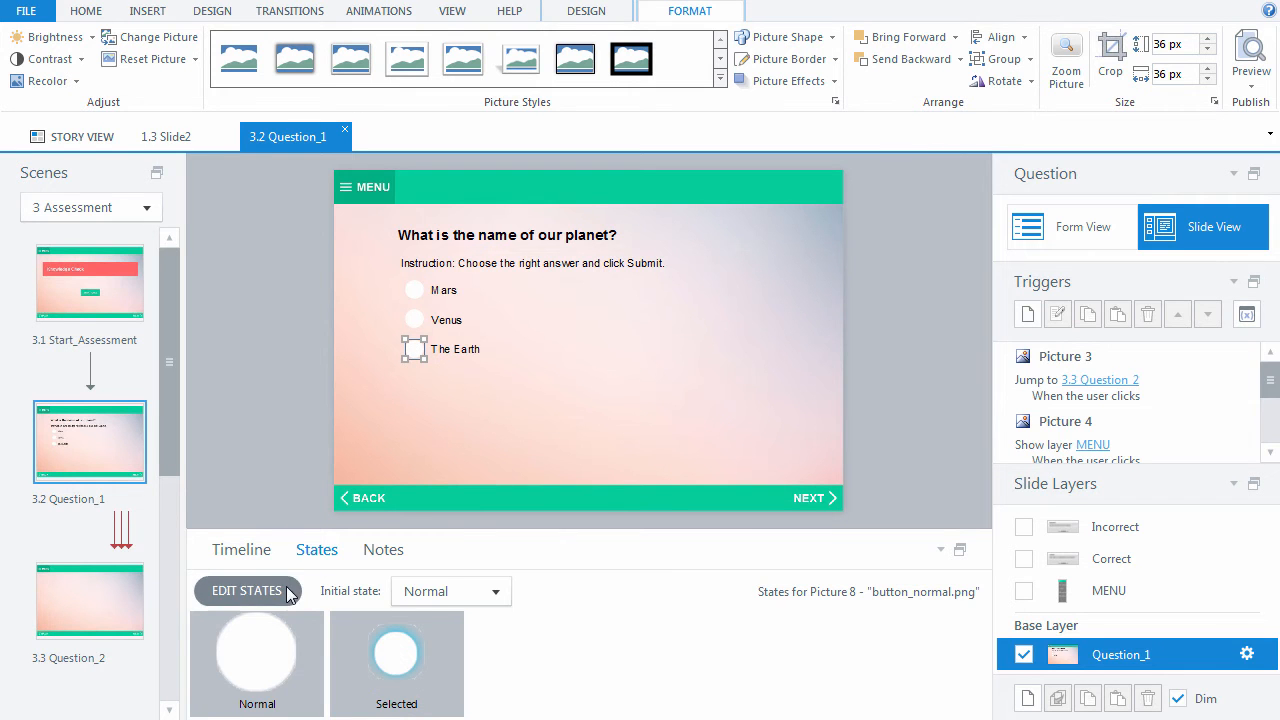
click(247, 590)
click(367, 651)
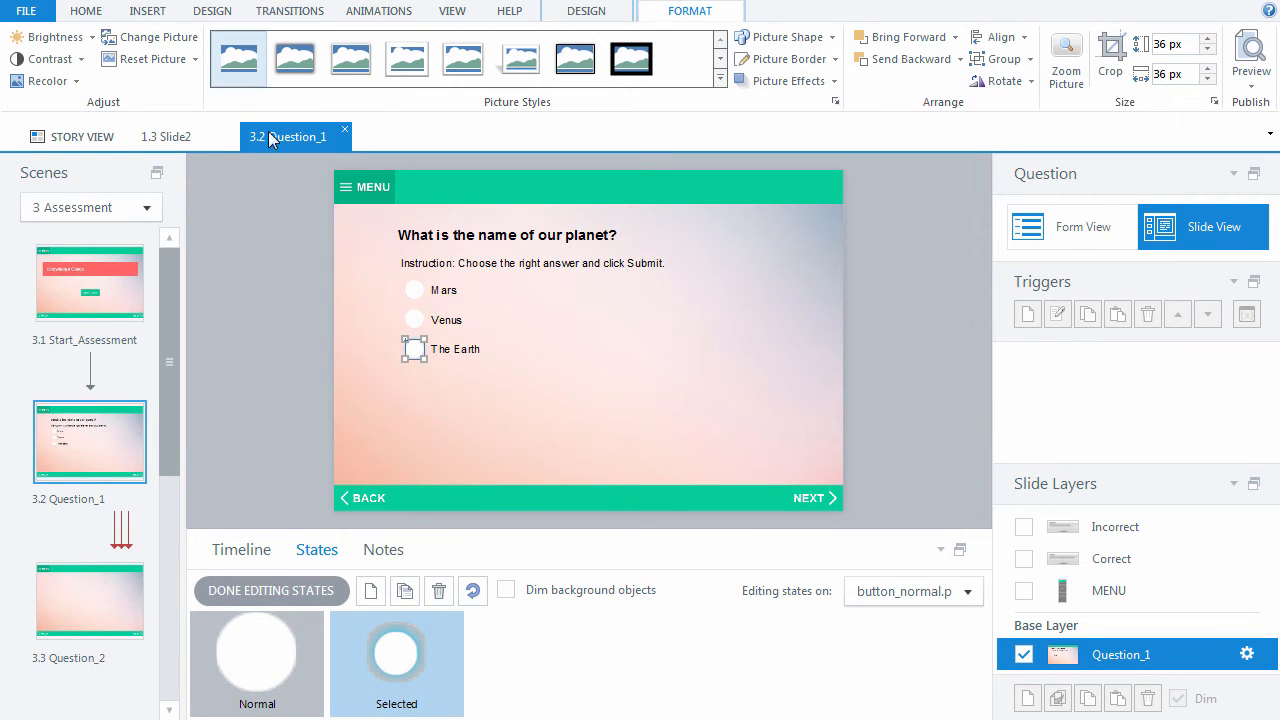
right_click(416, 351)
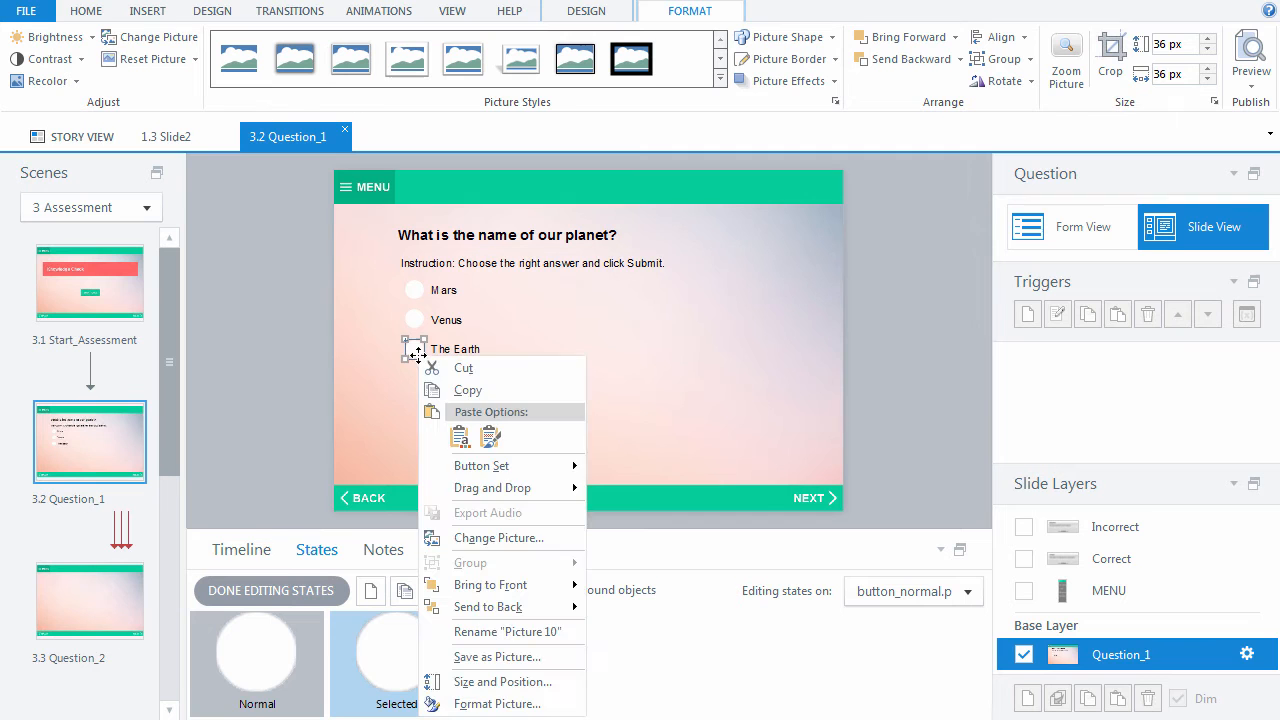
click(481, 536)
click(959, 293)
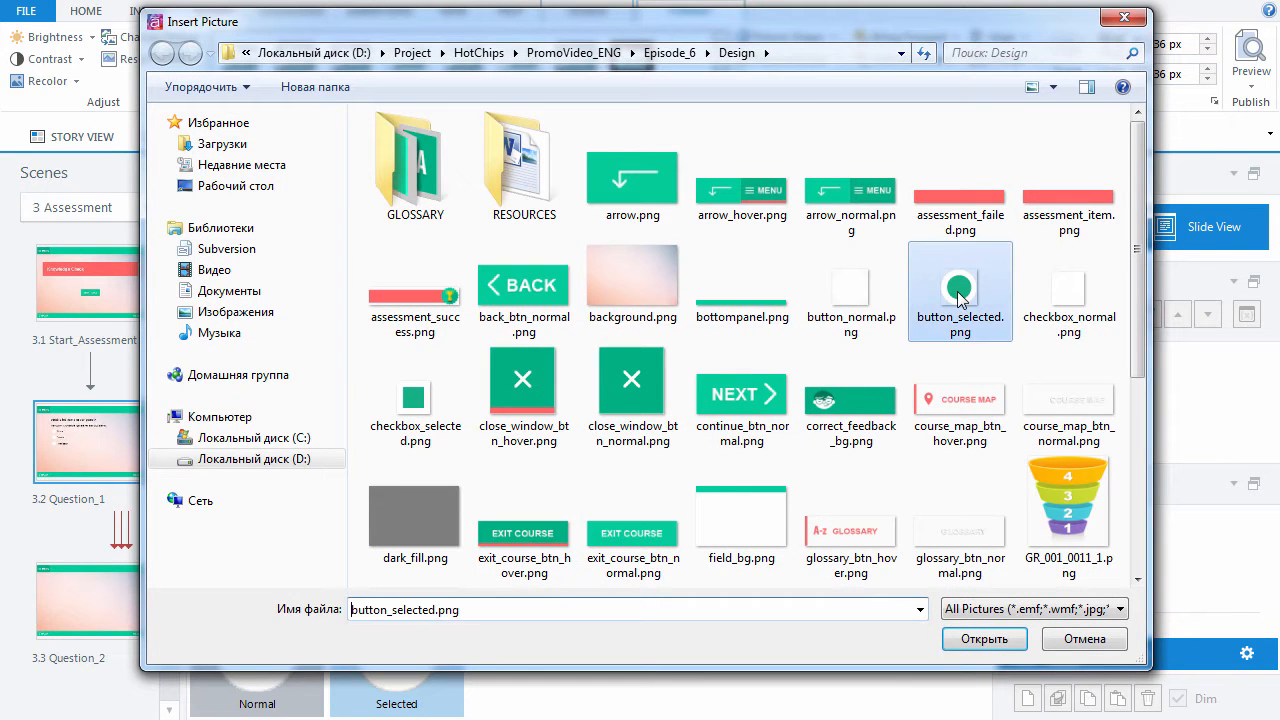
click(975, 639)
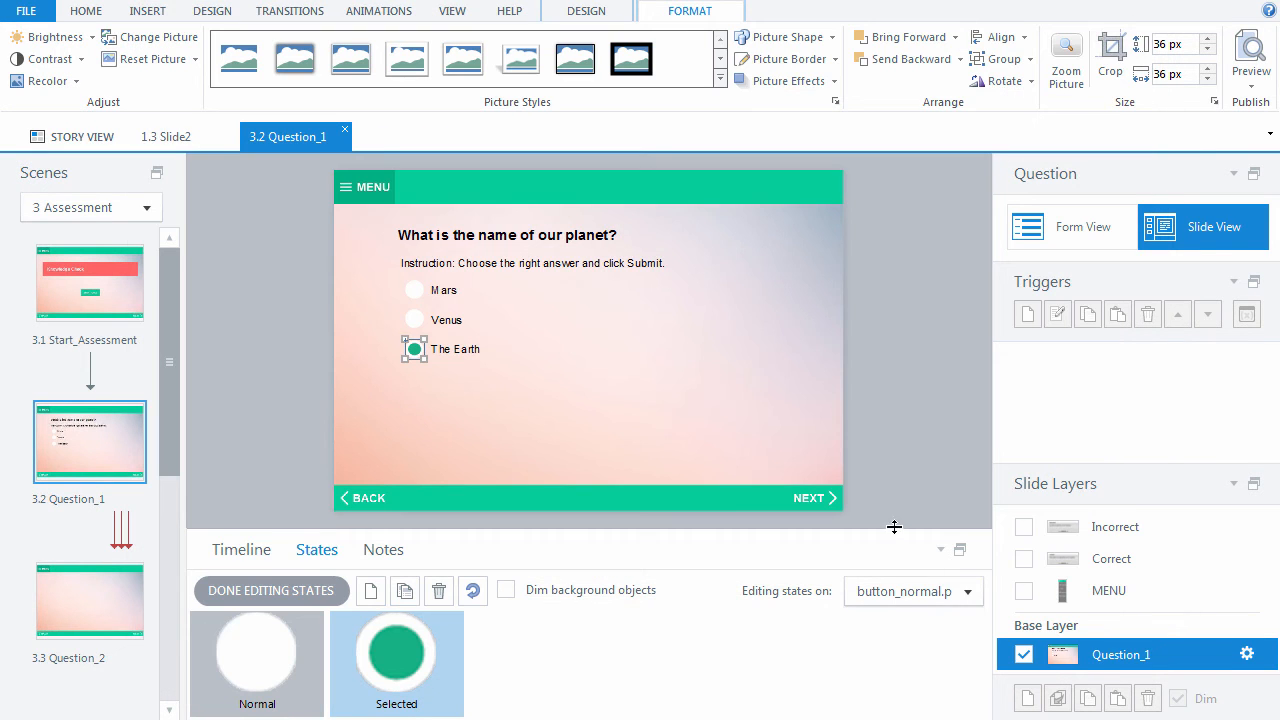
click(264, 591)
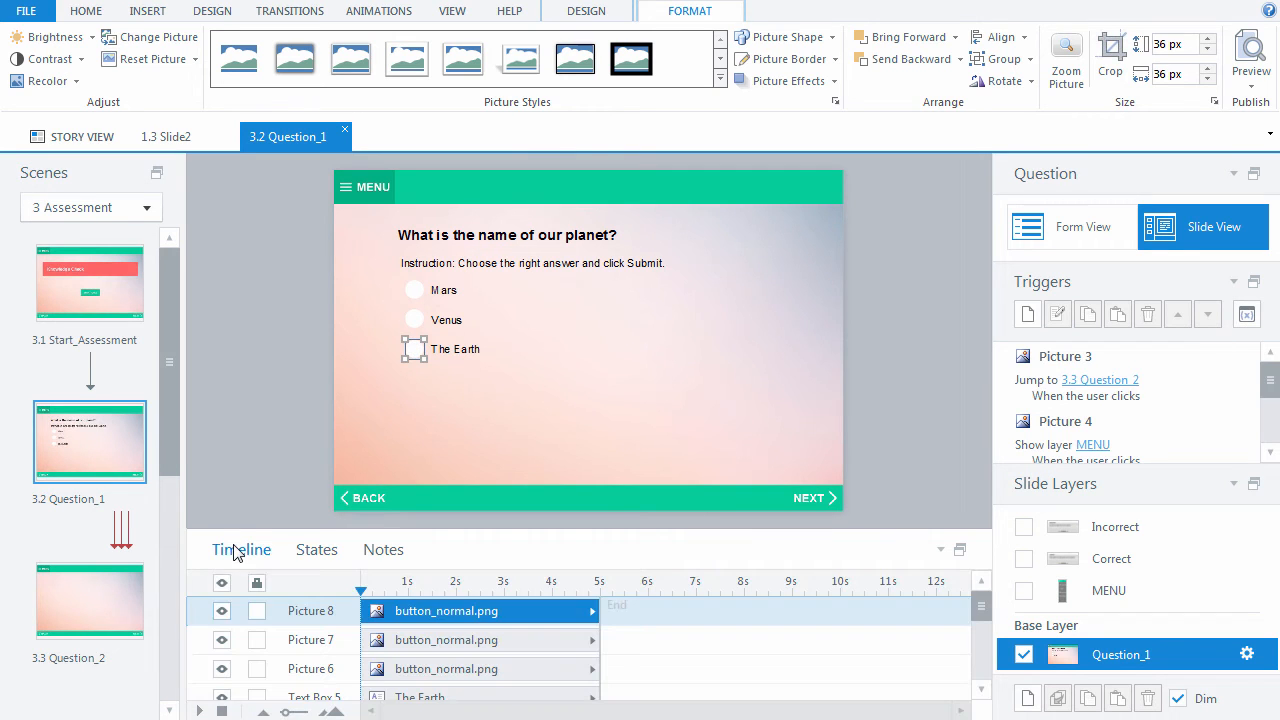
Insert the picture submit_normal.png from the Design folder onto the question slide
click(280, 446)
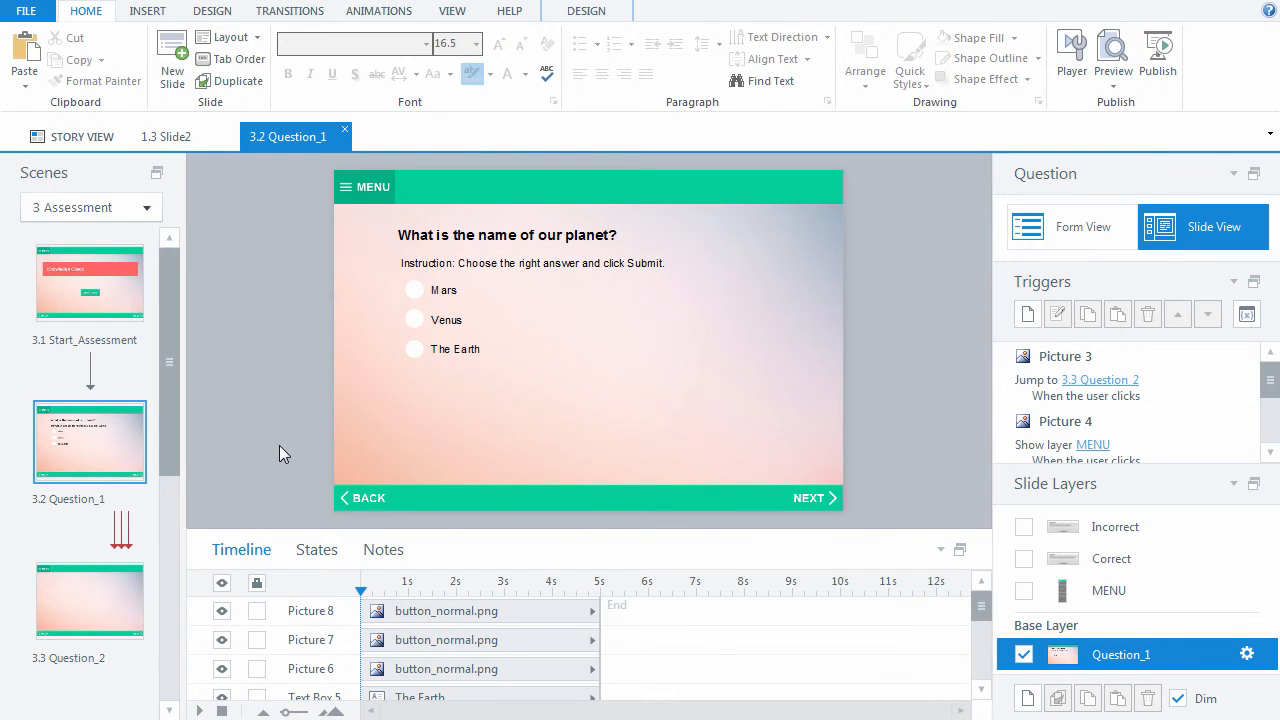
key(ctrl+j)
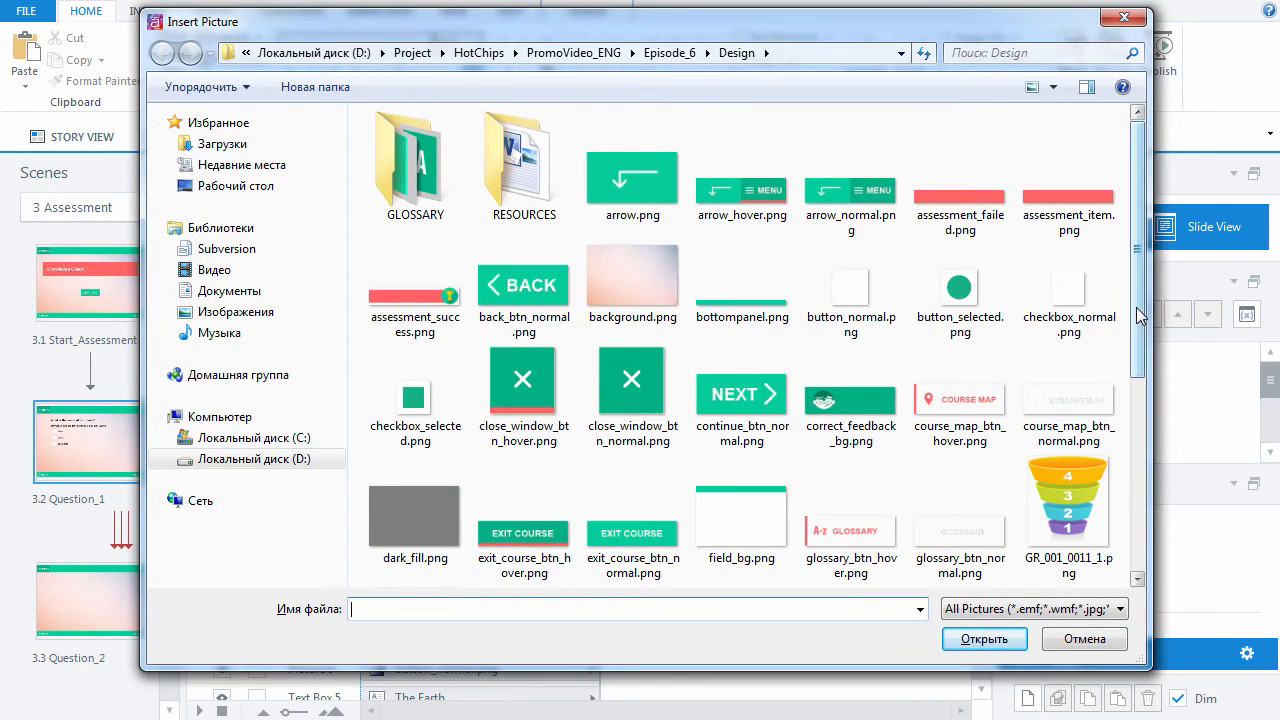
drag(1140, 320, 1153, 550)
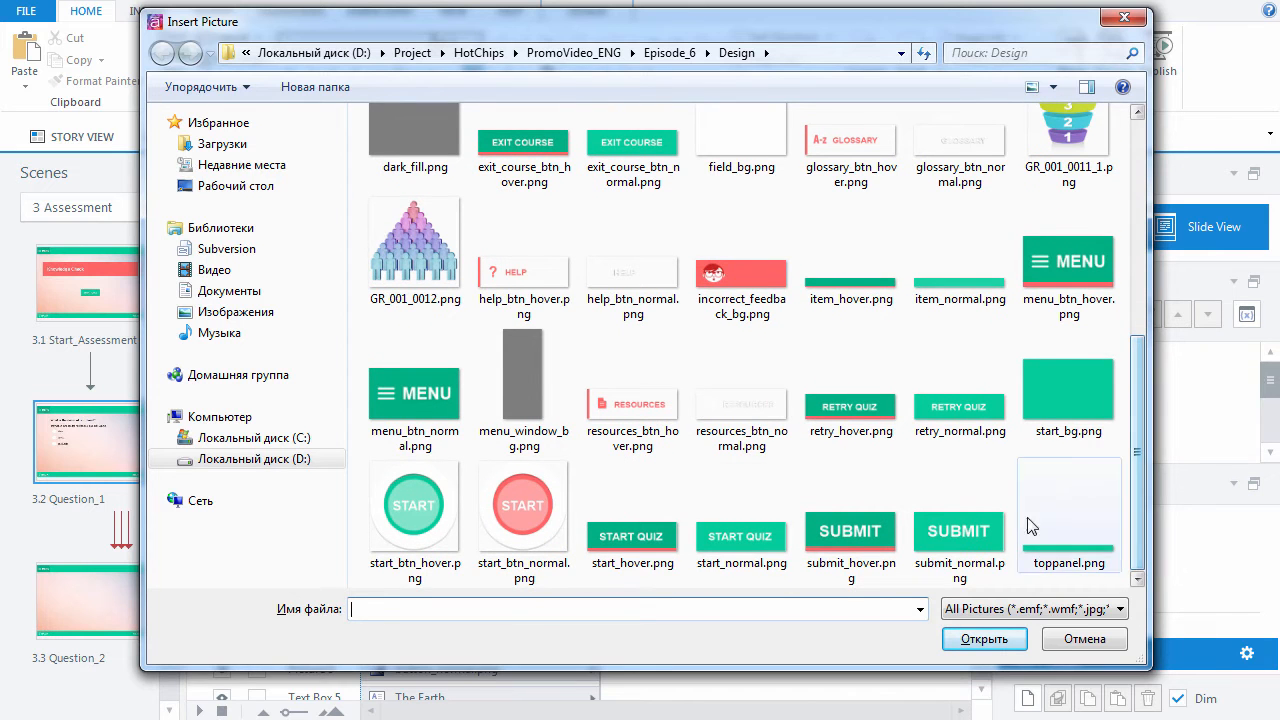
click(958, 535)
click(972, 637)
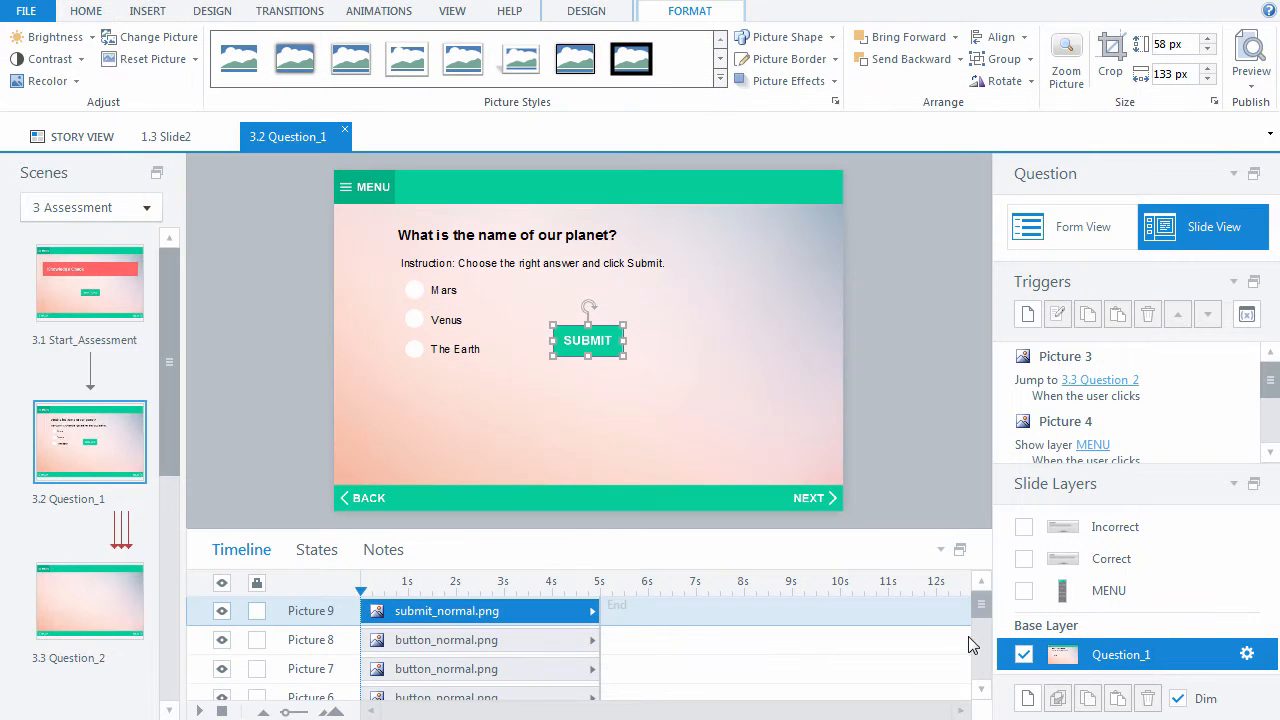
Move the SUBMIT picture straight down so it sits below the answer choices, above the navigation bar
key(Down)
key(Down)
key(Down)
key(Down)
key(Down)
key(Down)
key(Down)
key(Down)
key(Down)
key(Down)
key(Down)
key(Down)
key(Down)
key(Down)
key(Down)
key(Down)
key(Down)
key(Down)
key(Down)
key(Down)
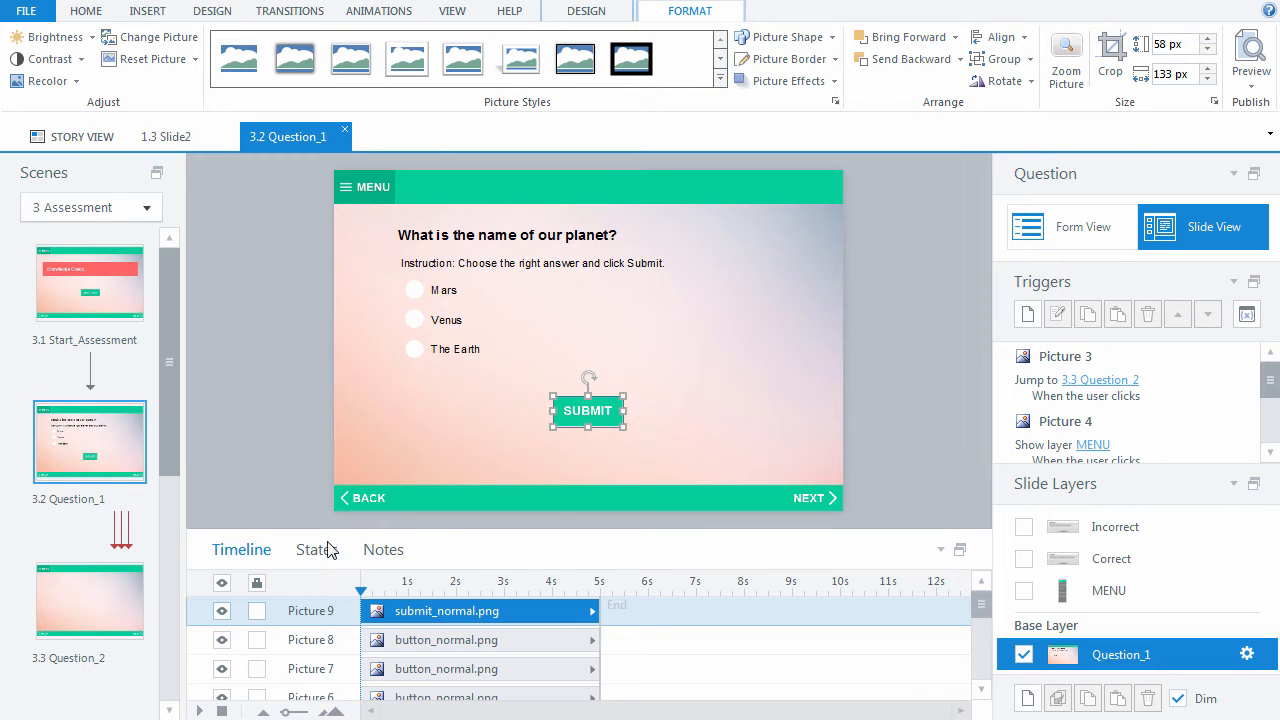
Add a Hover state to the SUBMIT picture
click(330, 549)
click(277, 590)
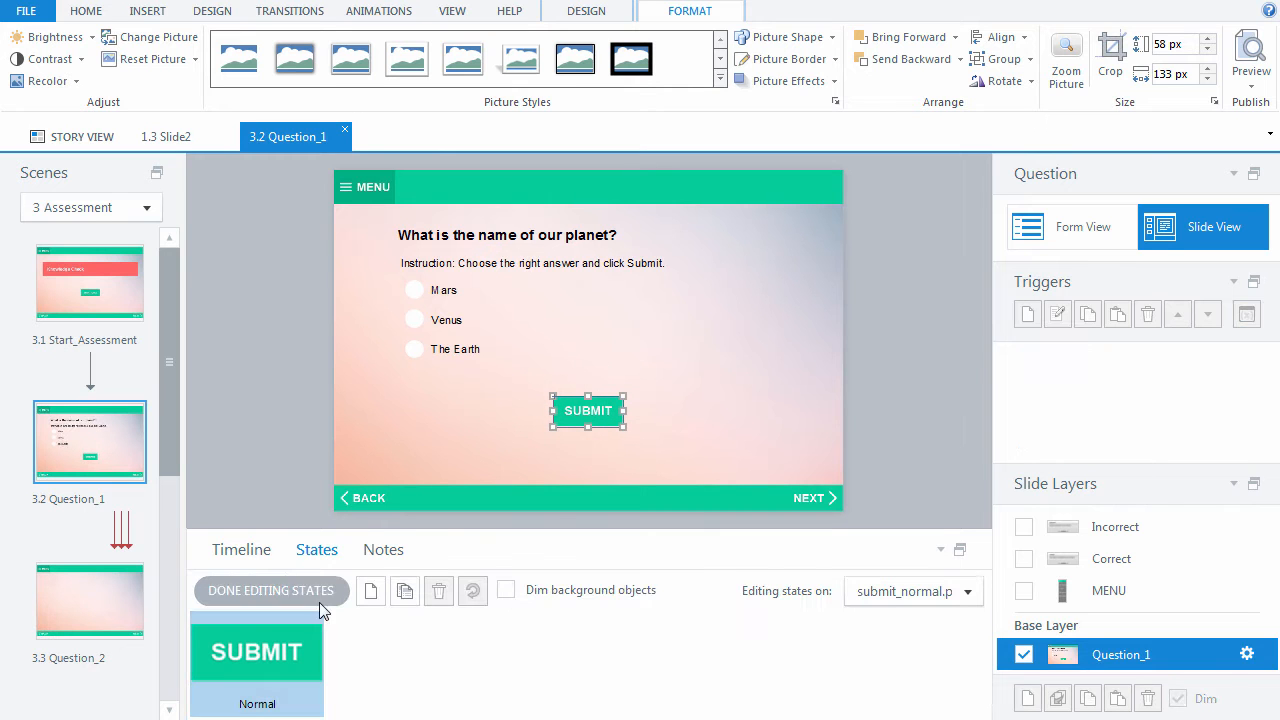
click(369, 591)
click(770, 359)
click(748, 383)
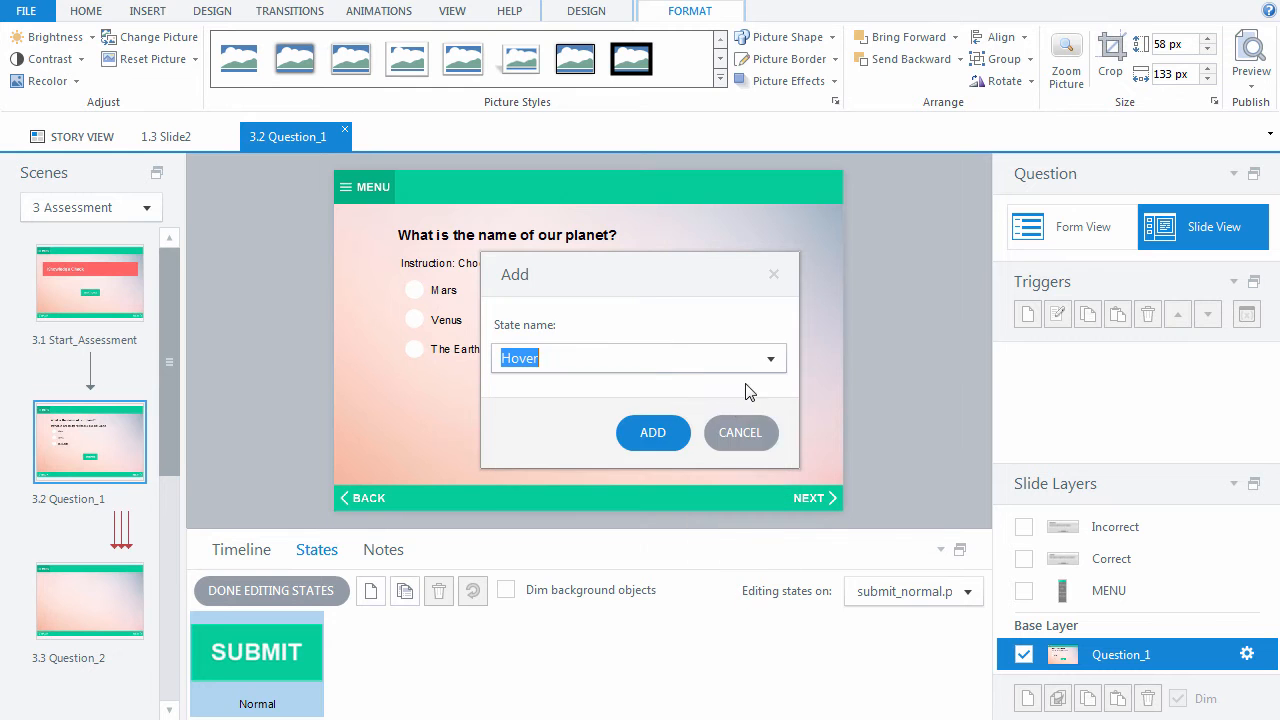
click(654, 429)
Change the picture in the SUBMIT button's Hover state to submit_hover.png, finish editing states and return to the timeline
right_click(616, 411)
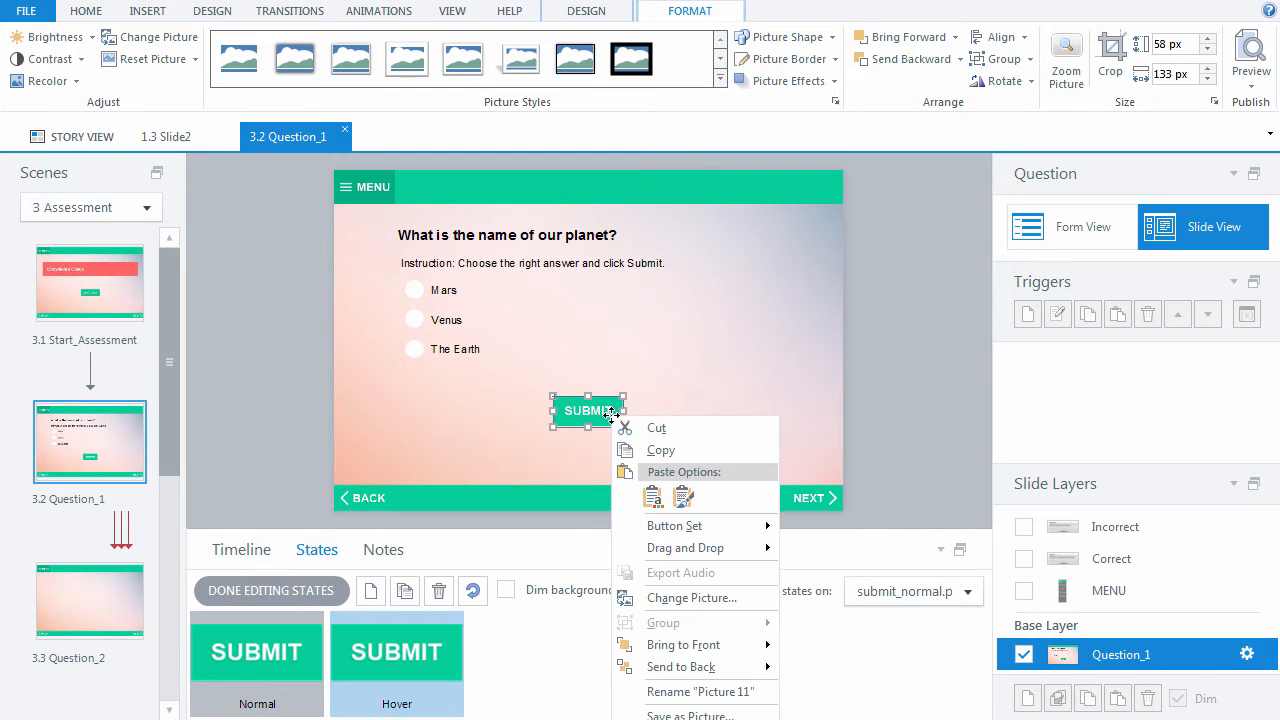
click(672, 600)
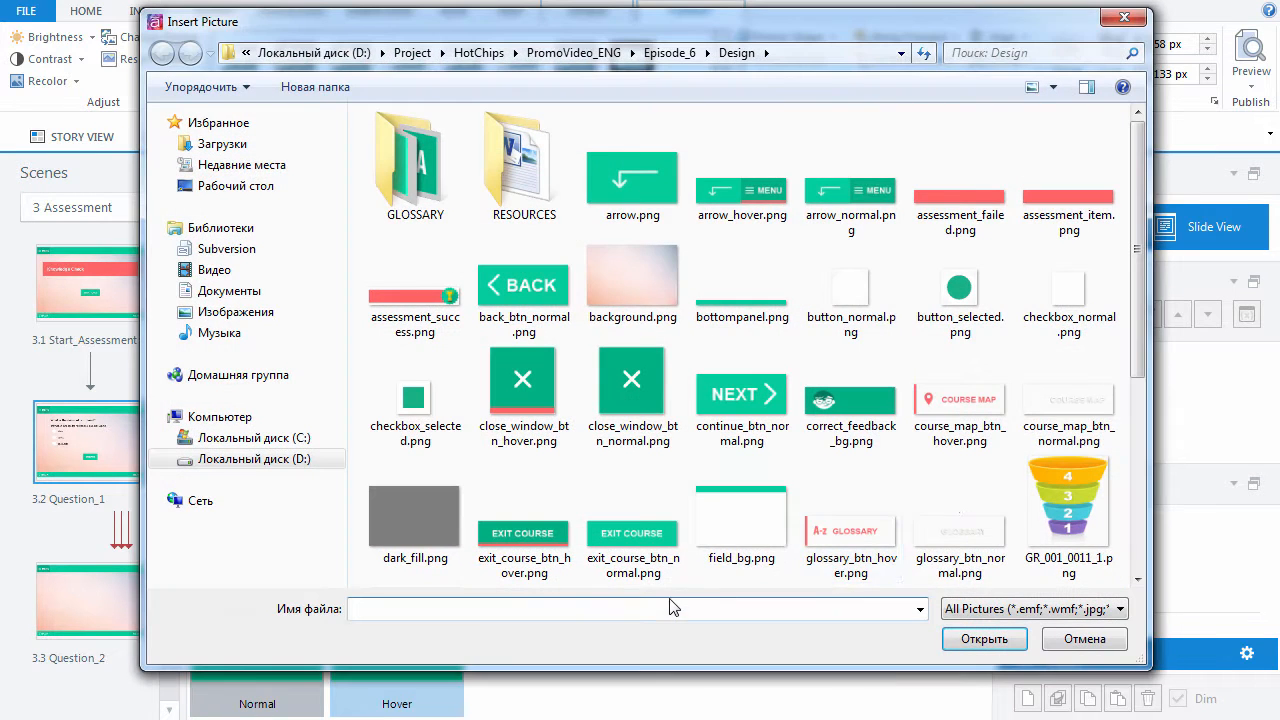
drag(1138, 345, 1145, 536)
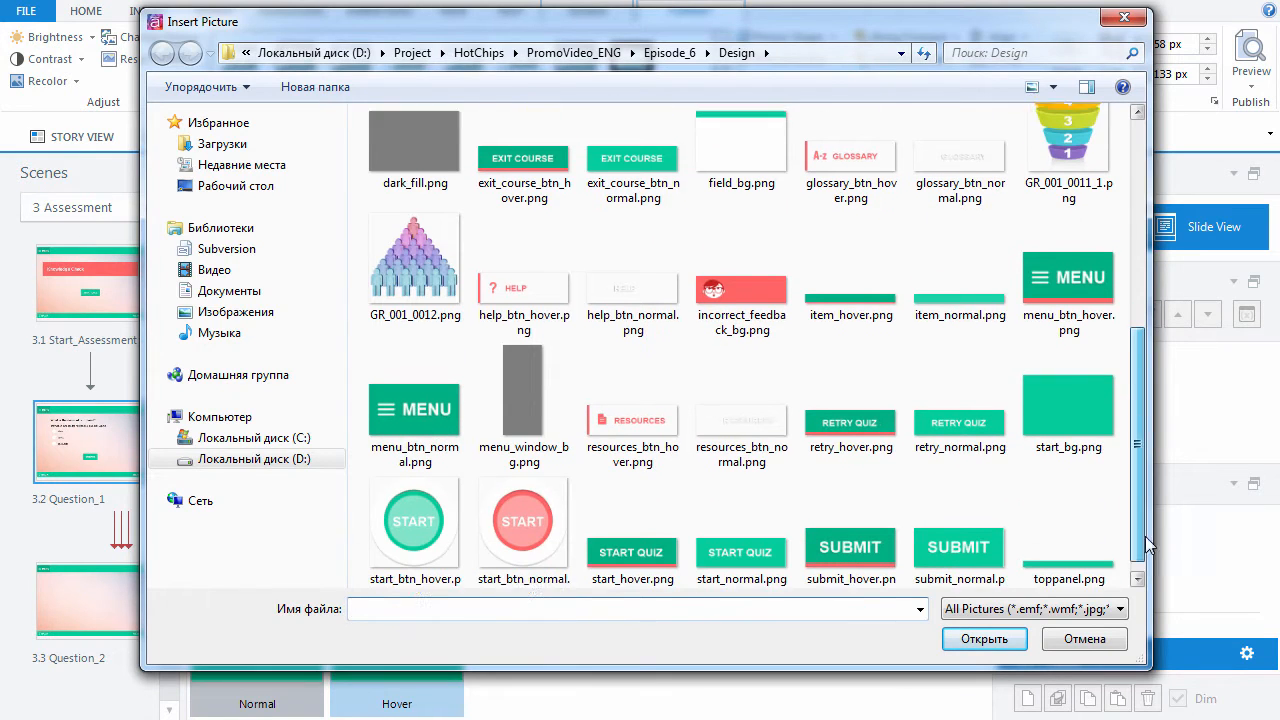
click(868, 558)
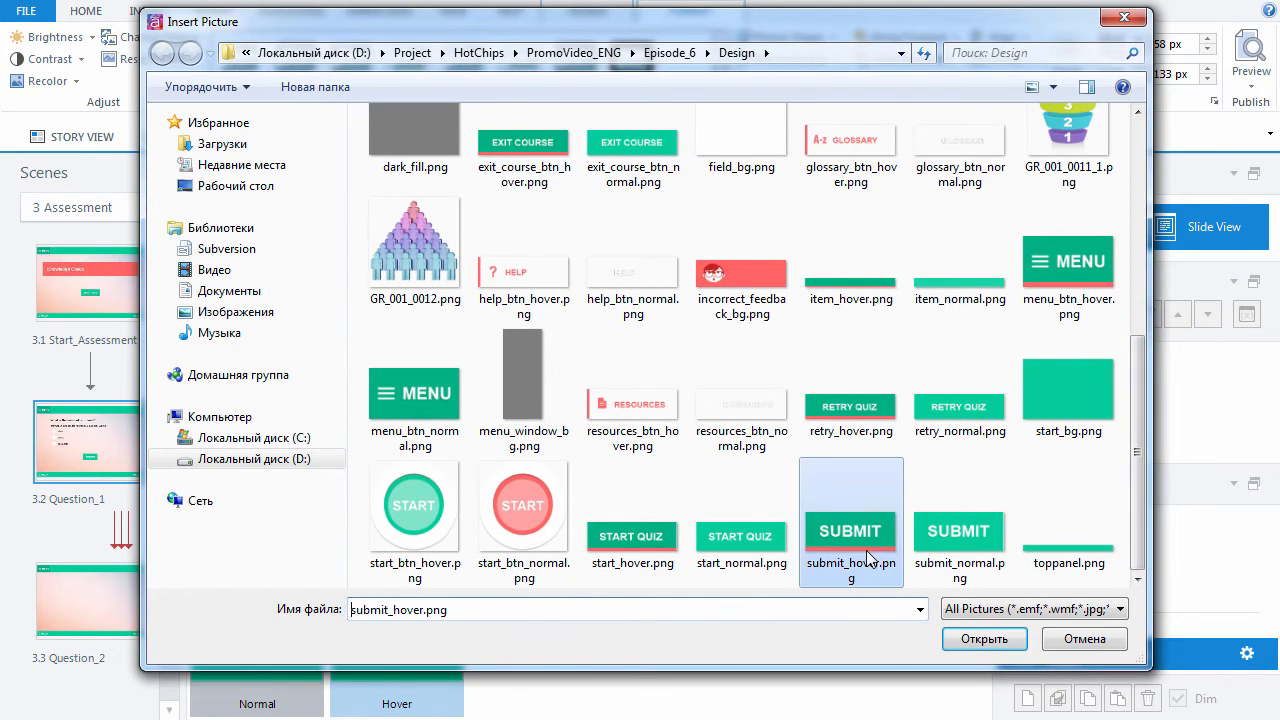
click(984, 638)
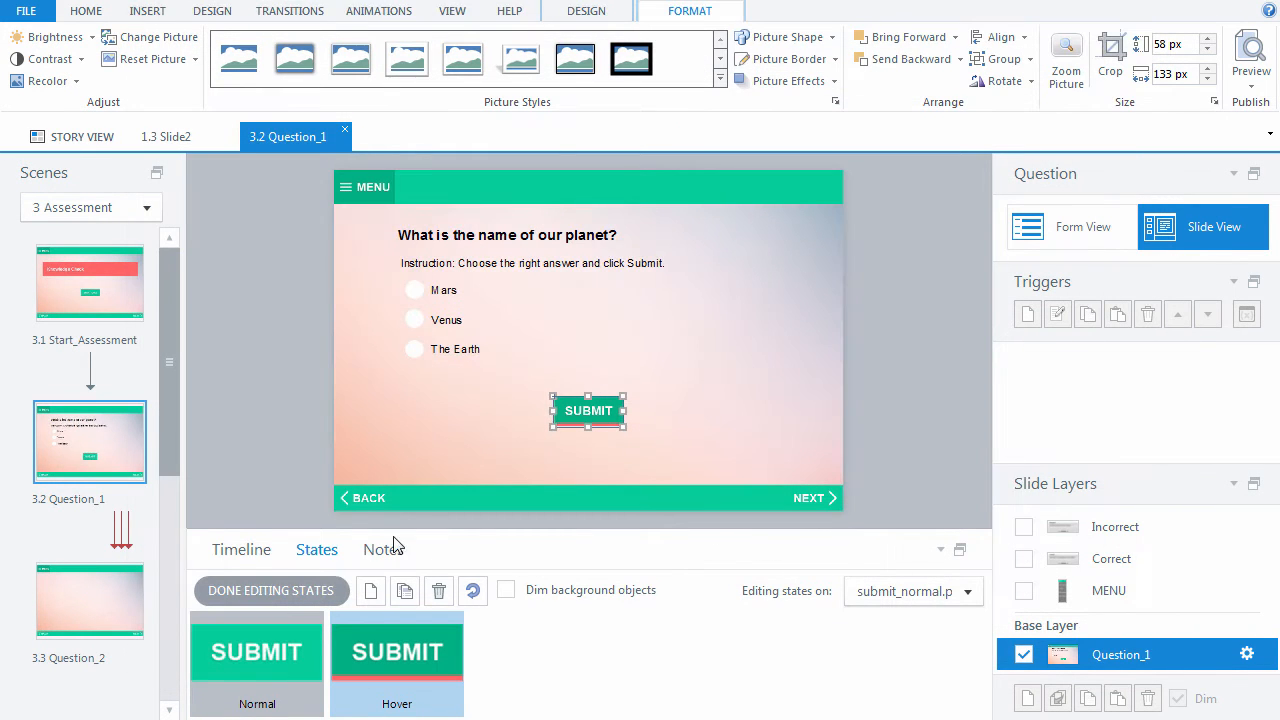
click(267, 592)
click(240, 551)
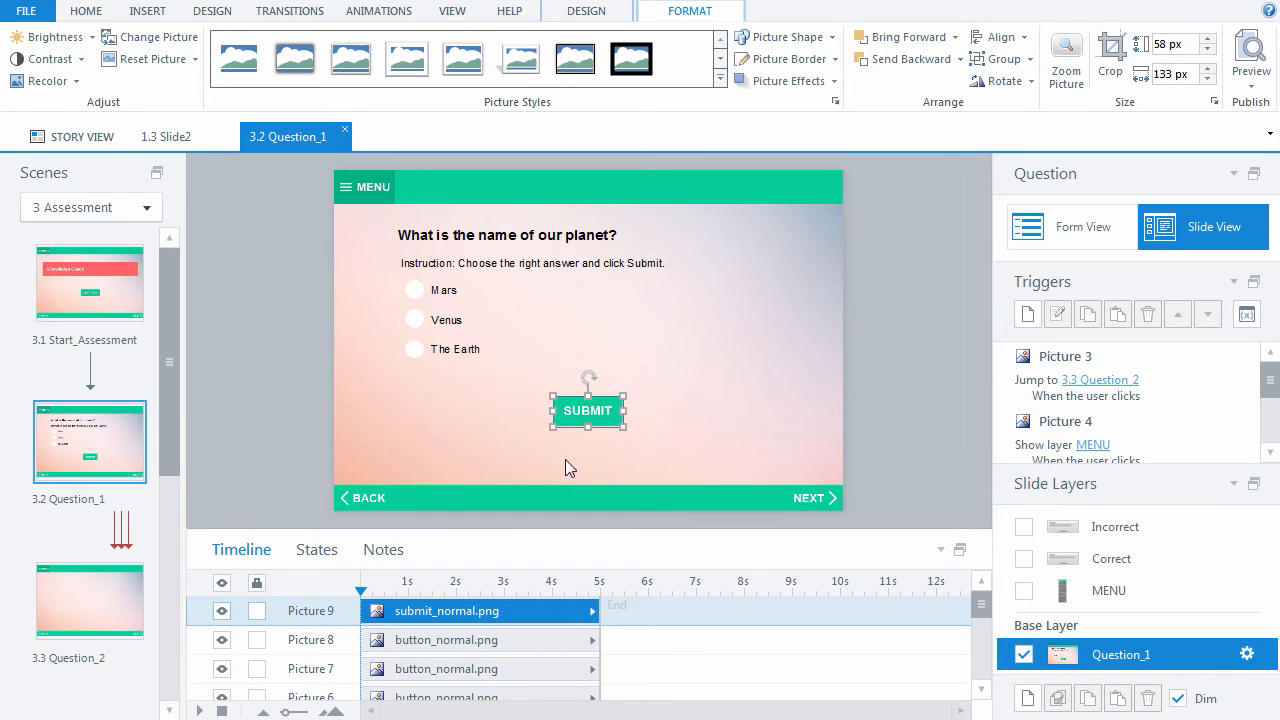
Add a trigger that submits the Pick One 1 interaction when the user clicks Picture 9, the SUBMIT button
click(1025, 314)
click(791, 279)
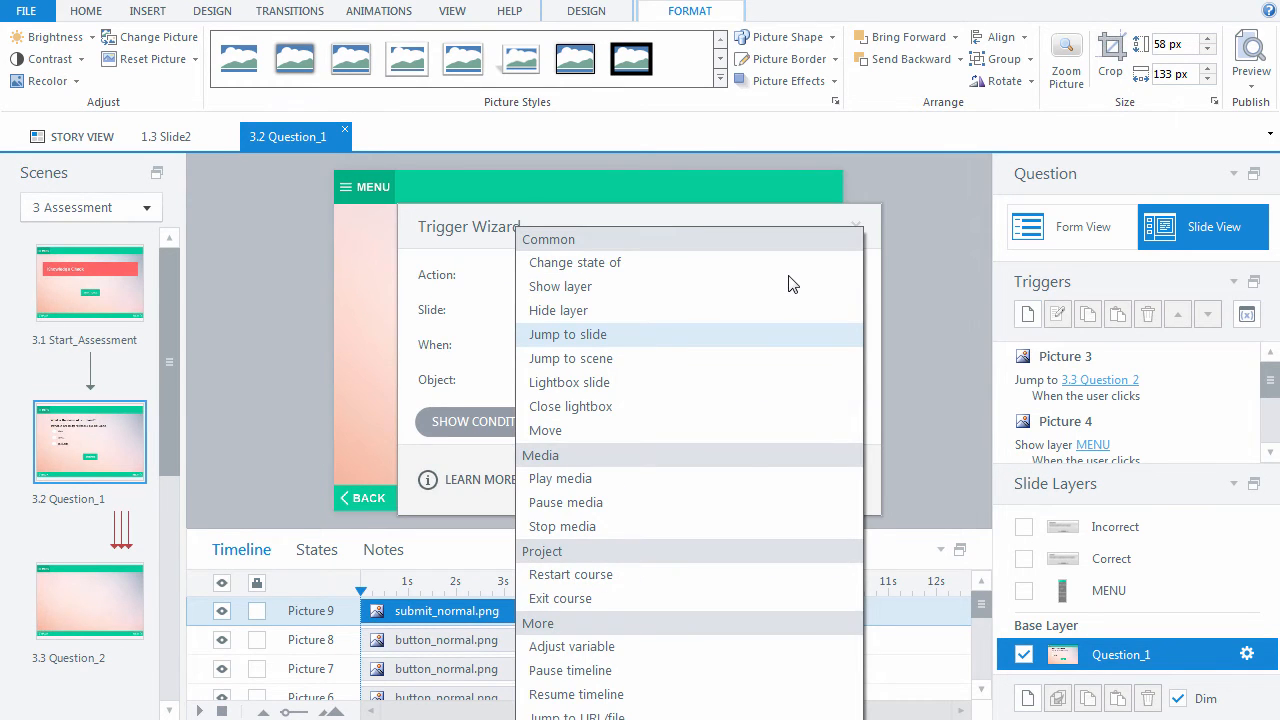
click(570, 719)
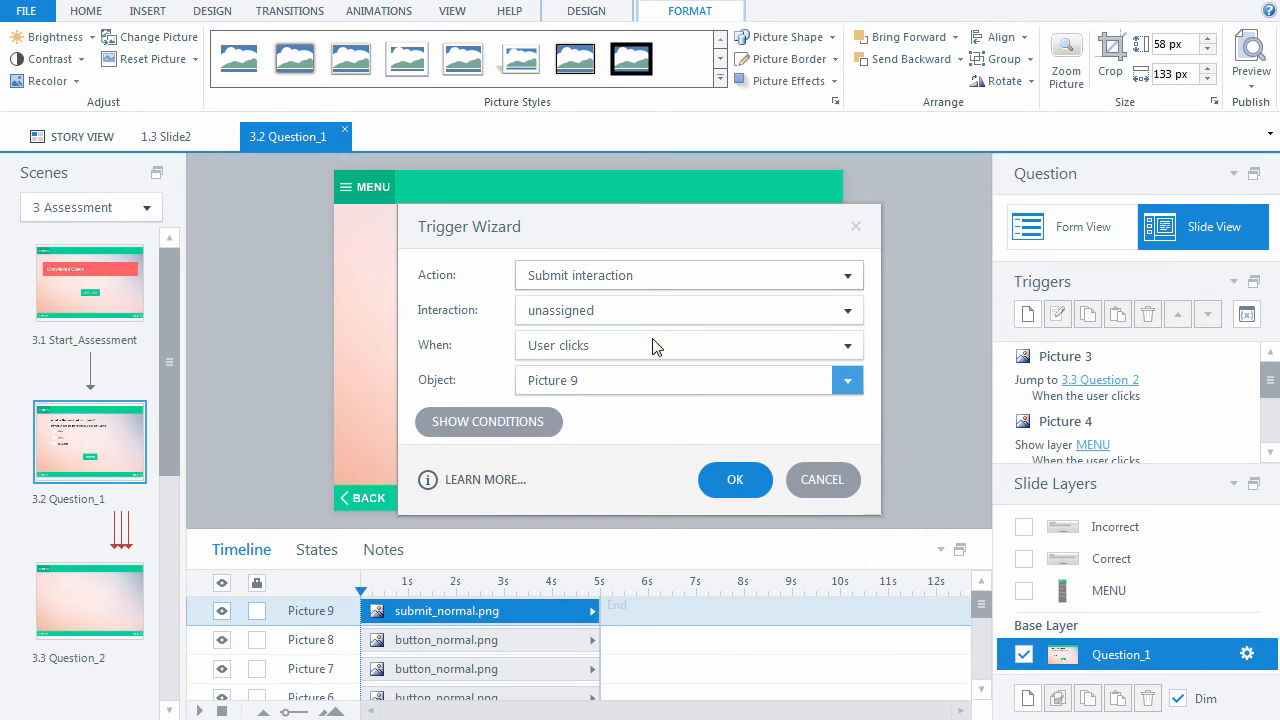
click(651, 311)
click(648, 364)
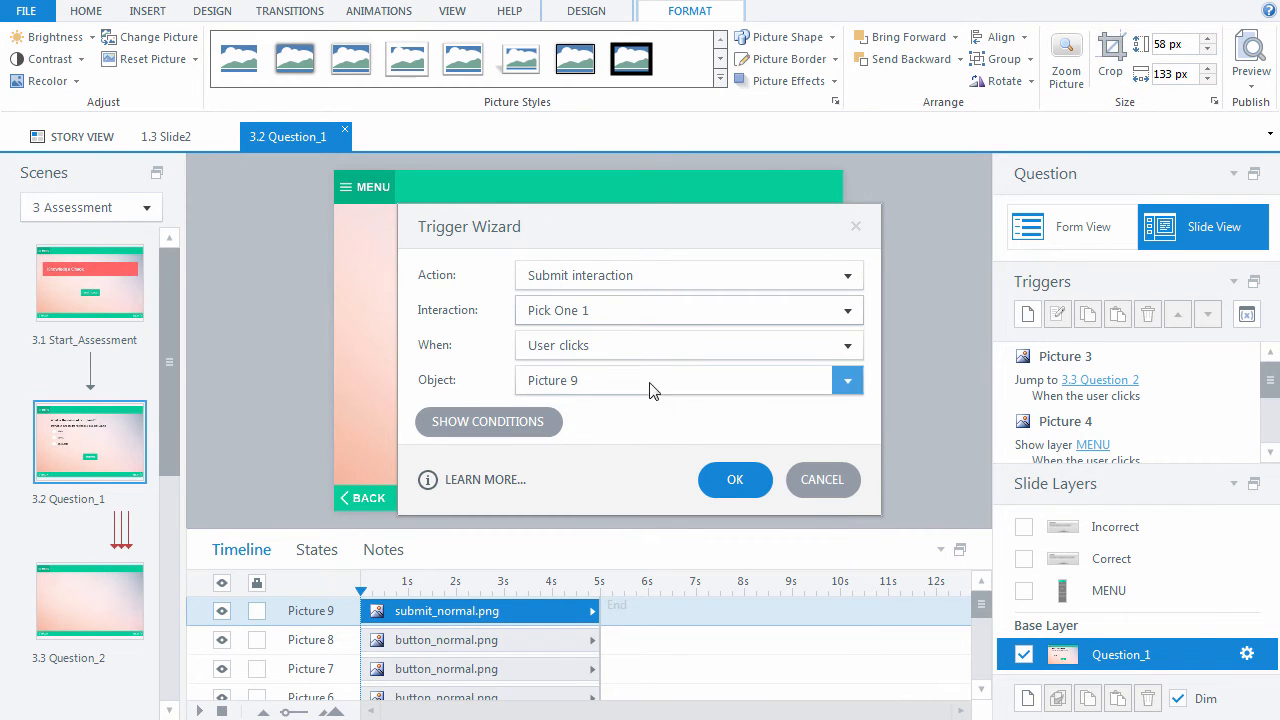
click(720, 479)
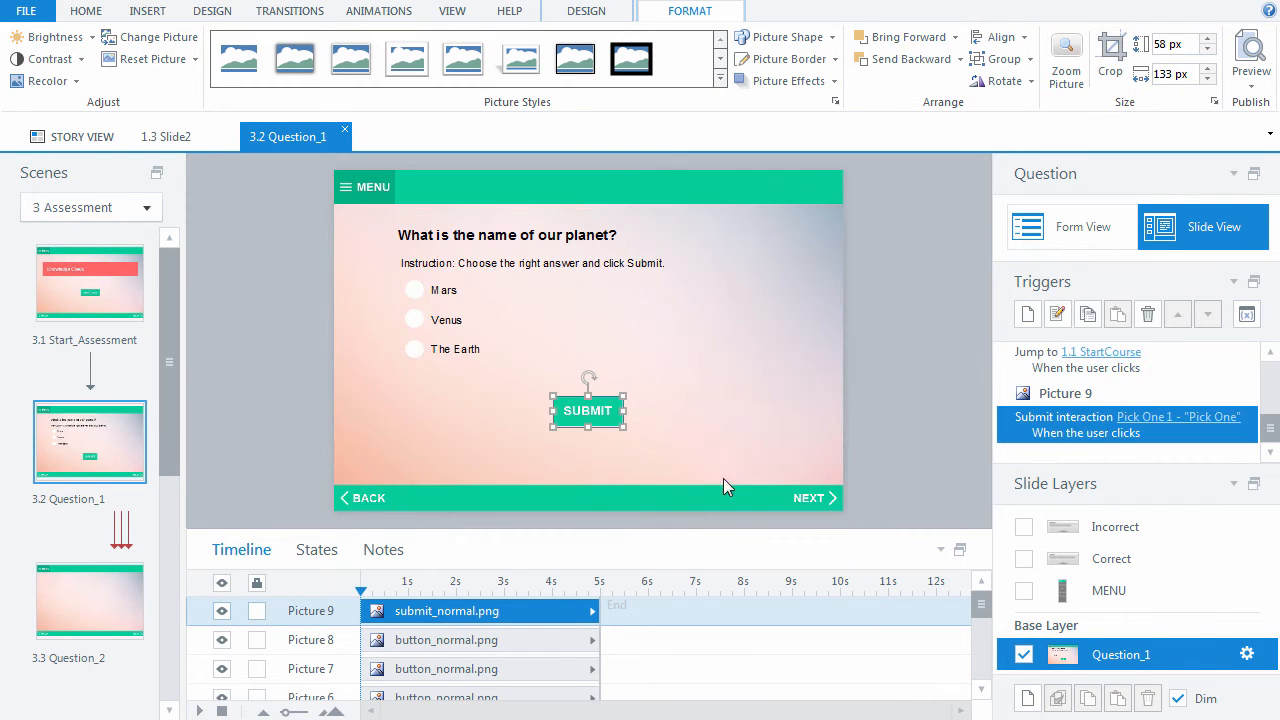
click(869, 377)
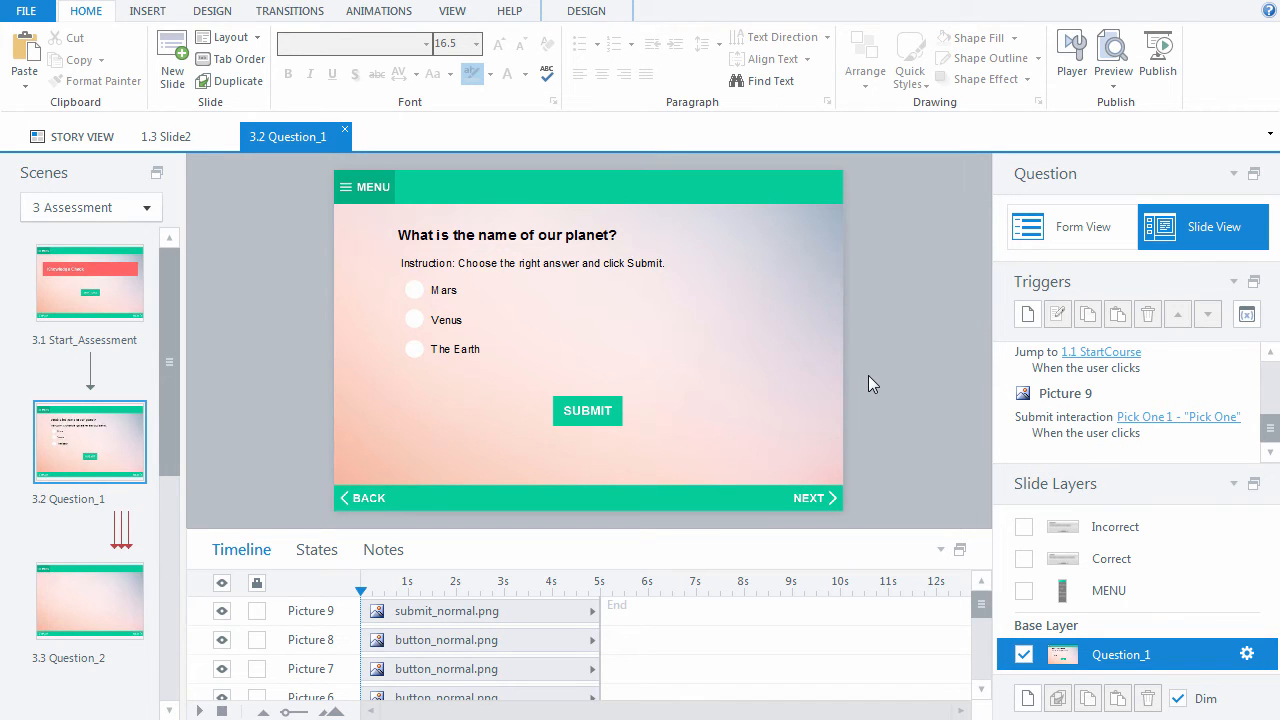
Examine the feedback layouts in the Feedback Master and return to the question slide
click(455, 12)
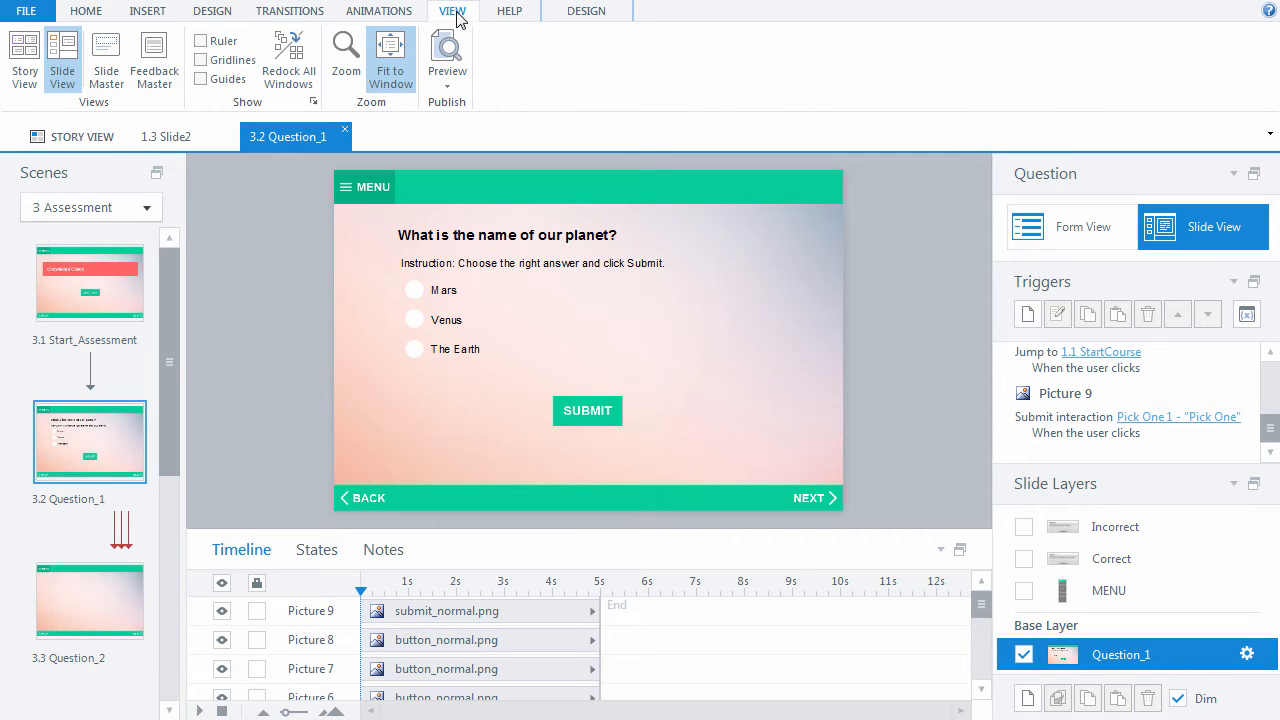
click(152, 62)
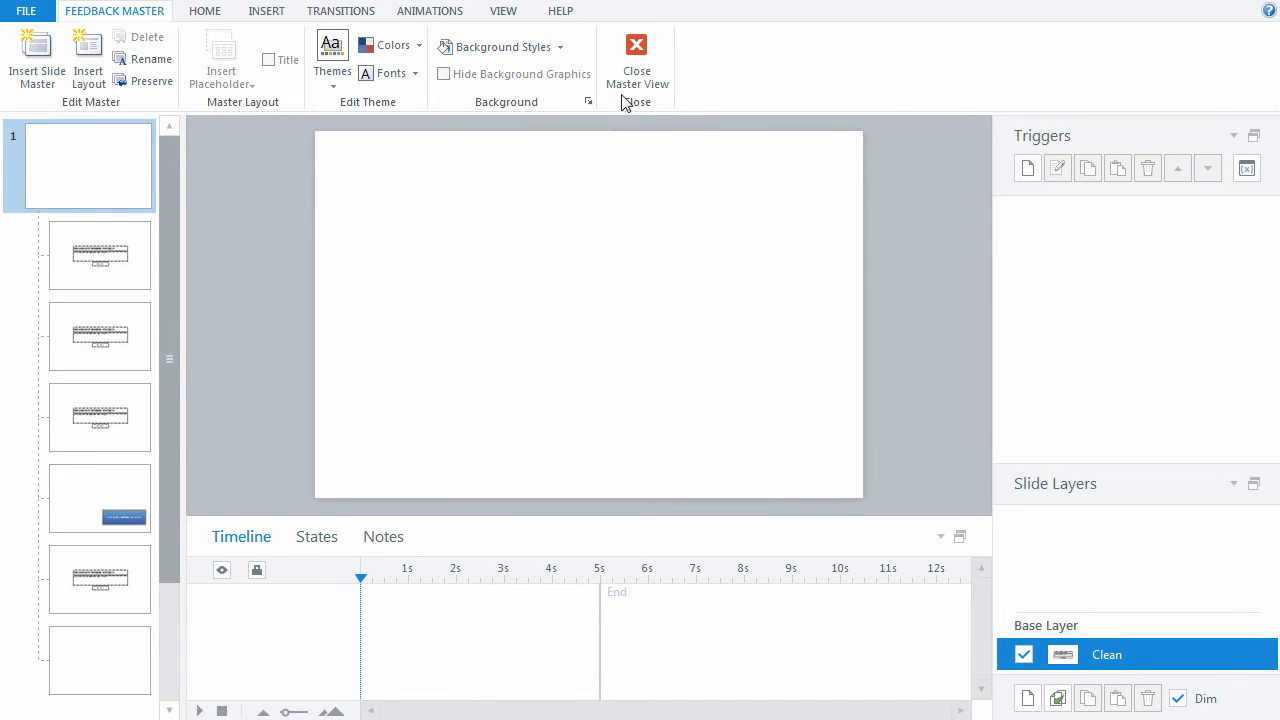
click(637, 58)
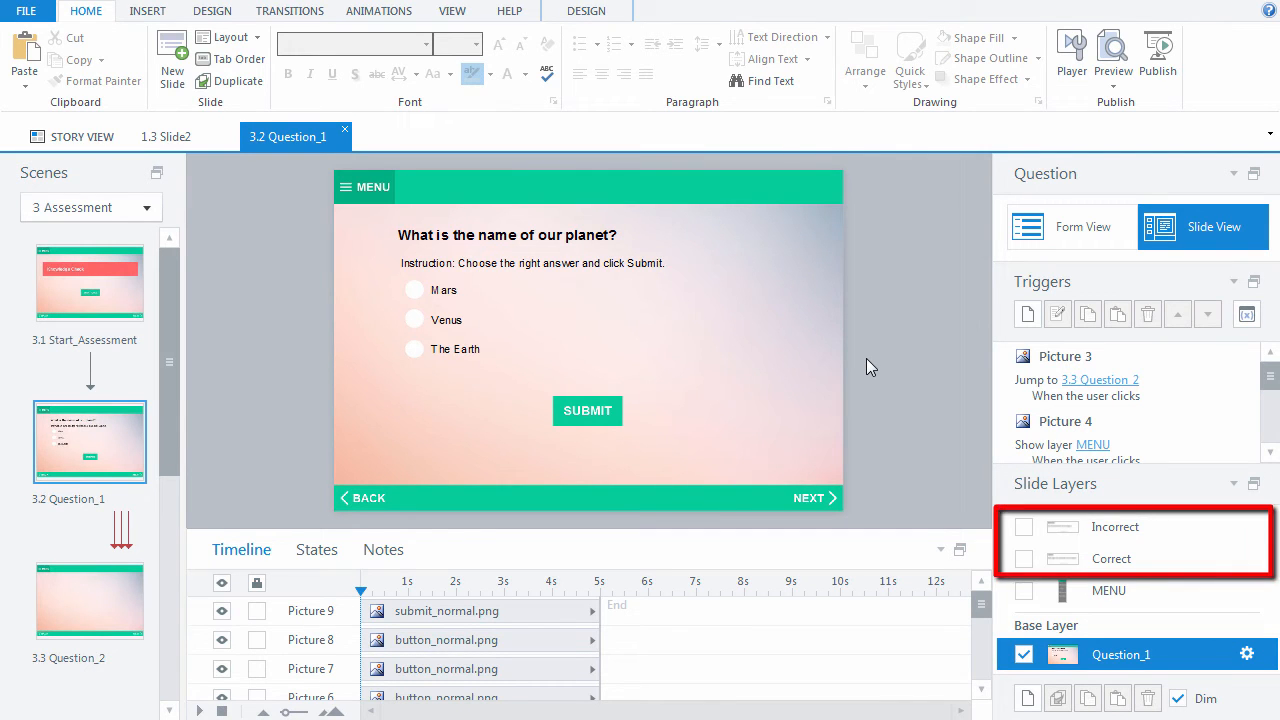
Delete all default text and the Continue button from the Correct layer, including the leftover title and text placeholders
click(1071, 556)
key(ctrl+a)
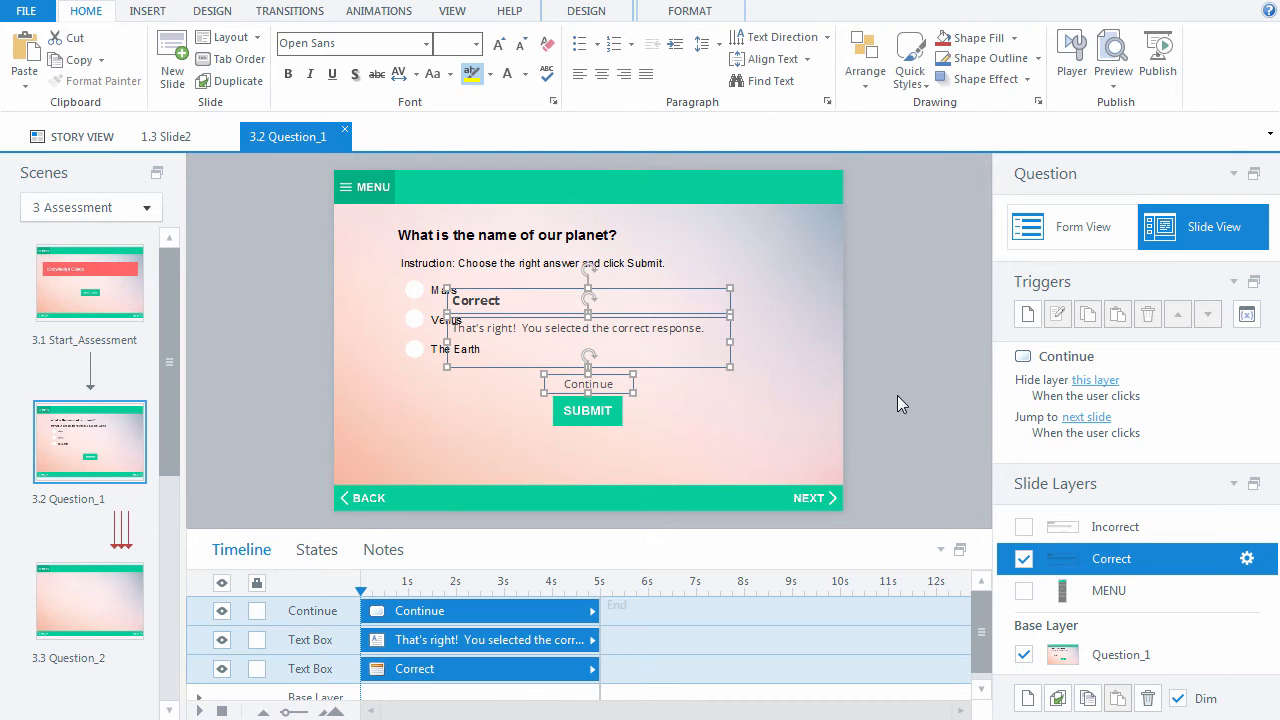
key(Delete)
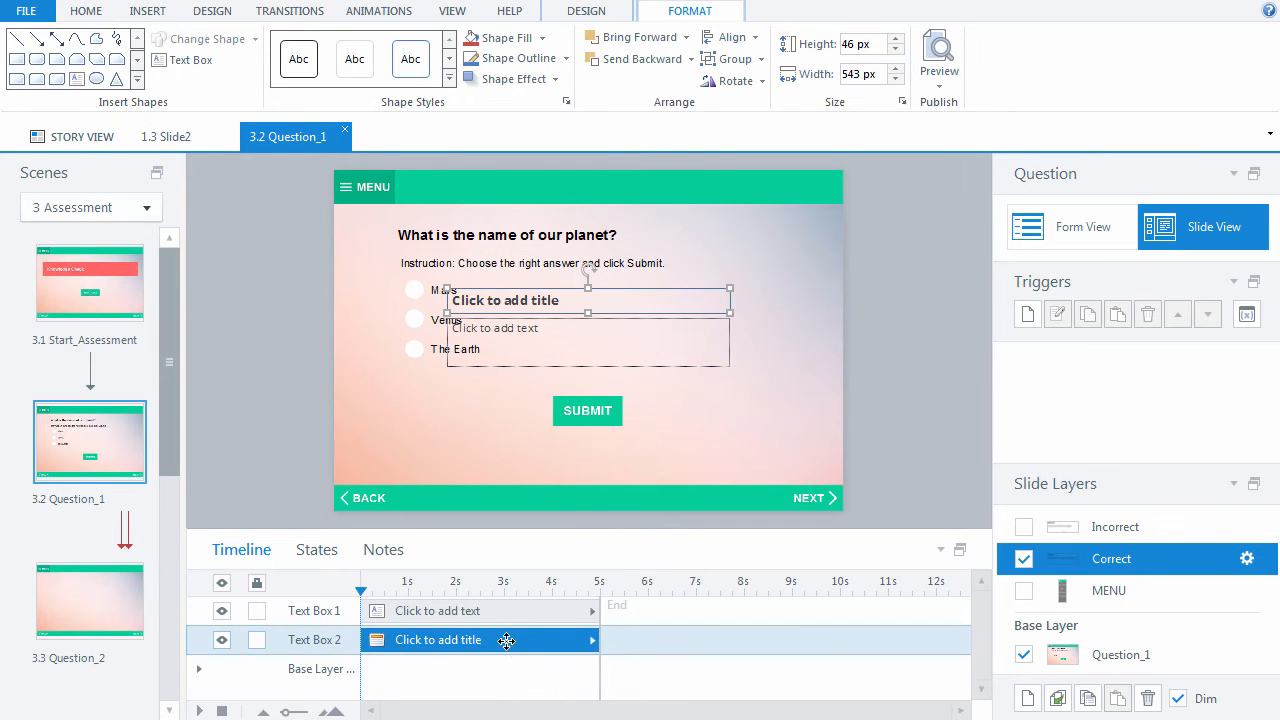
key(Delete)
click(496, 611)
key(Delete)
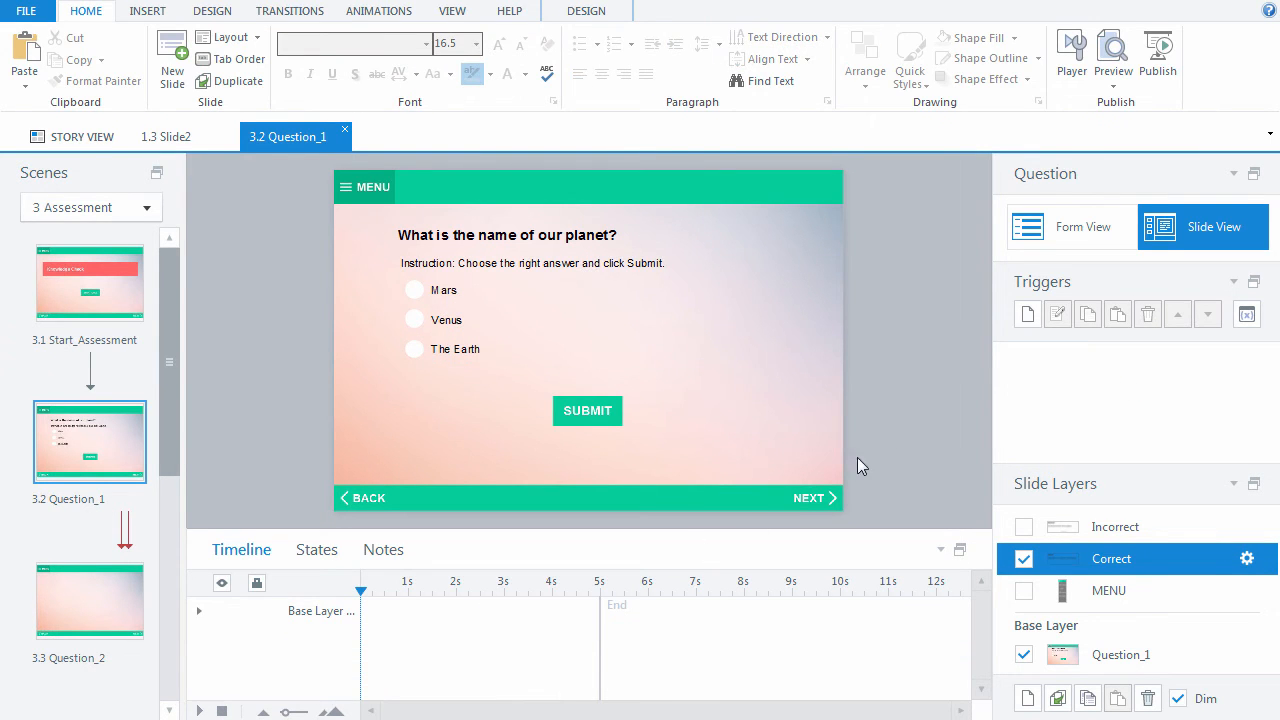
In the Correct layer's properties, turn off preventing clicks on the base layer and pausing the base layer's timeline
click(1248, 562)
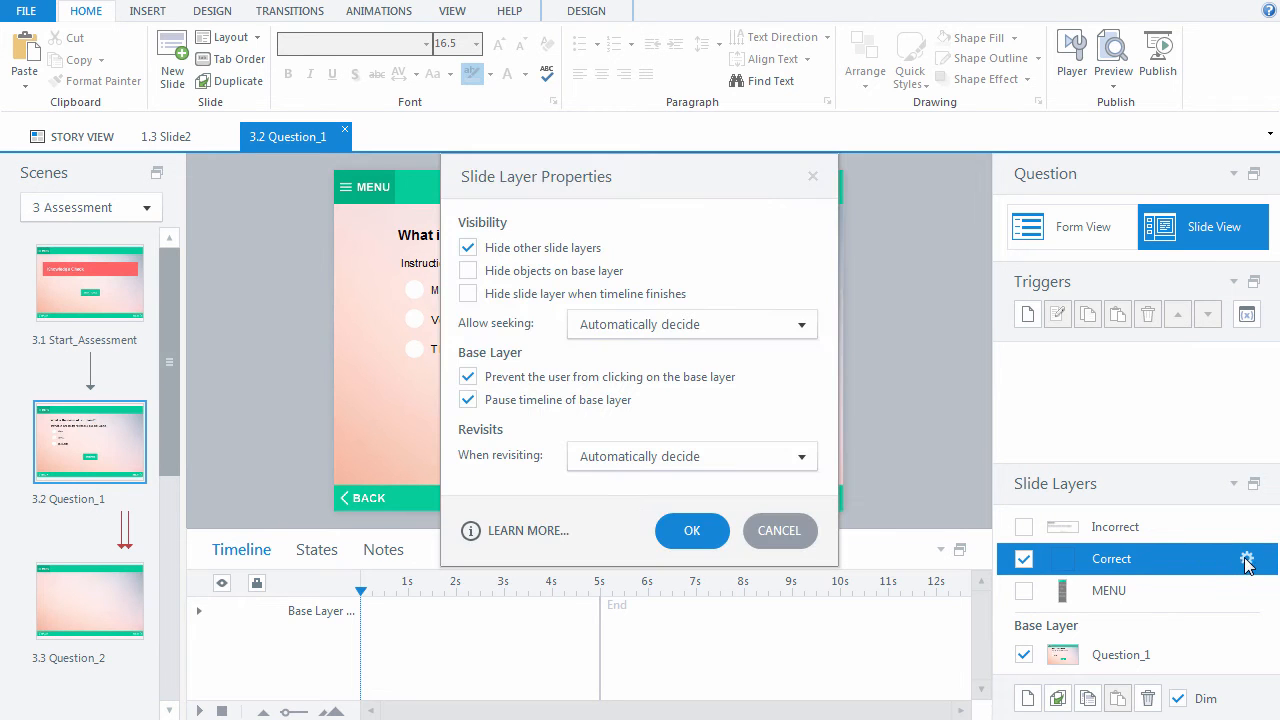
click(531, 400)
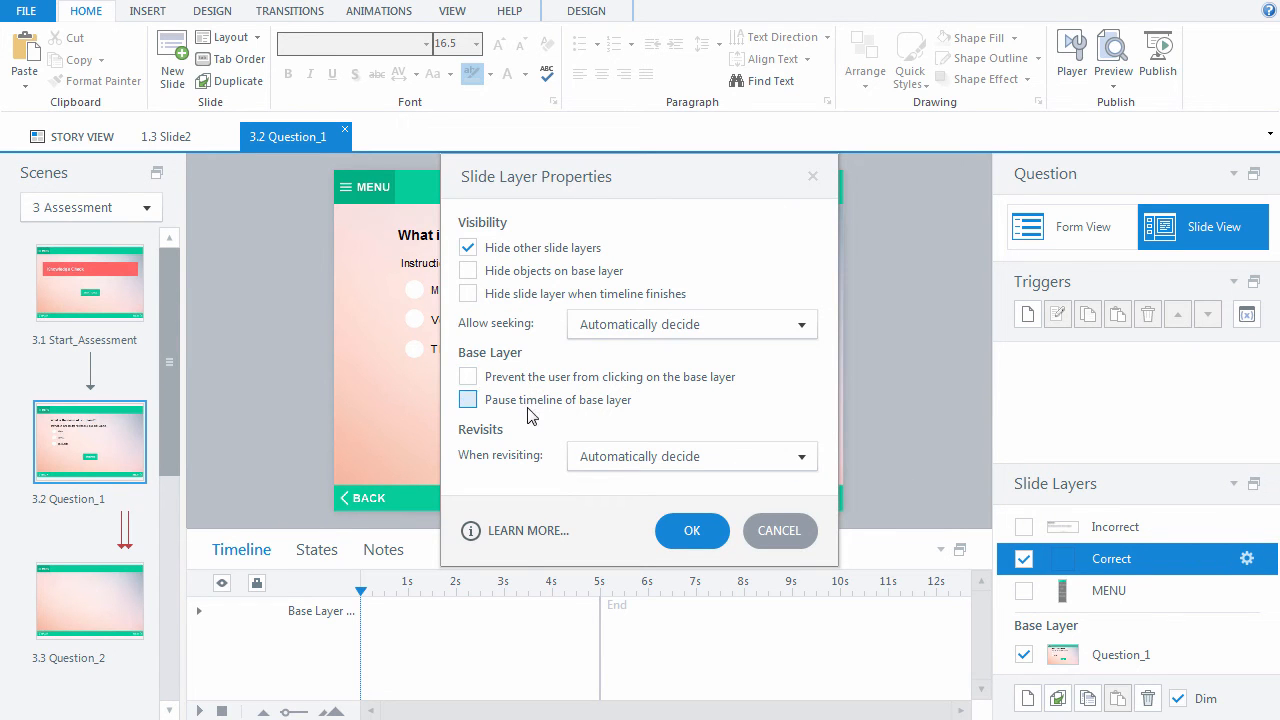
click(687, 540)
Insert the picture correct_feedback_bg.png from the Design folder onto the Correct layer
key(ctrl+j)
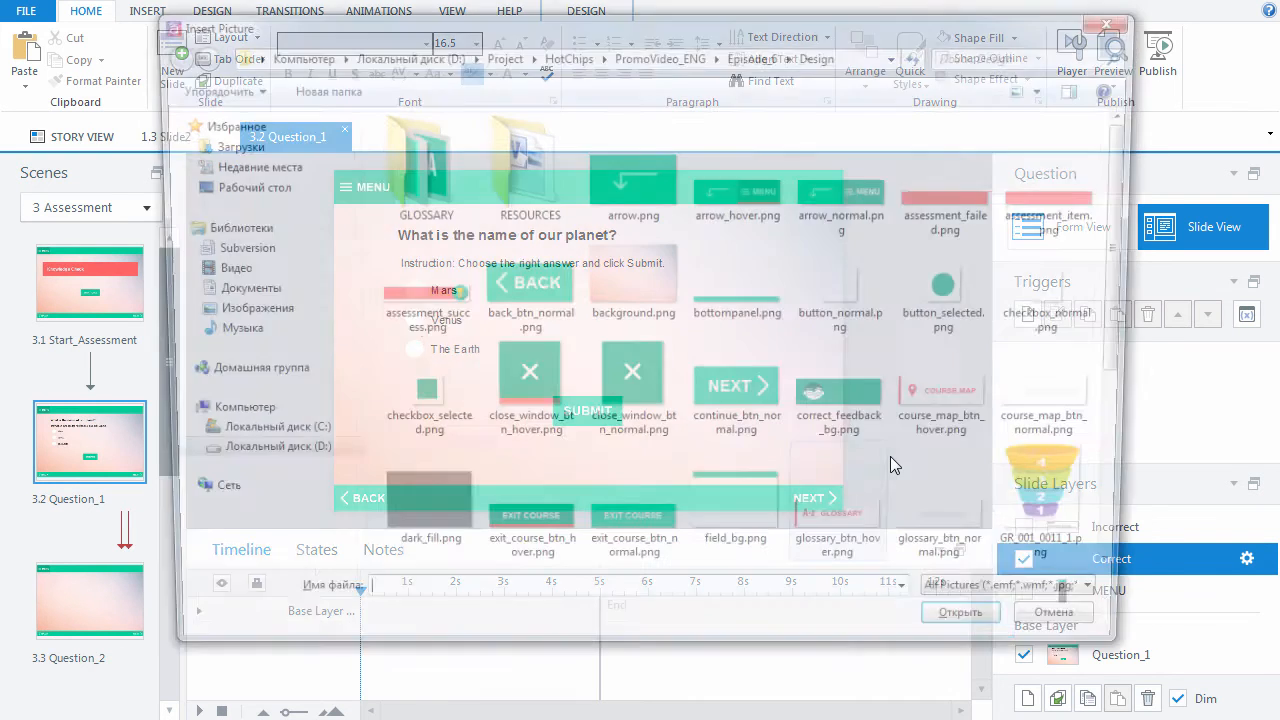
click(852, 415)
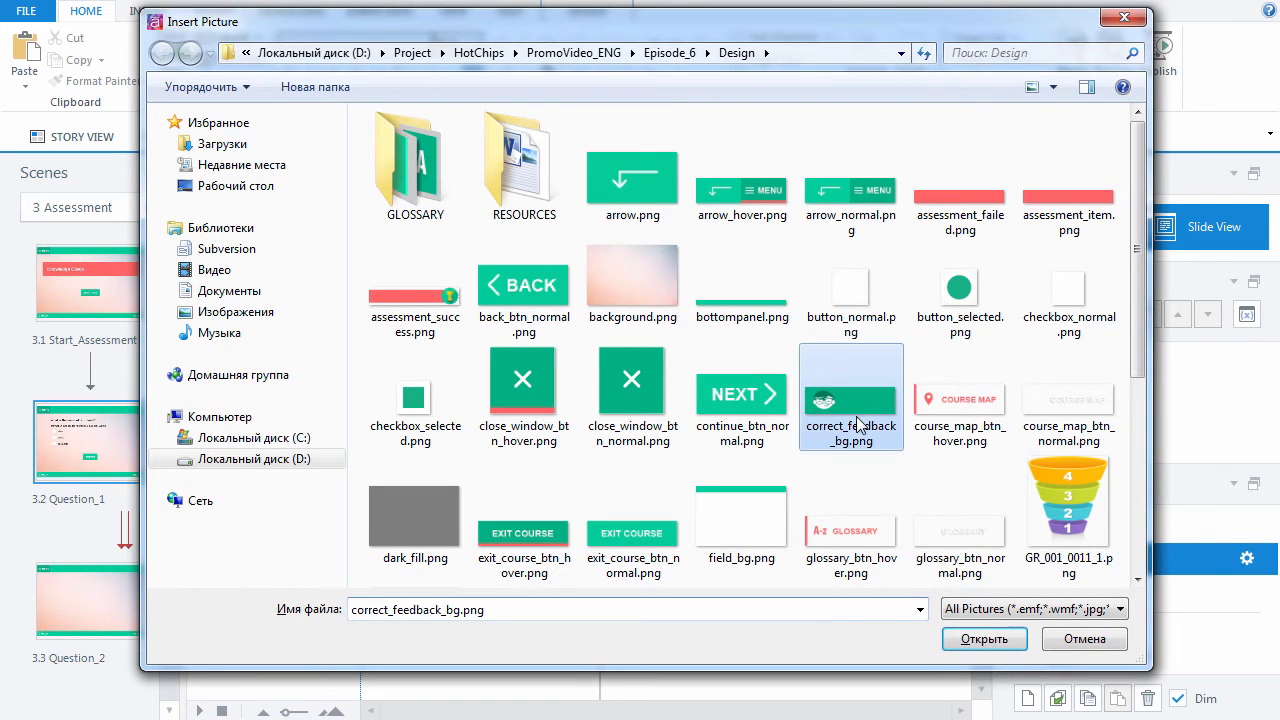
click(968, 640)
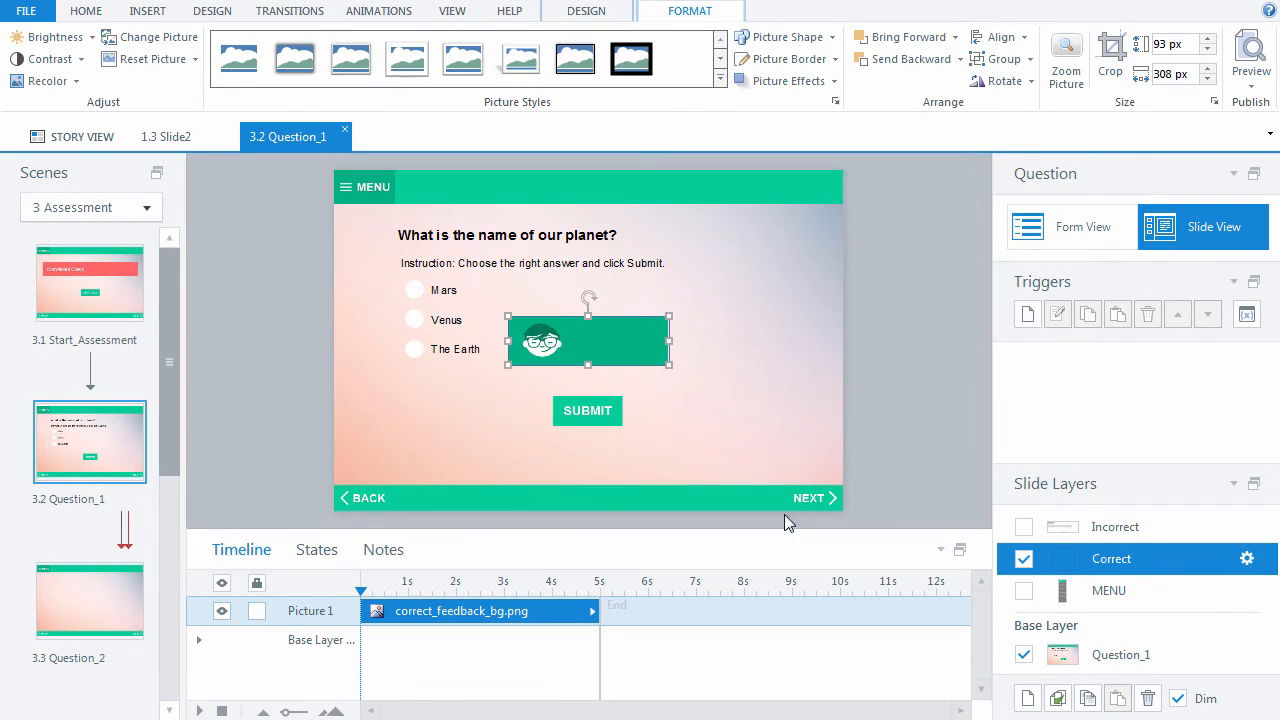
Move the correct feedback picture straight down until it fully covers the SUBMIT button
key(Down)
key(Down)
key(Down)
key(Down)
key(Down)
key(Down)
key(Down)
key(Down)
key(Down)
key(Down)
key(Down)
key(Down)
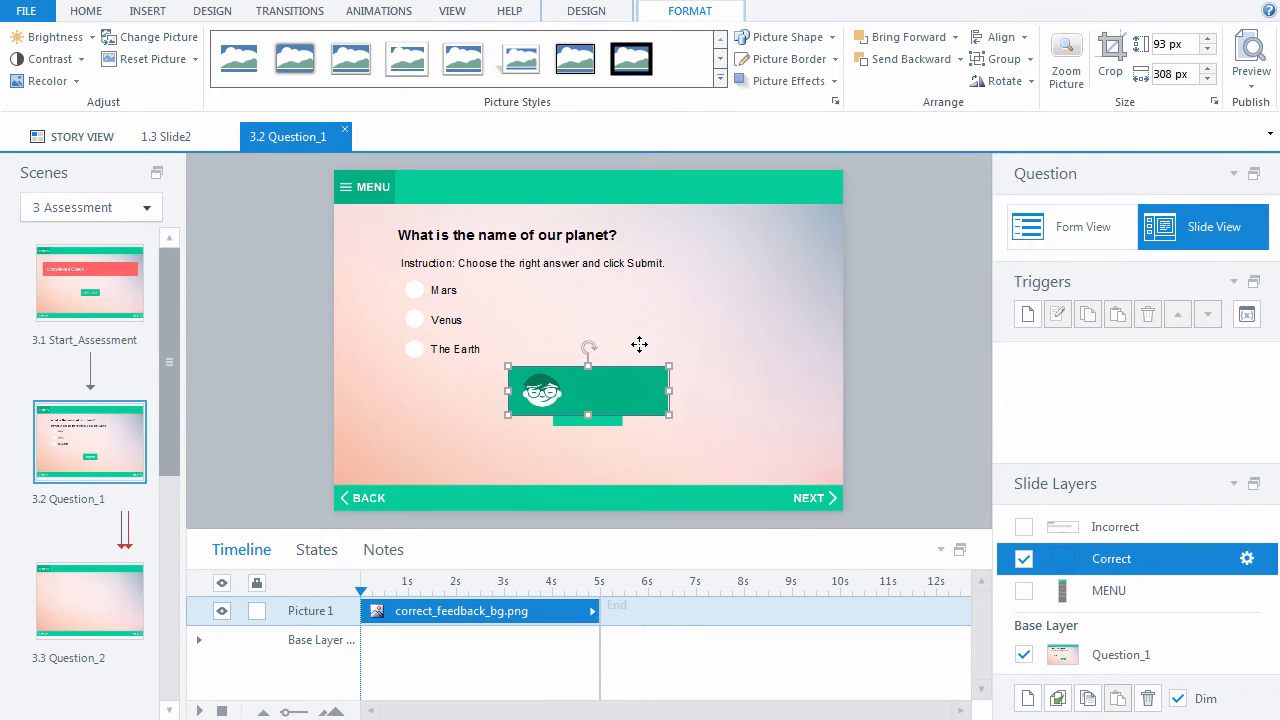
key(Down)
key(Down)
key(Down)
key(Down)
key(Down)
Add a text box reading "Correct" to the Correct layer
key(ctrl+t)
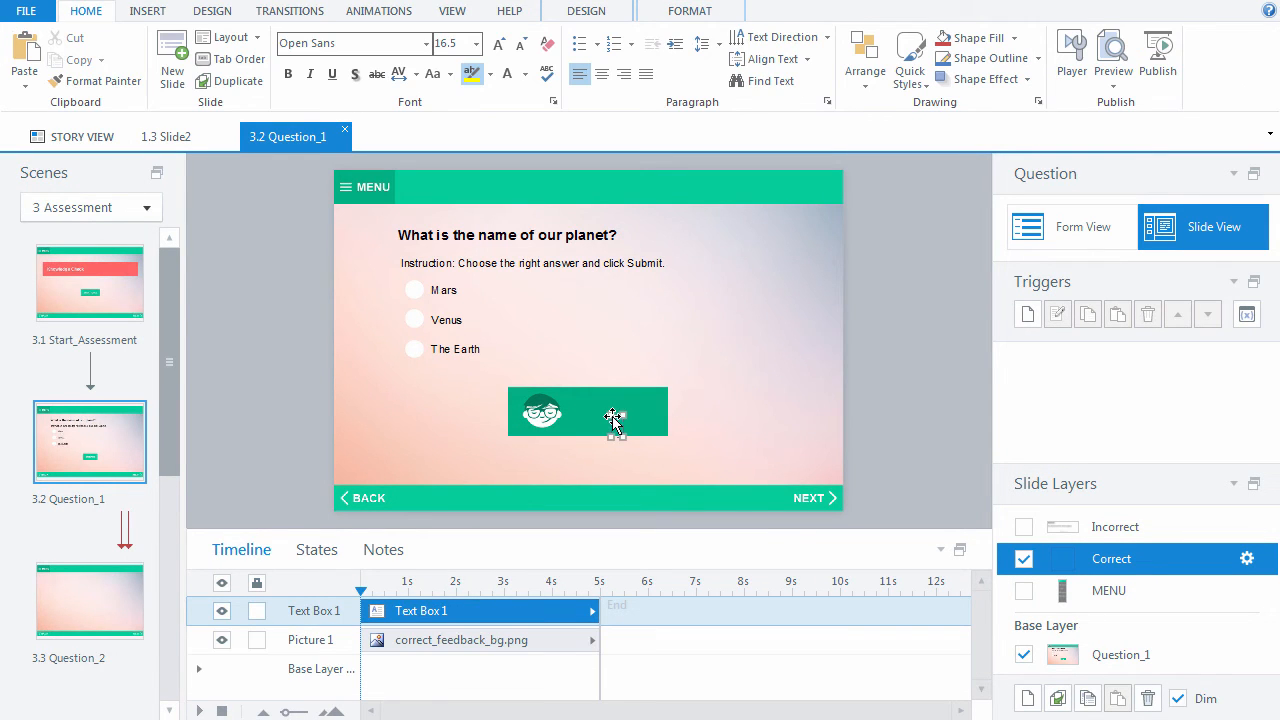
text(Correct)
click(625, 418)
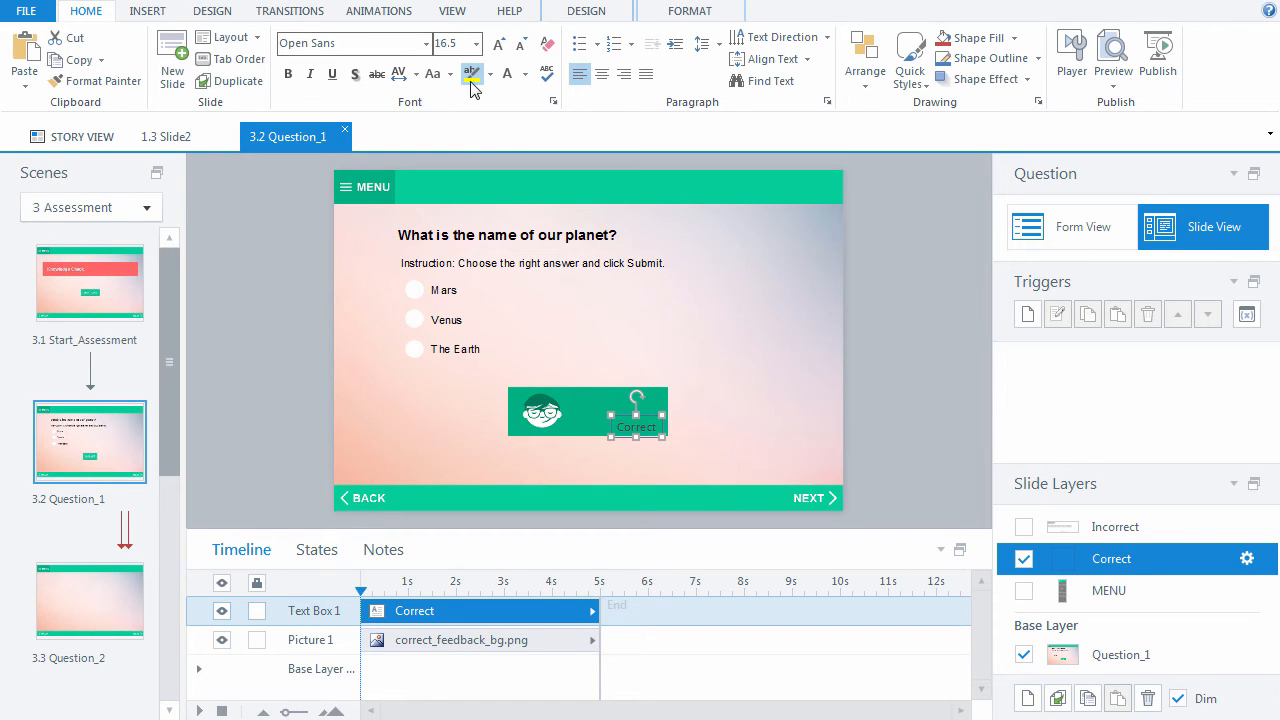
Format the "Correct" text as bold white Arial, size 30, and place it beside the face on the green feedback picture
click(379, 44)
text(A)
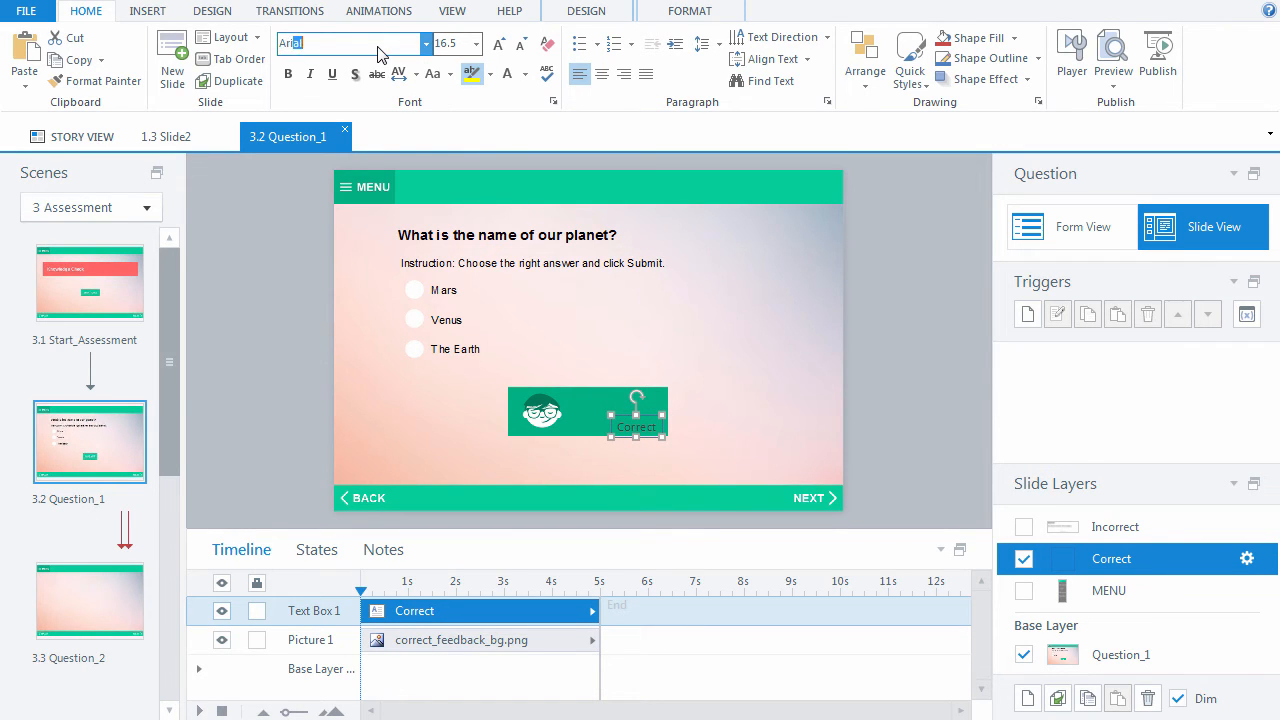
text(r)
key(Tab)
key(Return)
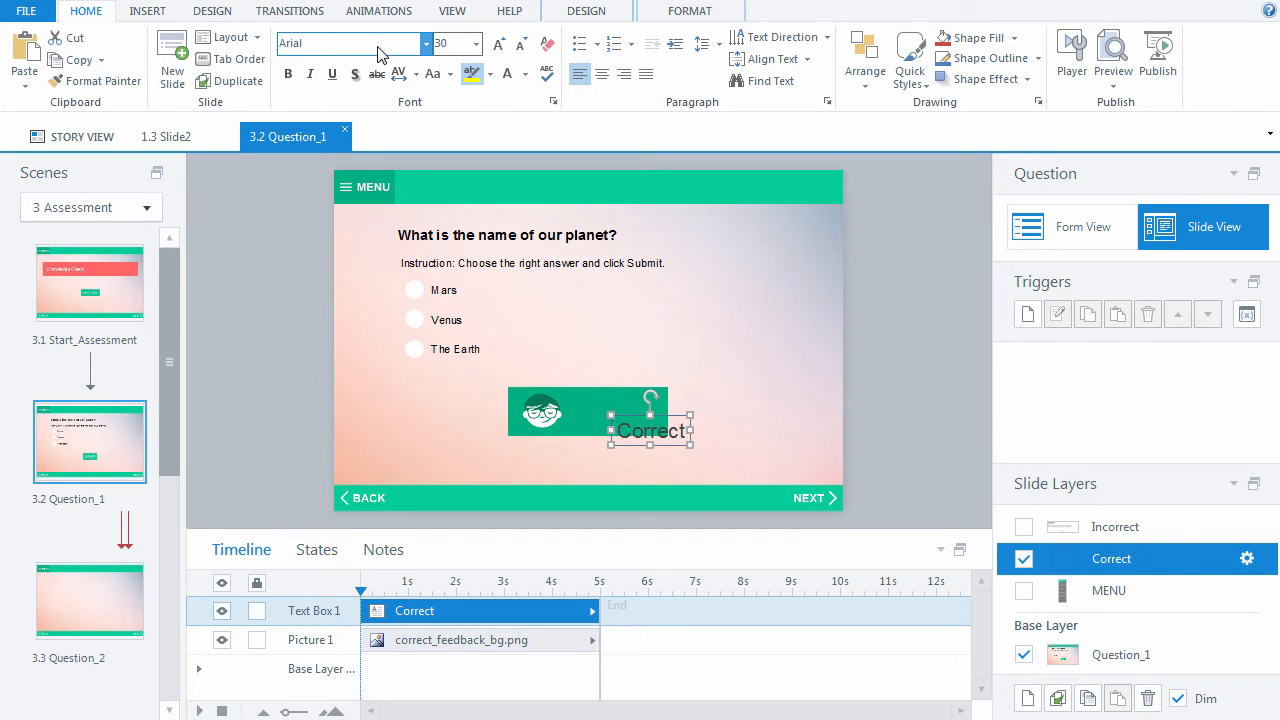
key(ctrl+b)
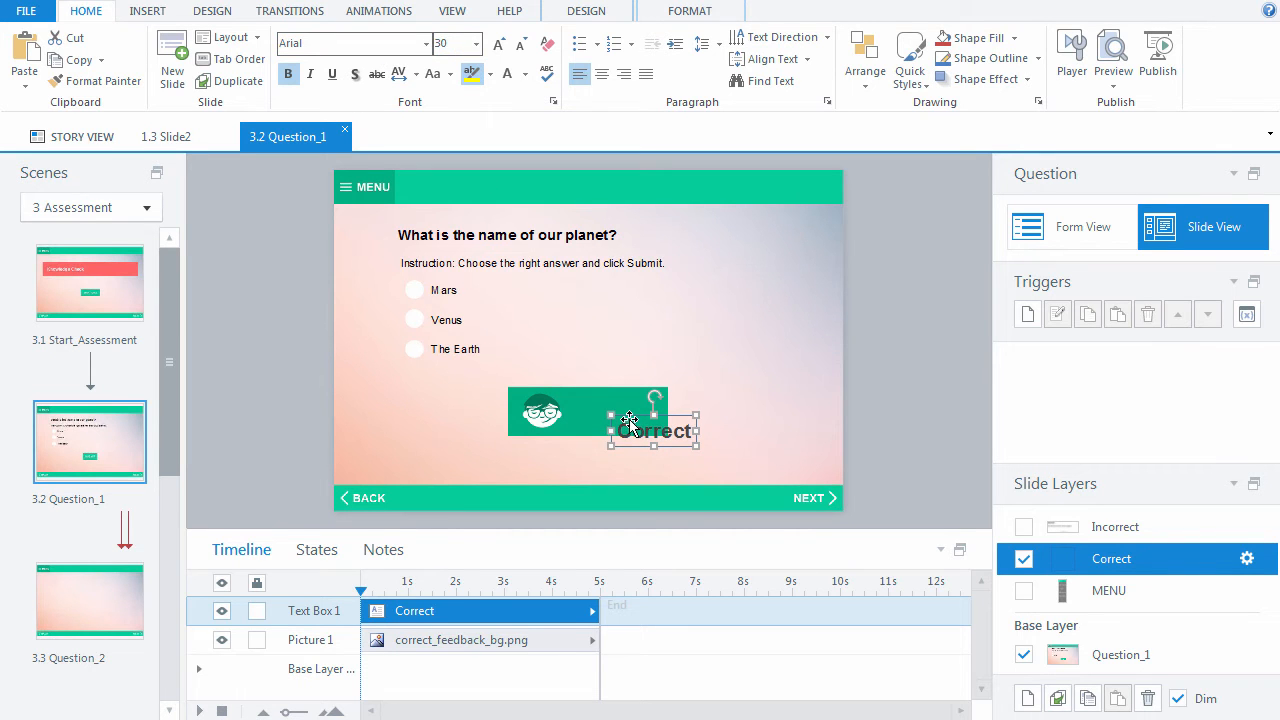
drag(626, 416, 587, 399)
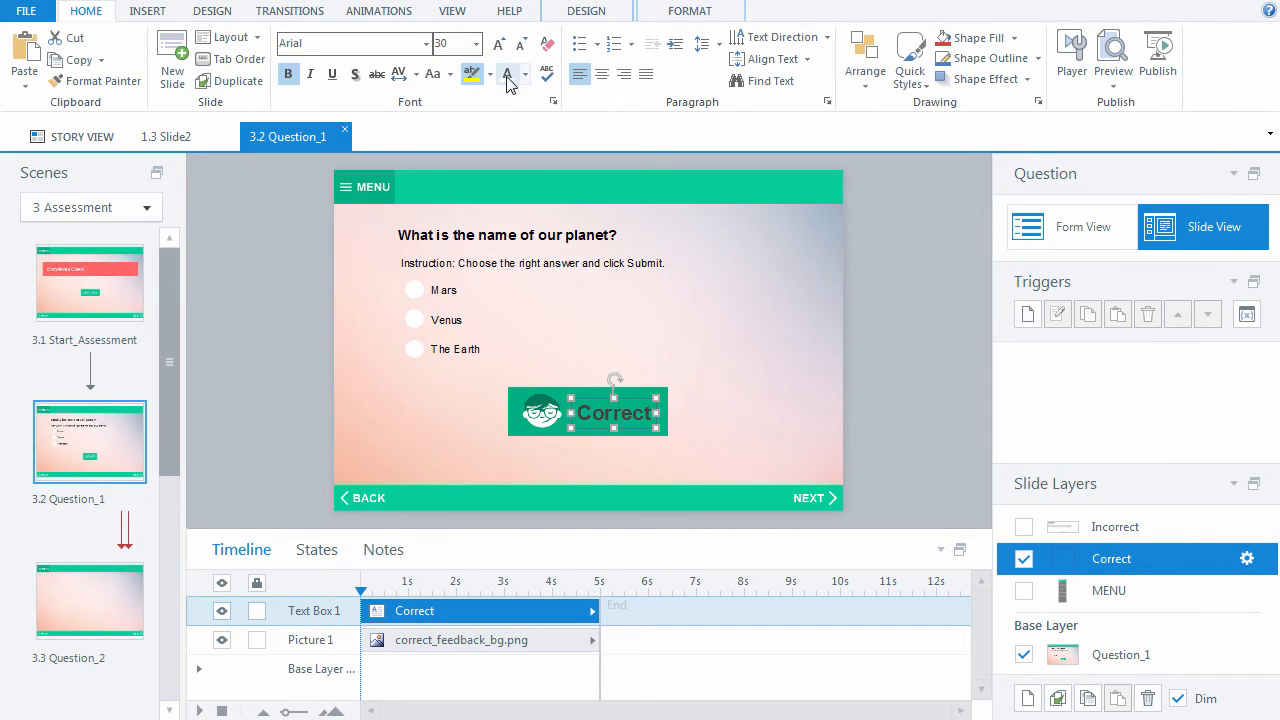
click(870, 430)
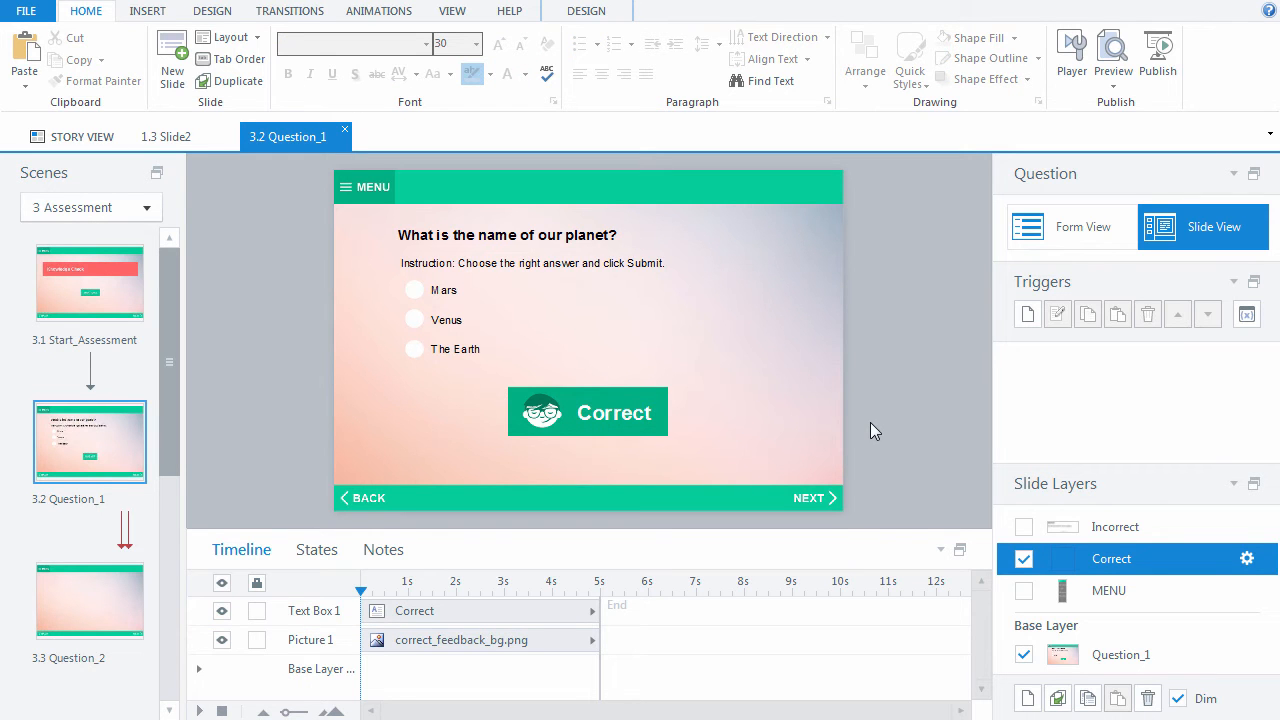
Delete all default text and the Continue button from the Incorrect layer, including the leftover title and text placeholders
click(1082, 530)
key(ctrl+a)
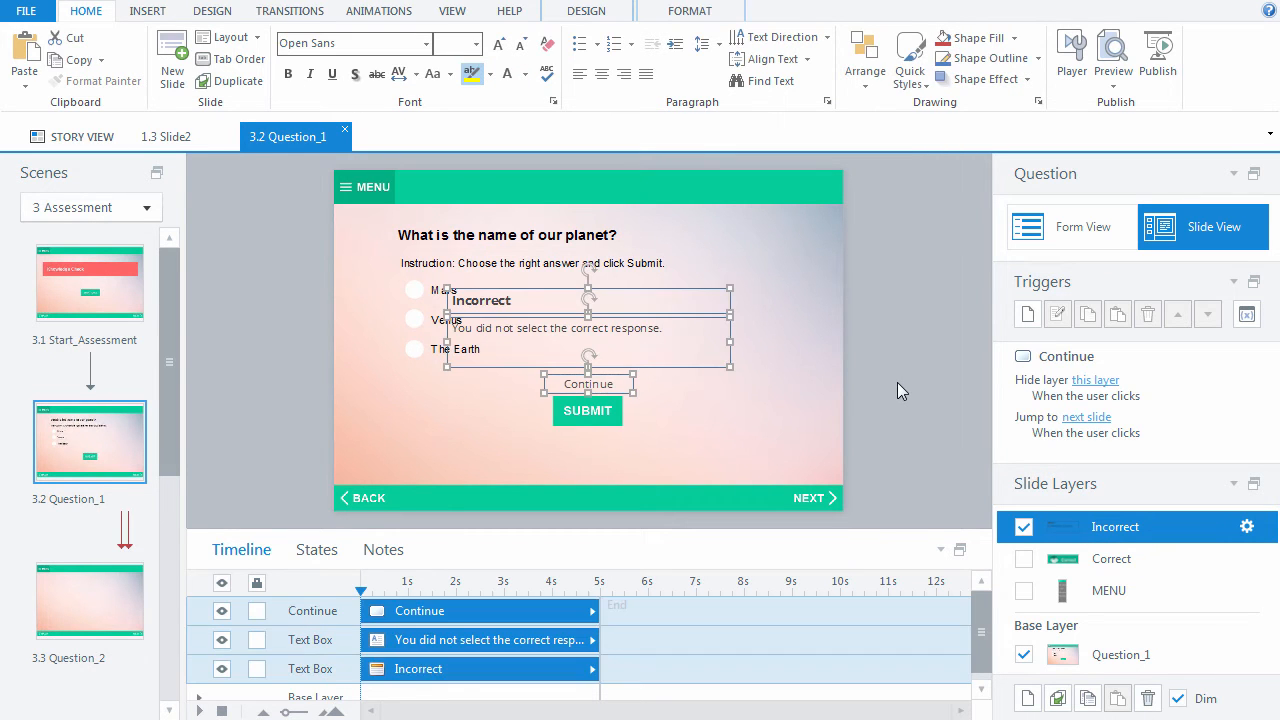
key(Delete)
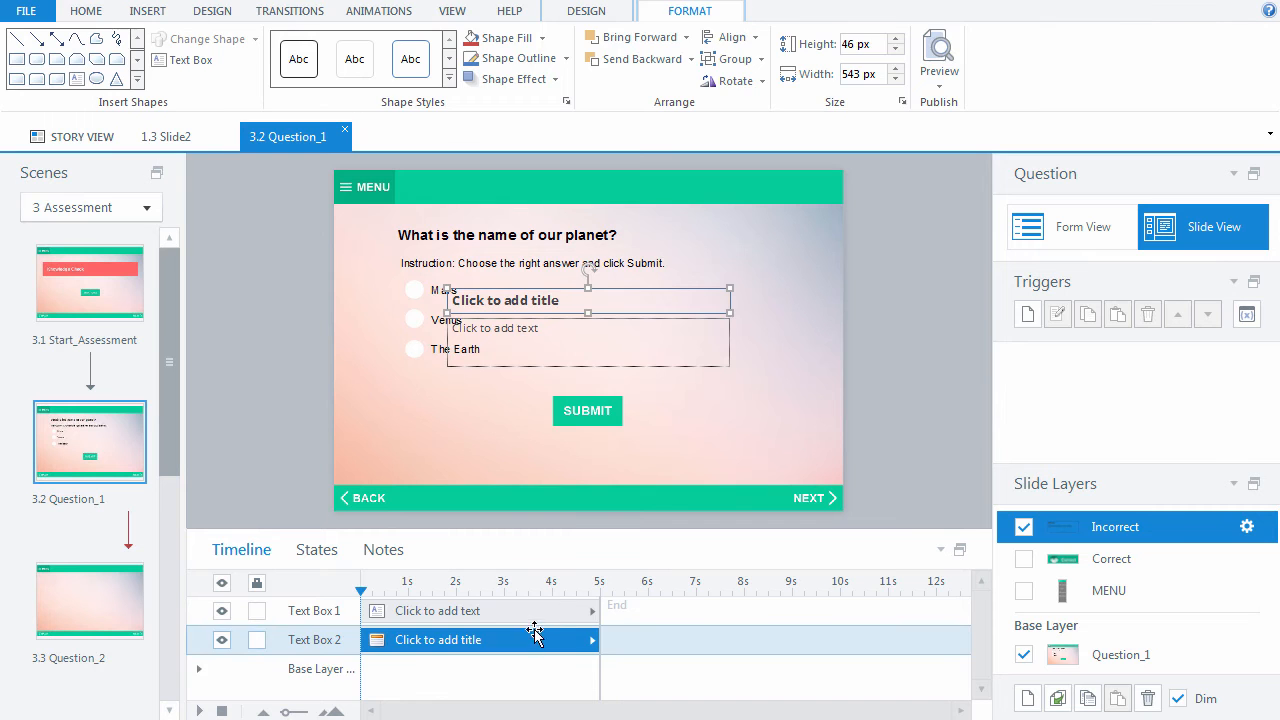
key(Delete)
click(517, 614)
key(Delete)
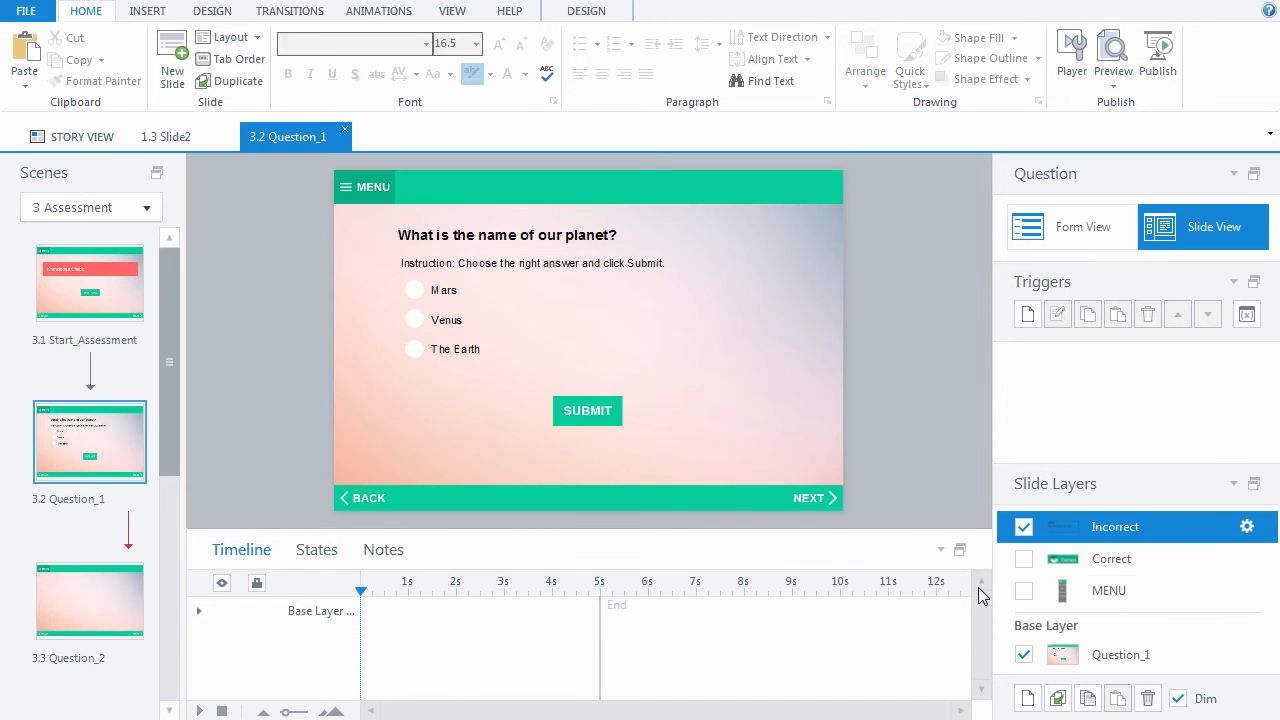
Set the Incorrect layer to allow clicking on the base layer and not to pause the base layer's timeline
click(1246, 526)
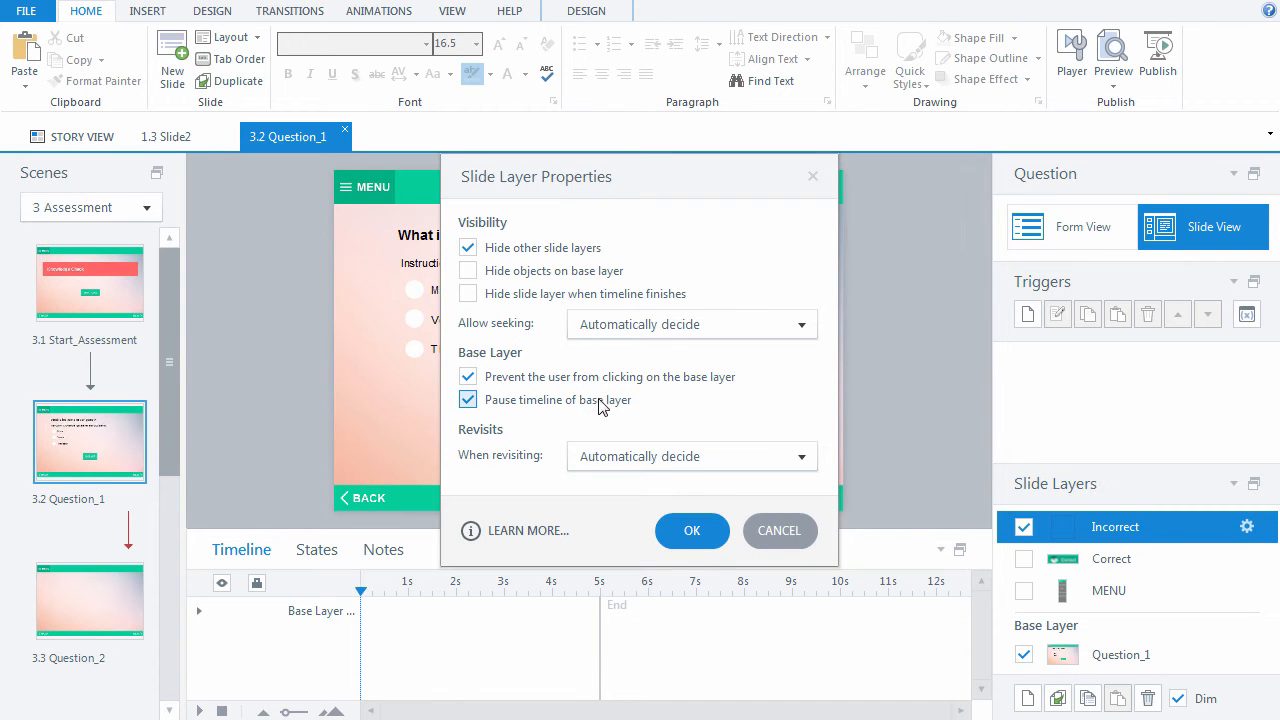
click(586, 377)
click(580, 400)
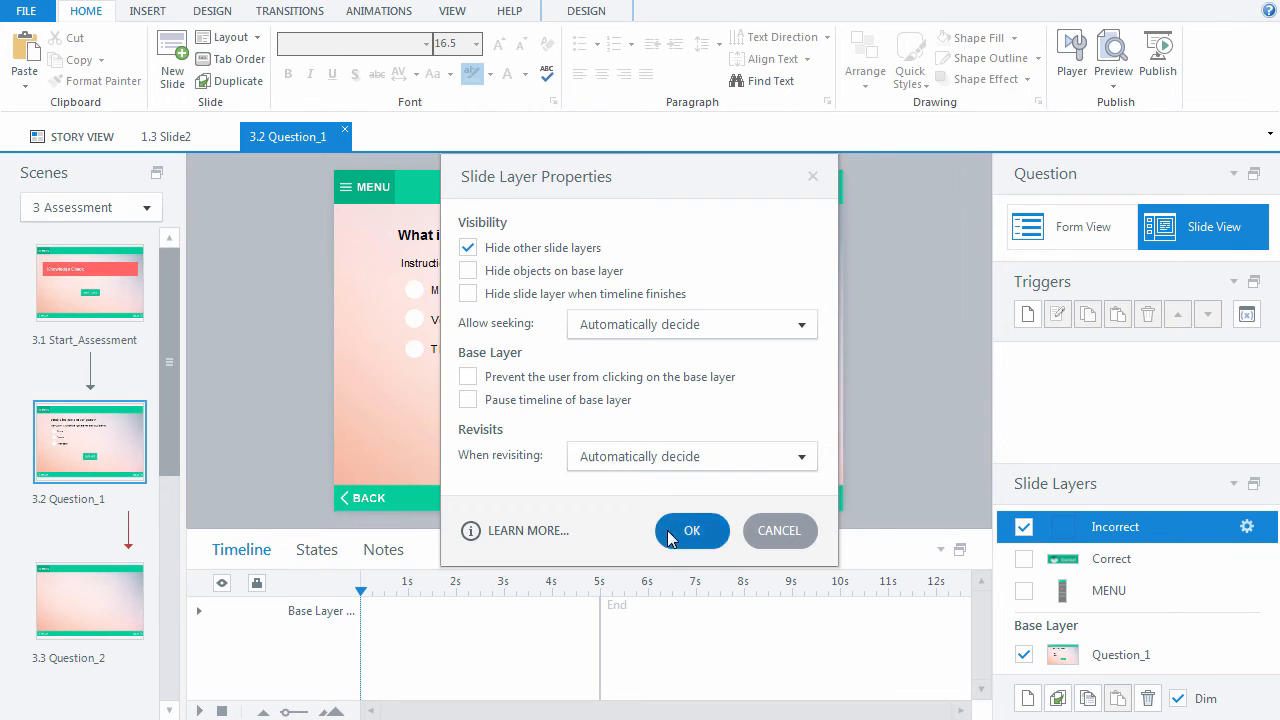
click(690, 531)
Insert incorrect_feedback_bg.png on the Incorrect layer and move it straight down until it fully covers the SUBMIT button
key(ctrl+j)
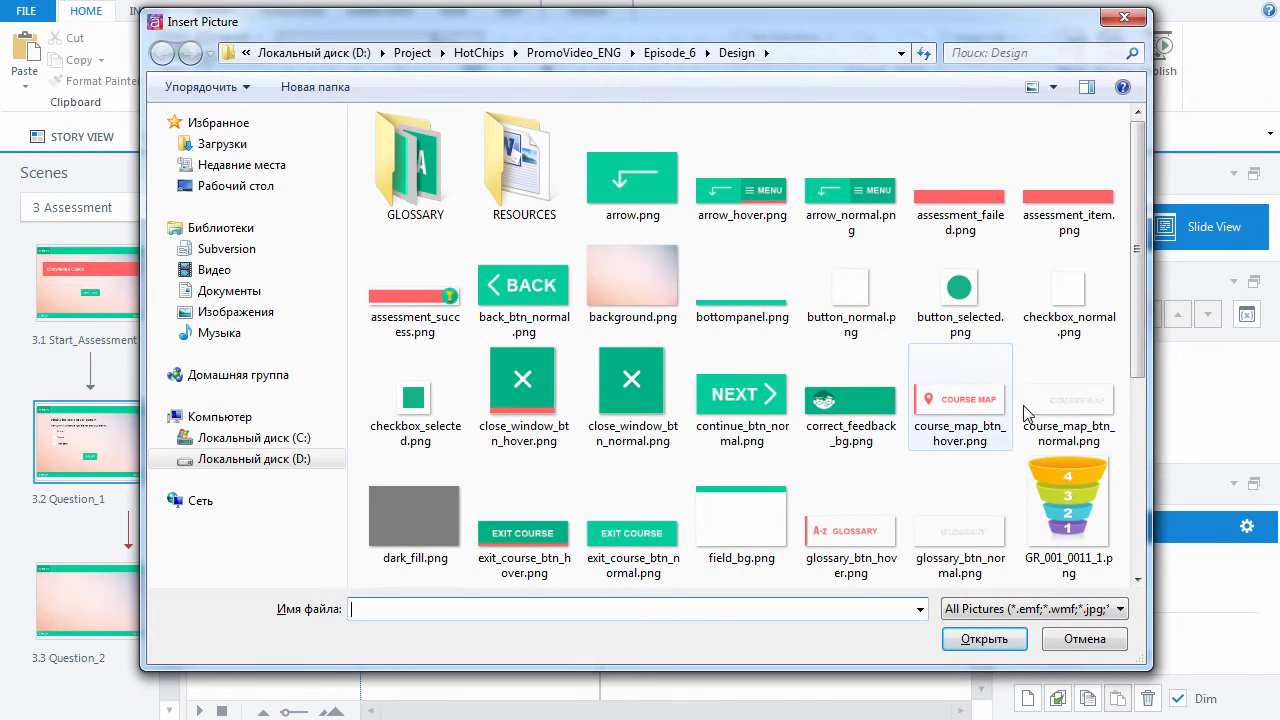
scroll(1027, 413, down, 5)
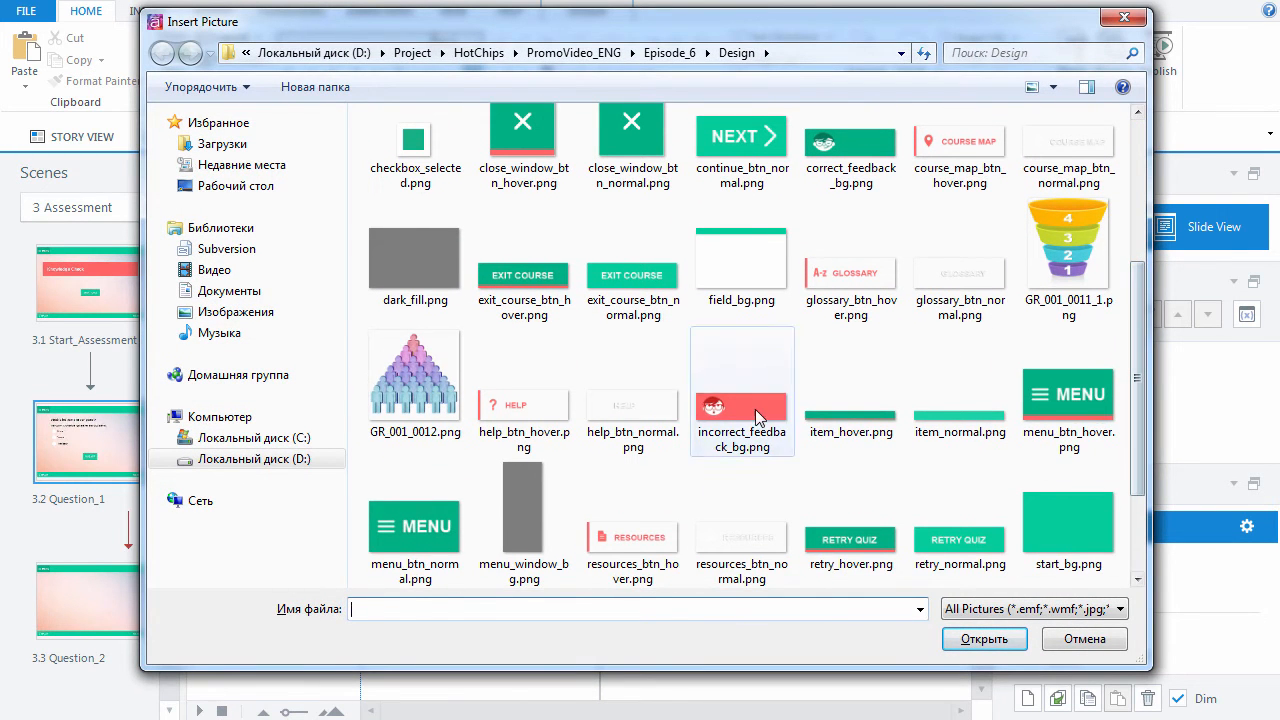
click(757, 418)
click(984, 639)
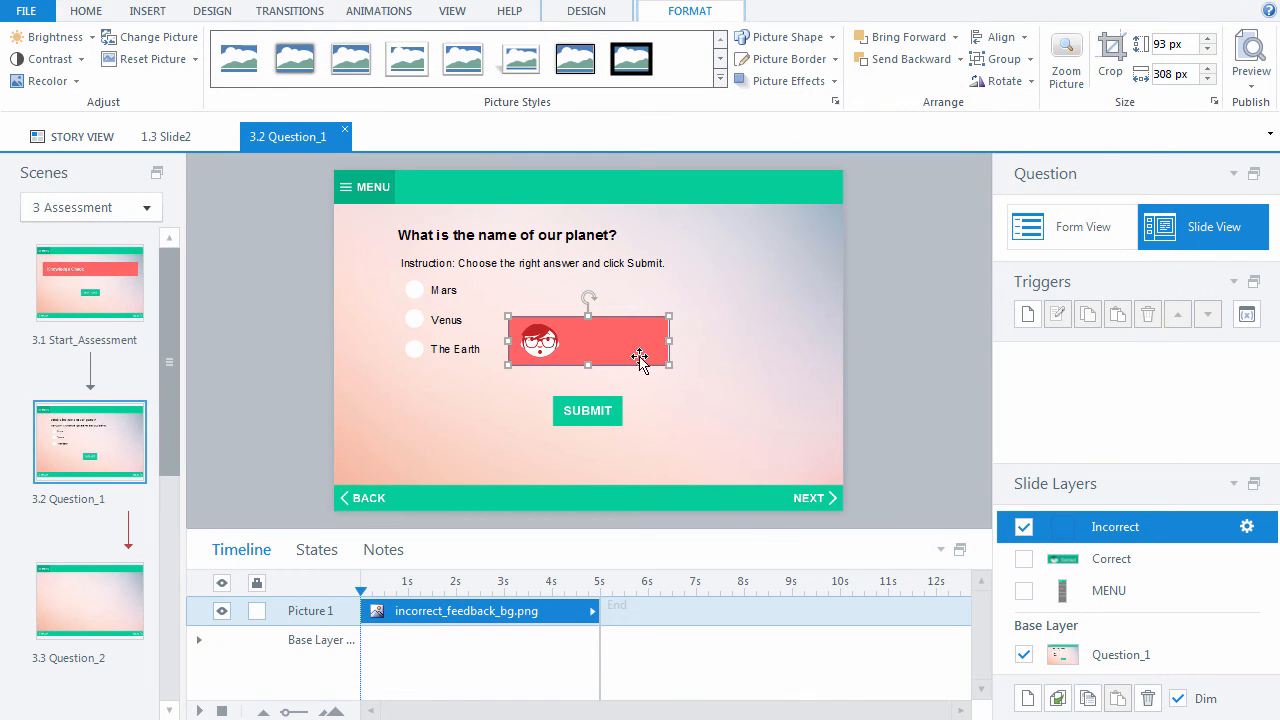
drag(639, 357, 626, 423)
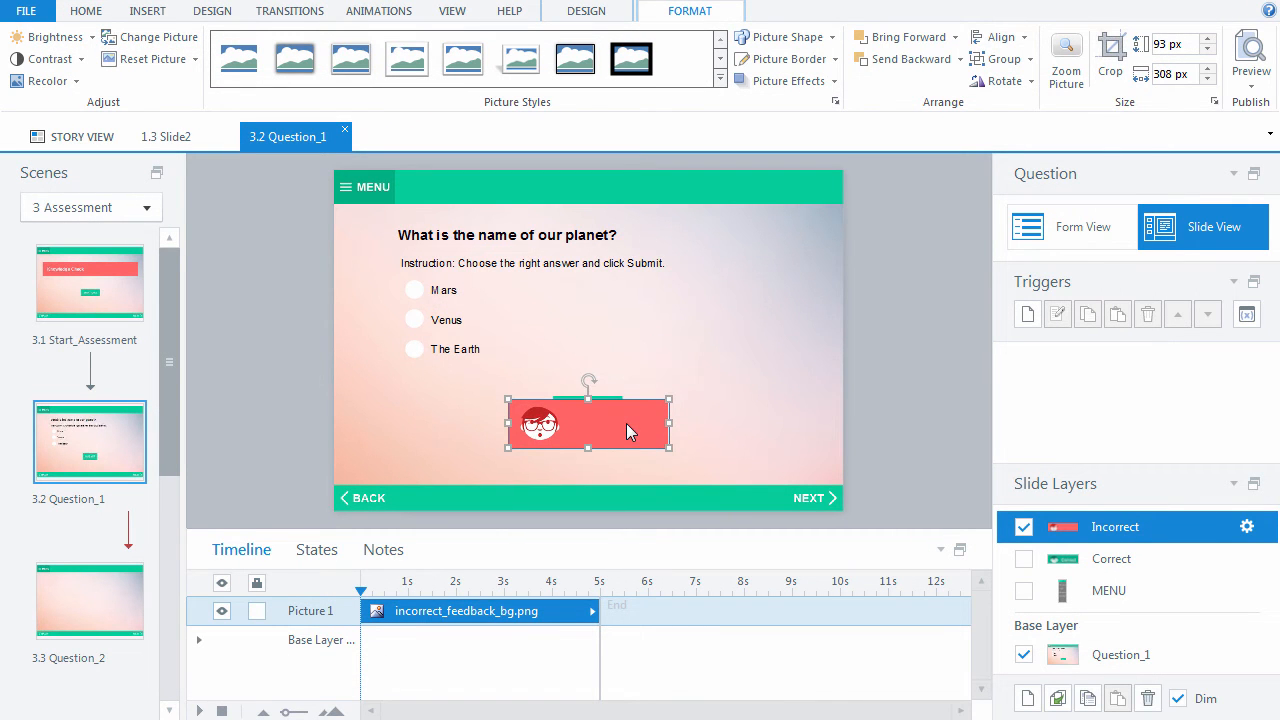
key(Up)
key(Up)
Add a text box reading "Incorrect" to the Incorrect layer
text(I)
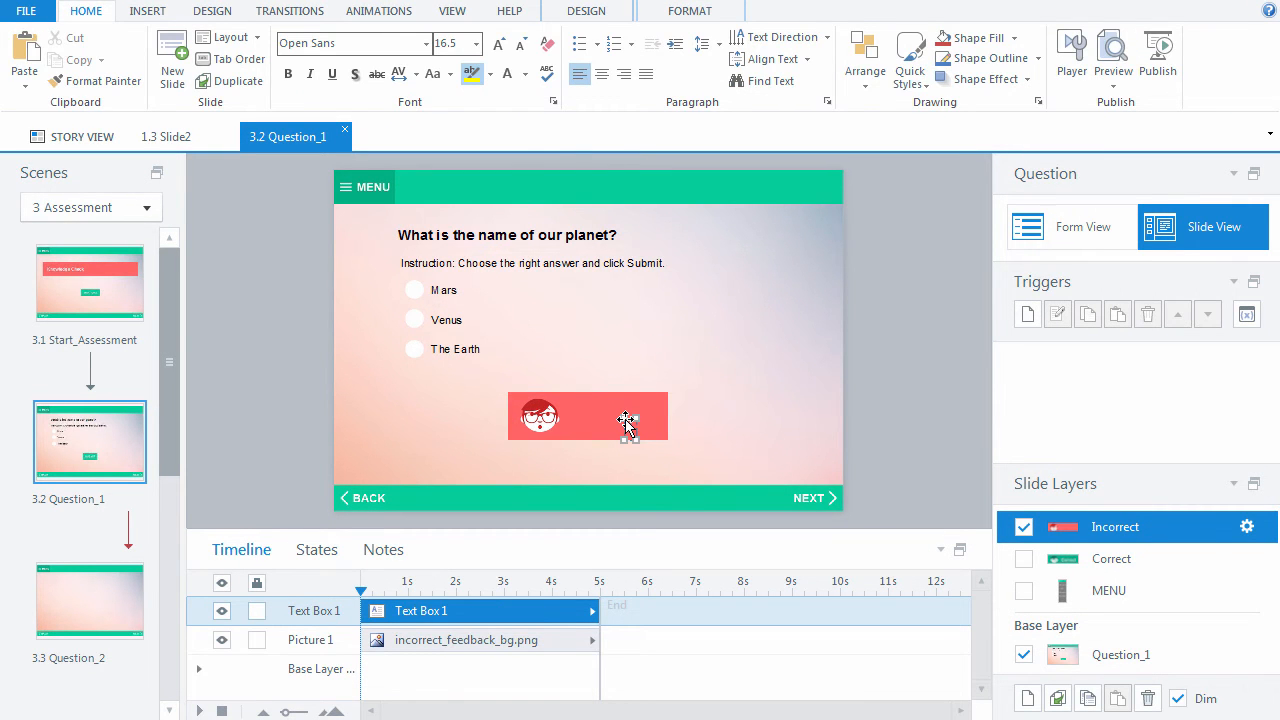
text(ncorrect)
click(631, 423)
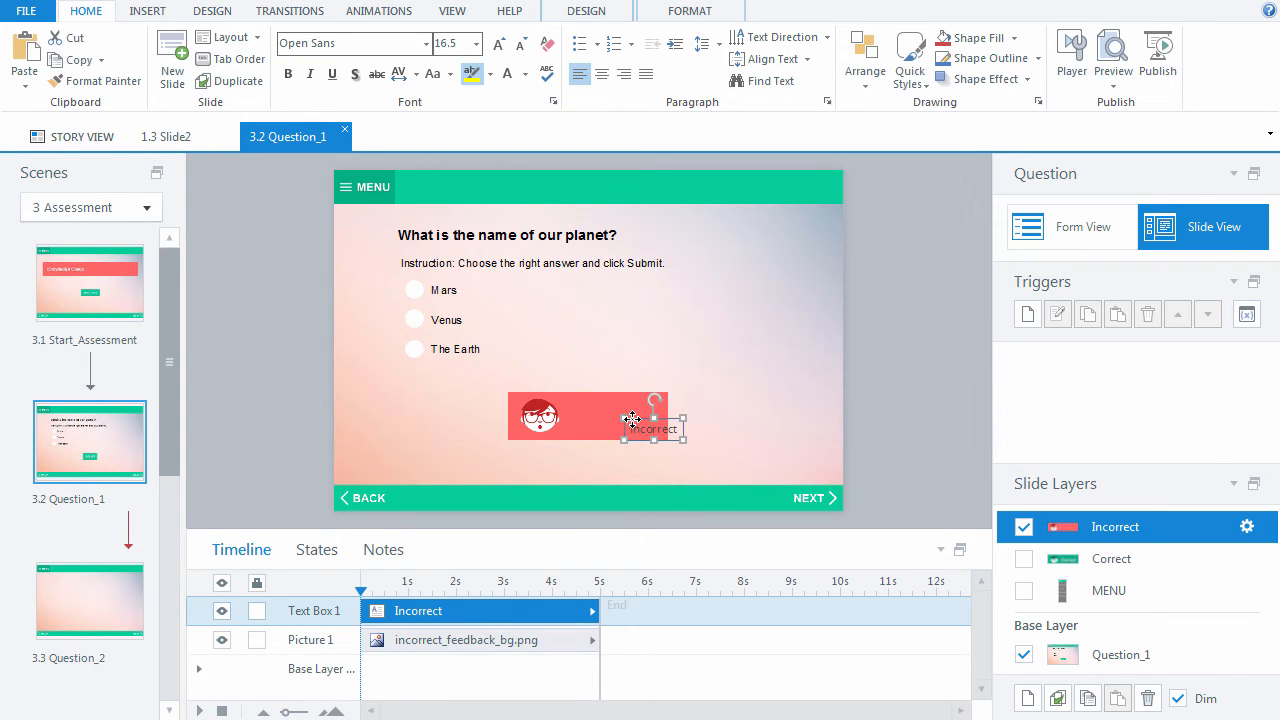
Format the "Incorrect" text as bold white Arial, size 30, and place it beside the face on the red feedback picture
click(404, 45)
text(Arial)
key(Tab)
text(3)
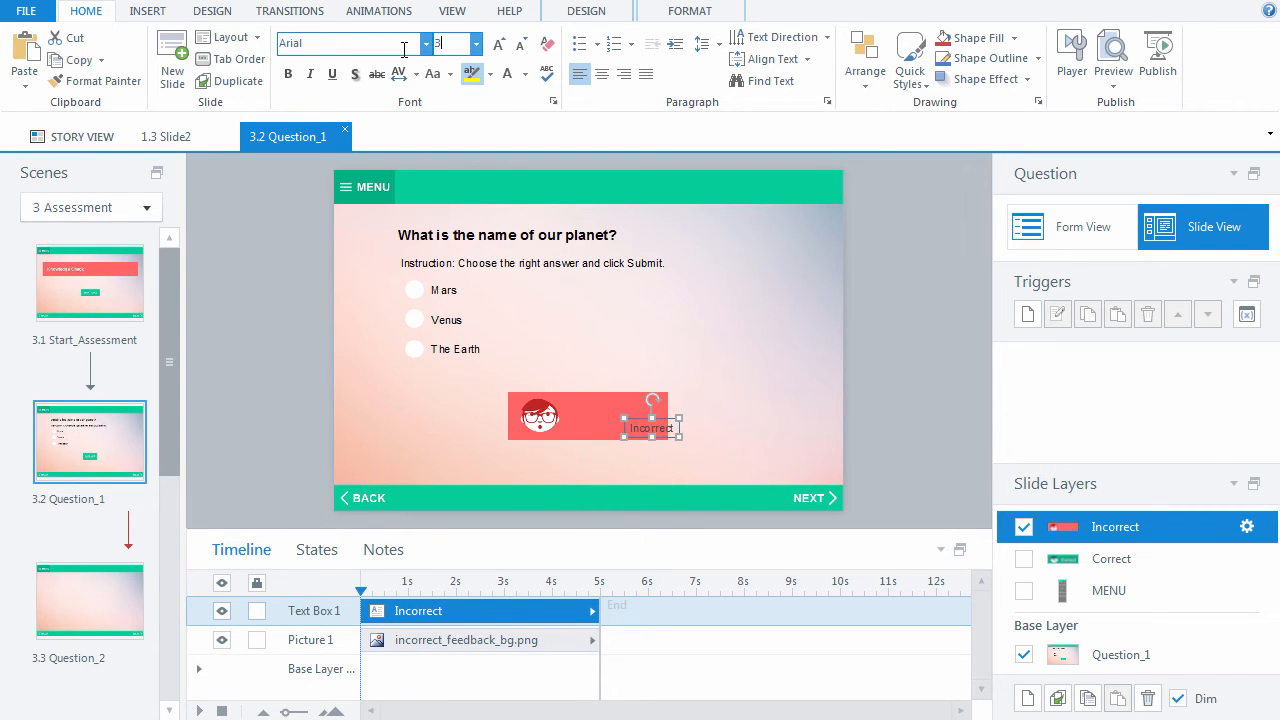
text(0)
key(Return)
key(ctrl+b)
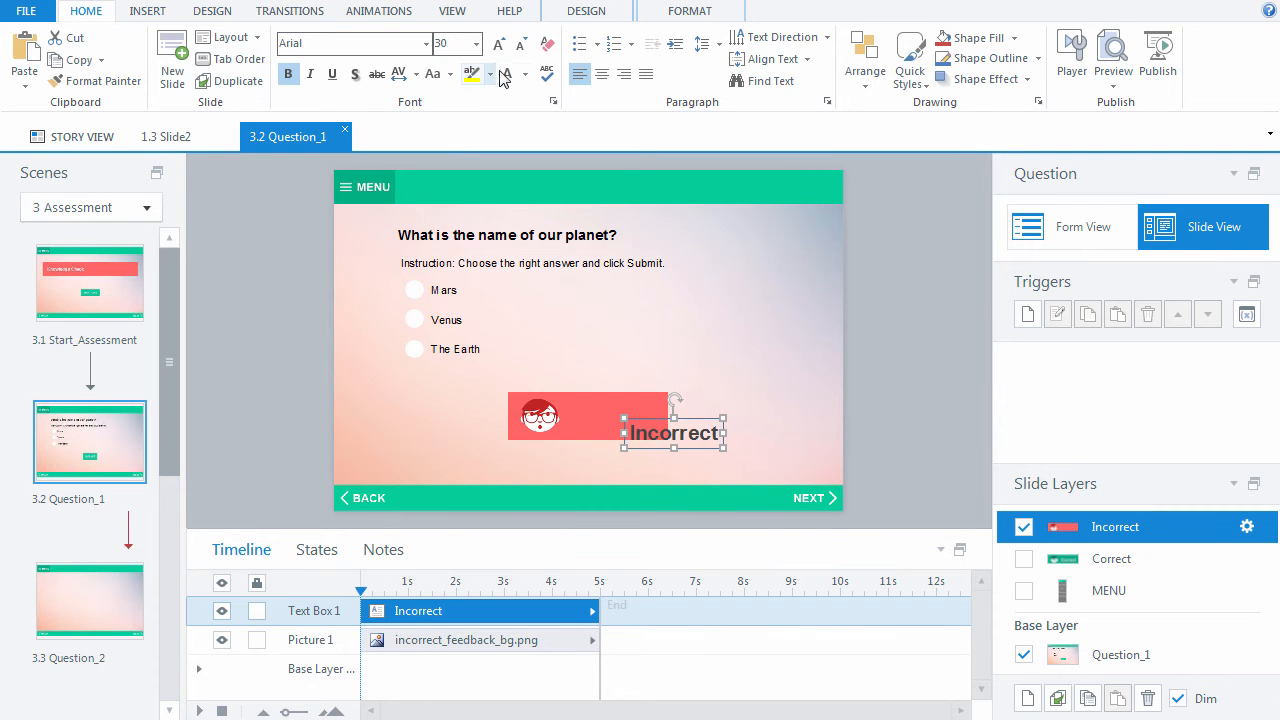
drag(652, 417, 597, 402)
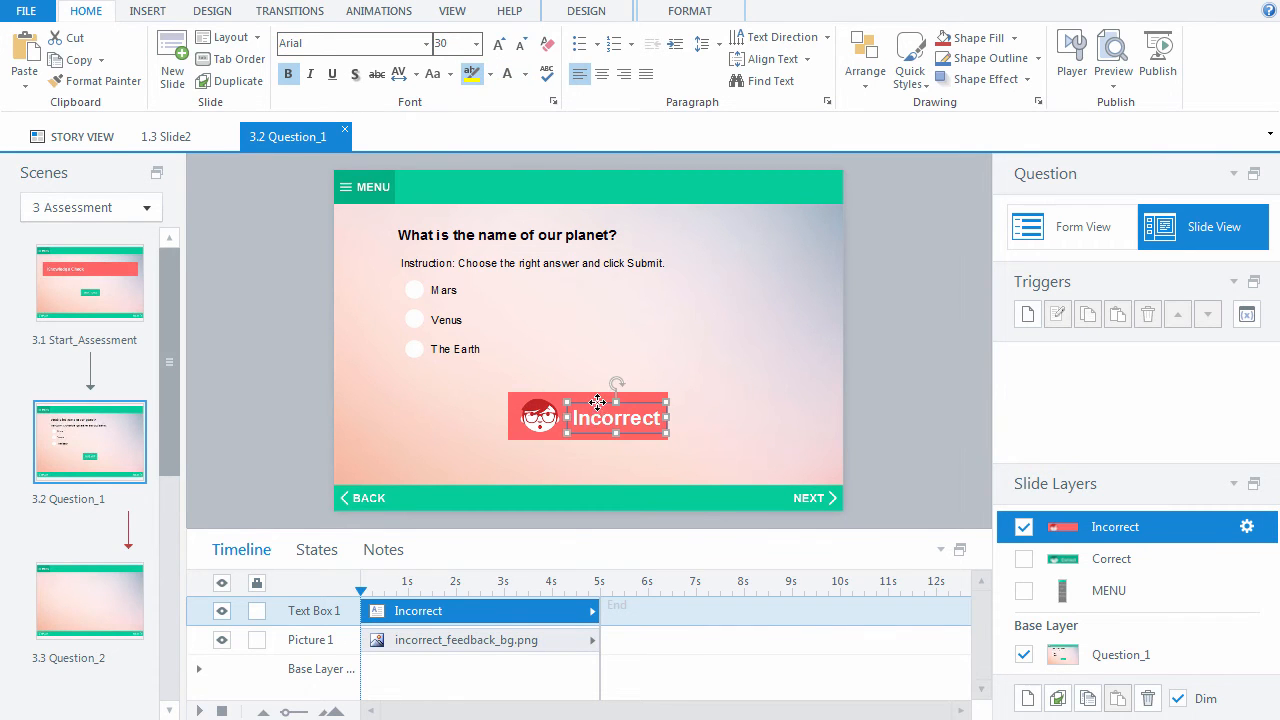
Return to the Question_1 base layer, preview the slide and submit the answer Mars to test the incorrect feedback
click(1100, 645)
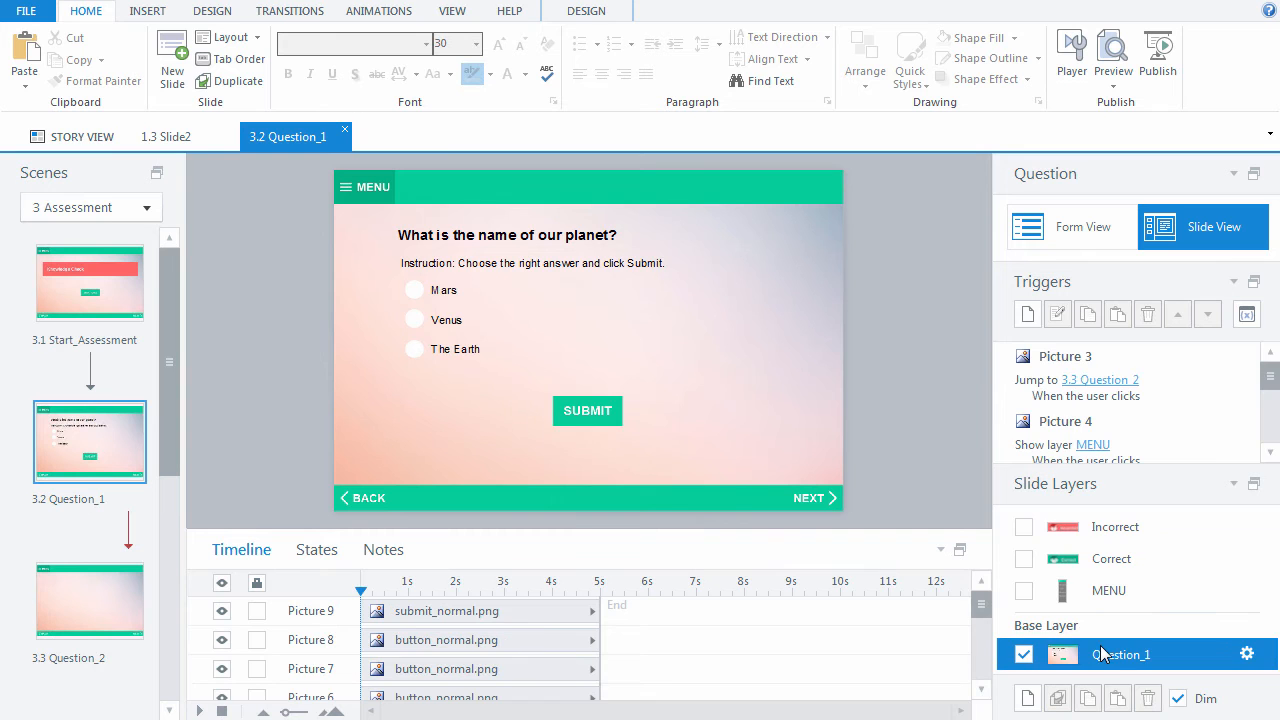
click(1104, 102)
click(1113, 110)
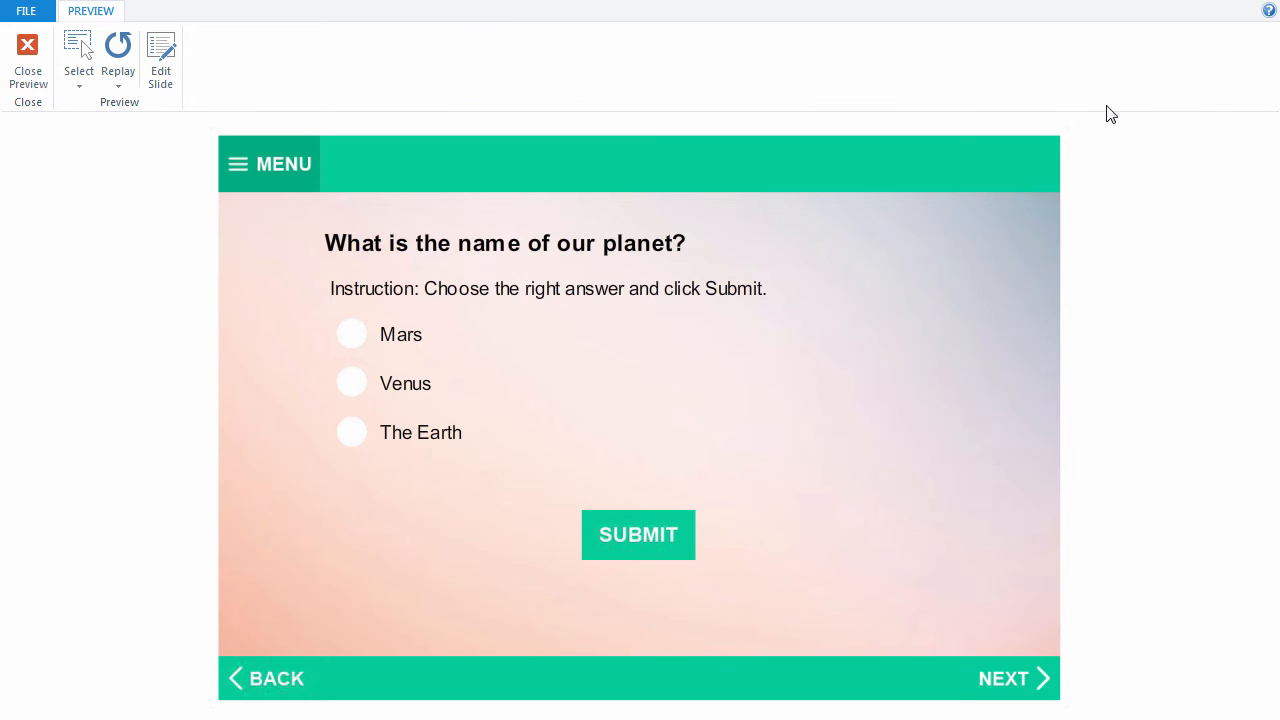
click(352, 337)
click(614, 543)
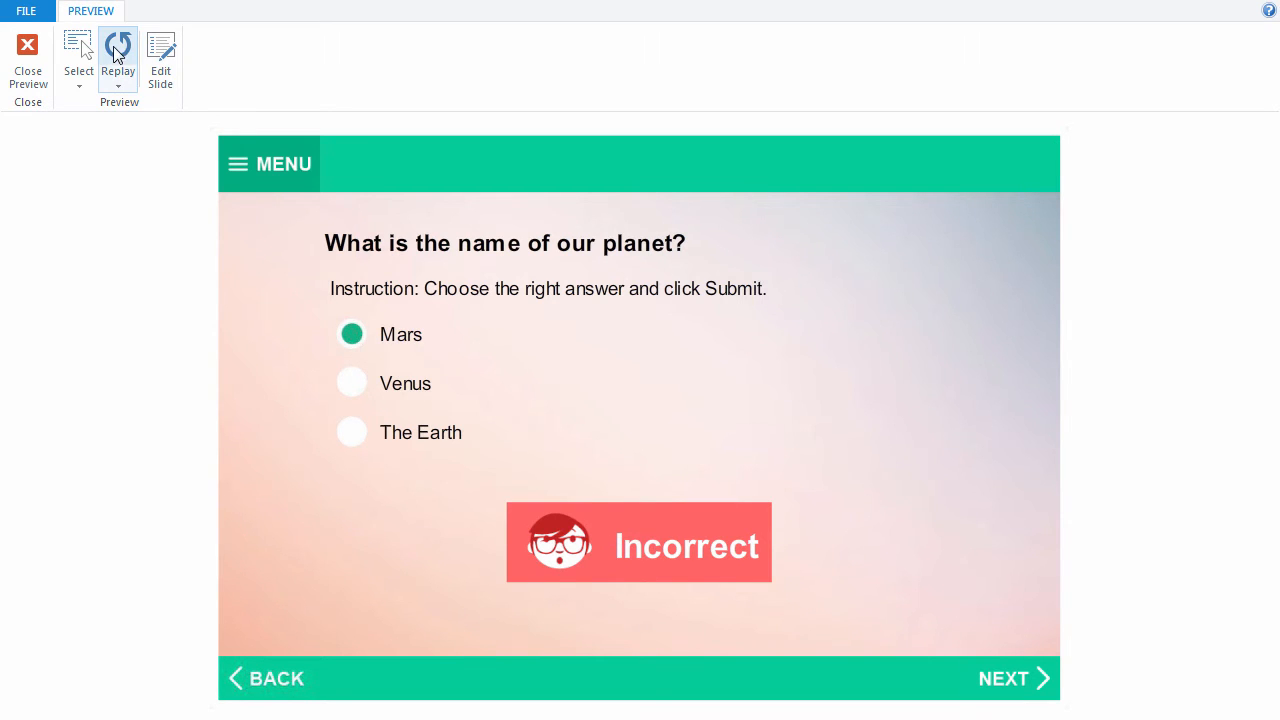
Replay the preview, submit The Earth to test the correct feedback, and close the preview
click(113, 45)
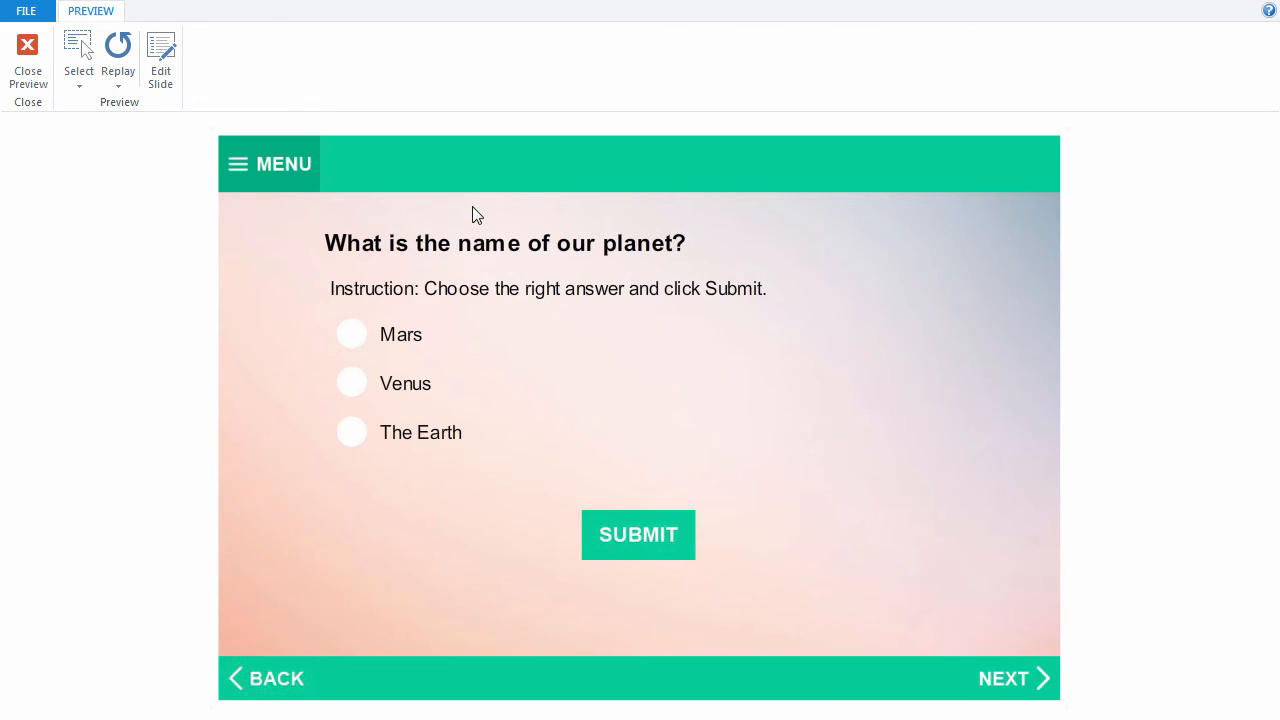
click(352, 432)
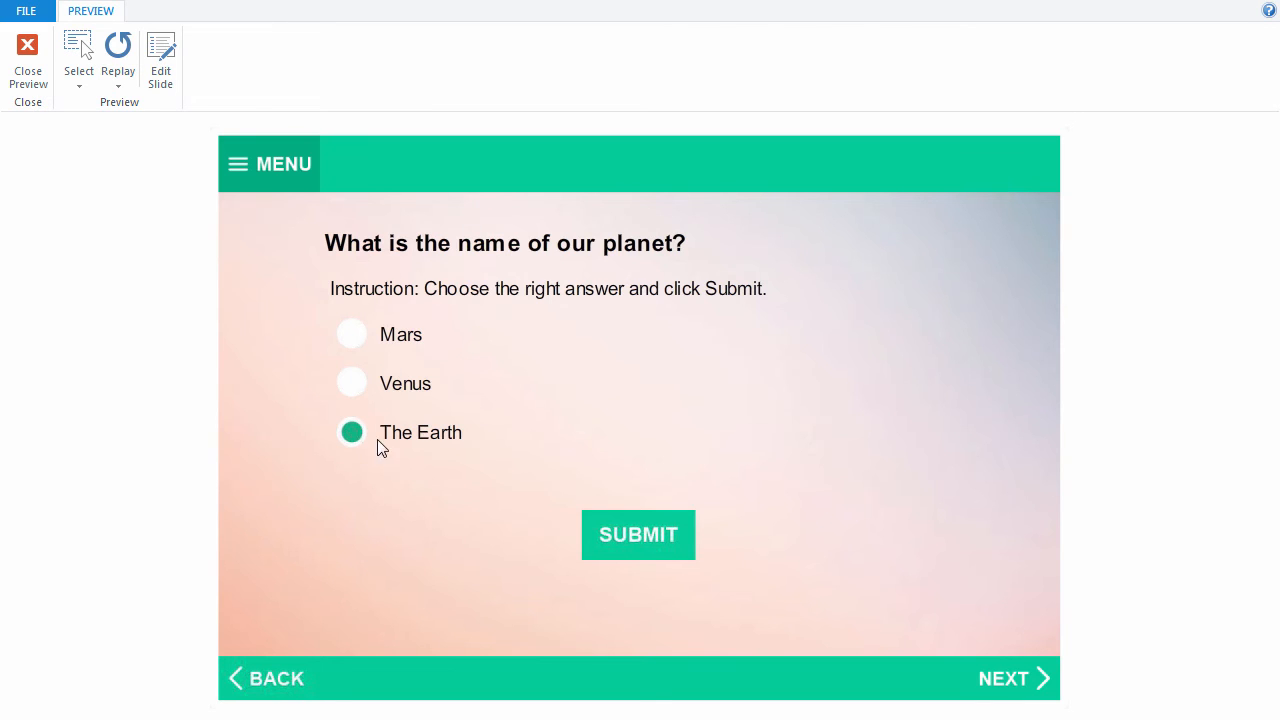
click(645, 535)
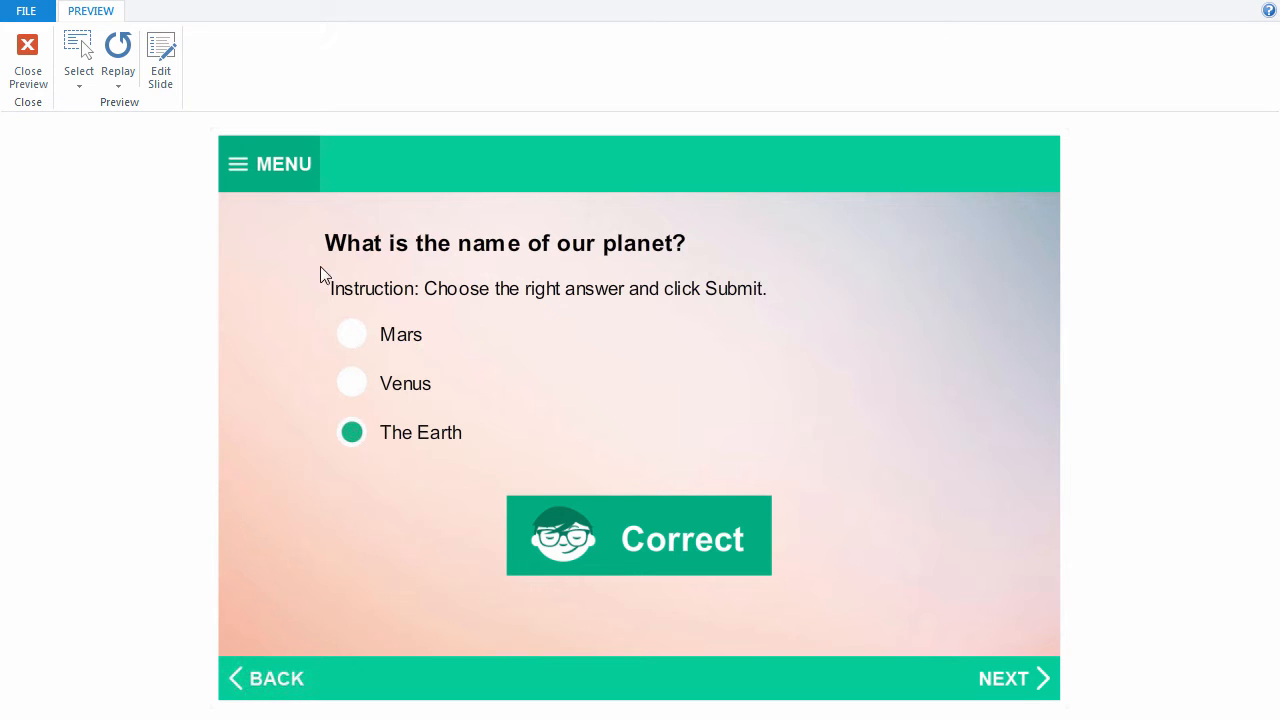
click(26, 52)
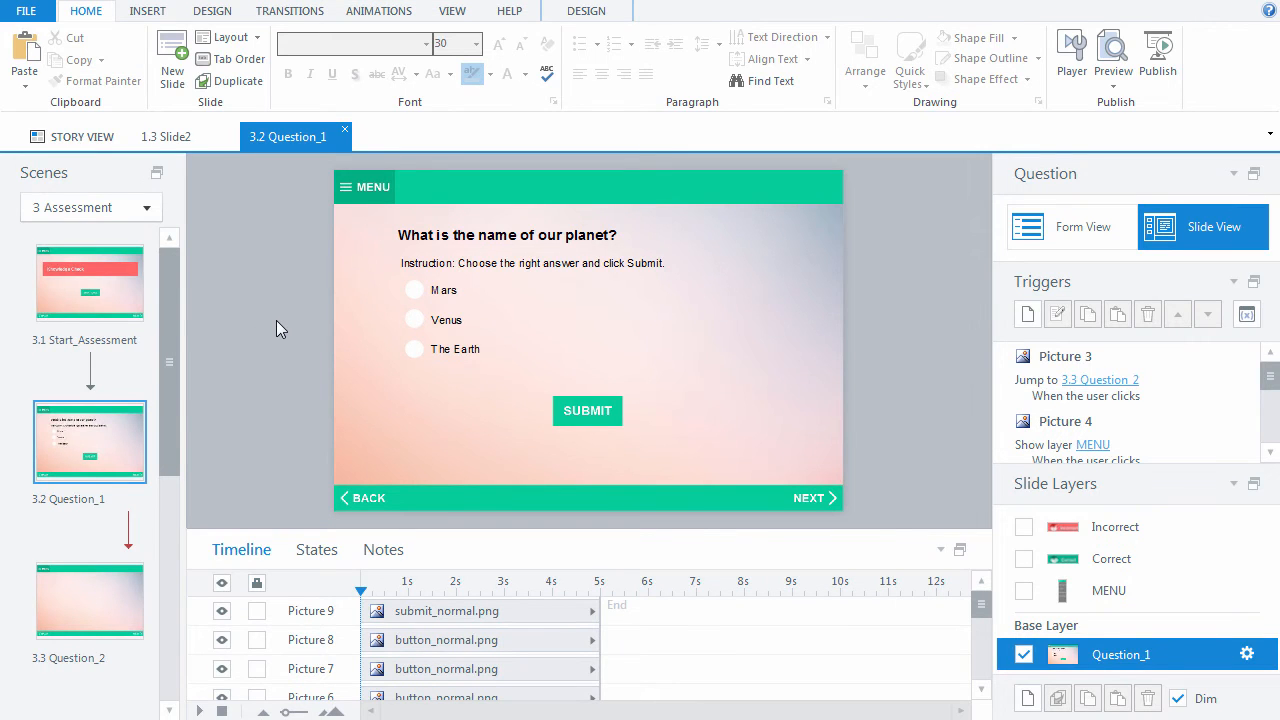
Copy the question, instruction, three answers with their radio buttons and the SUBMIT button from Question_1 onto slide 3.3 Question_2
click(474, 232)
shift+click(474, 261)
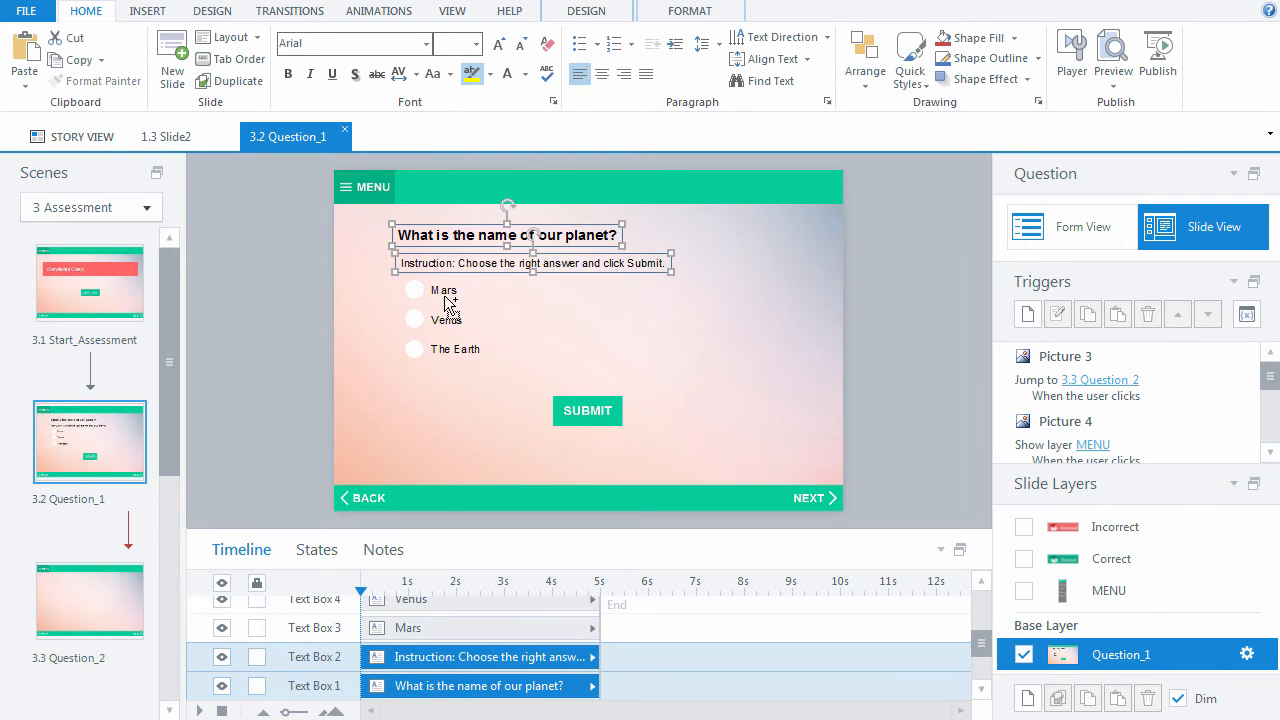
shift+click(446, 291)
shift+click(448, 320)
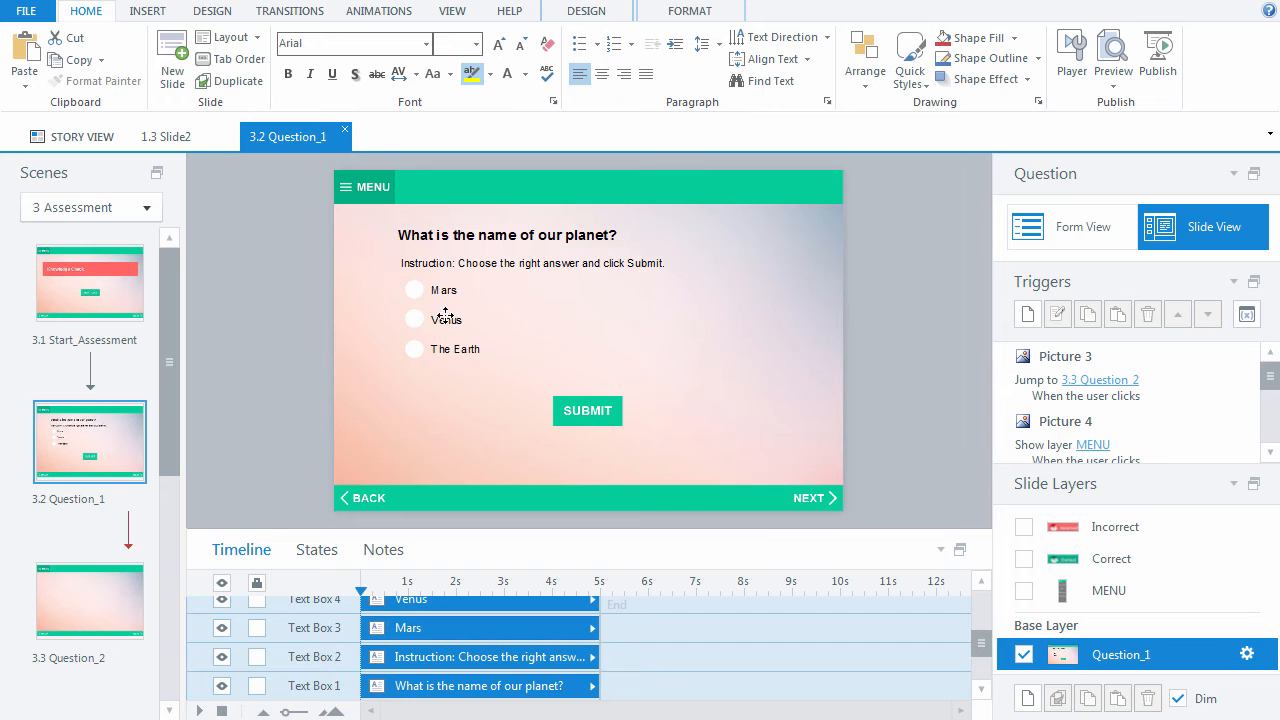
shift+click(453, 347)
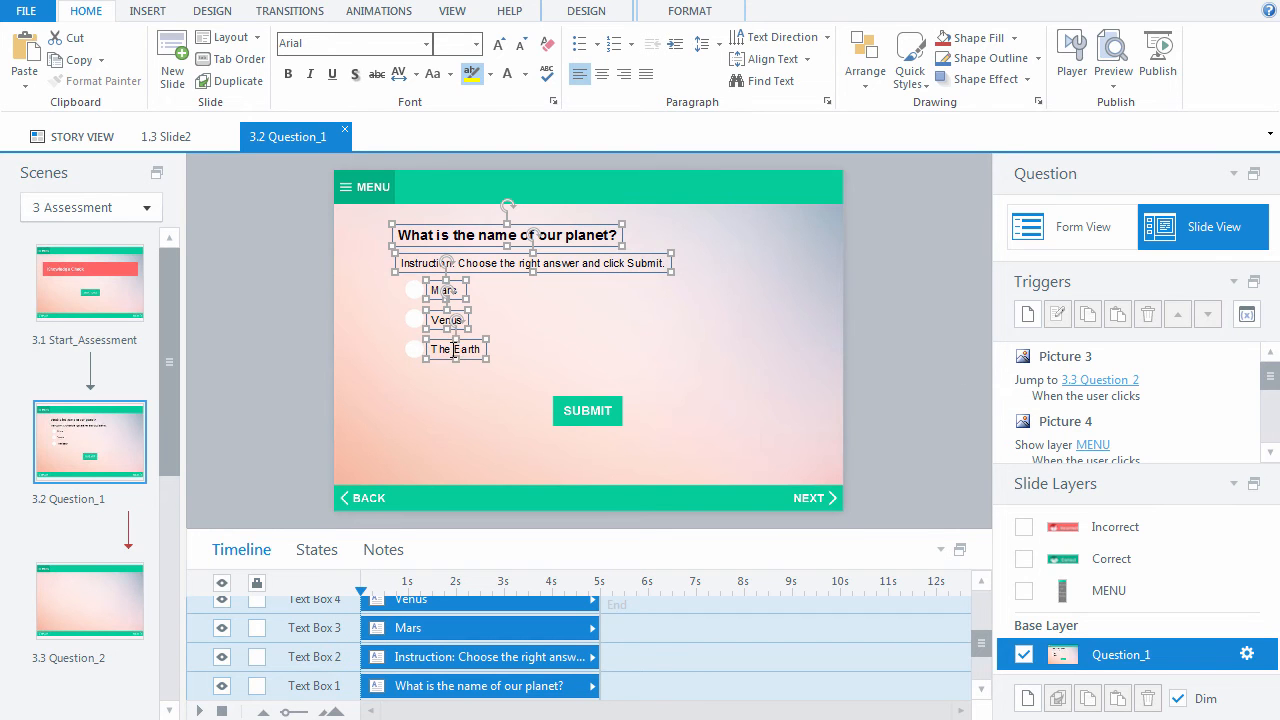
shift+click(412, 290)
shift+click(414, 319)
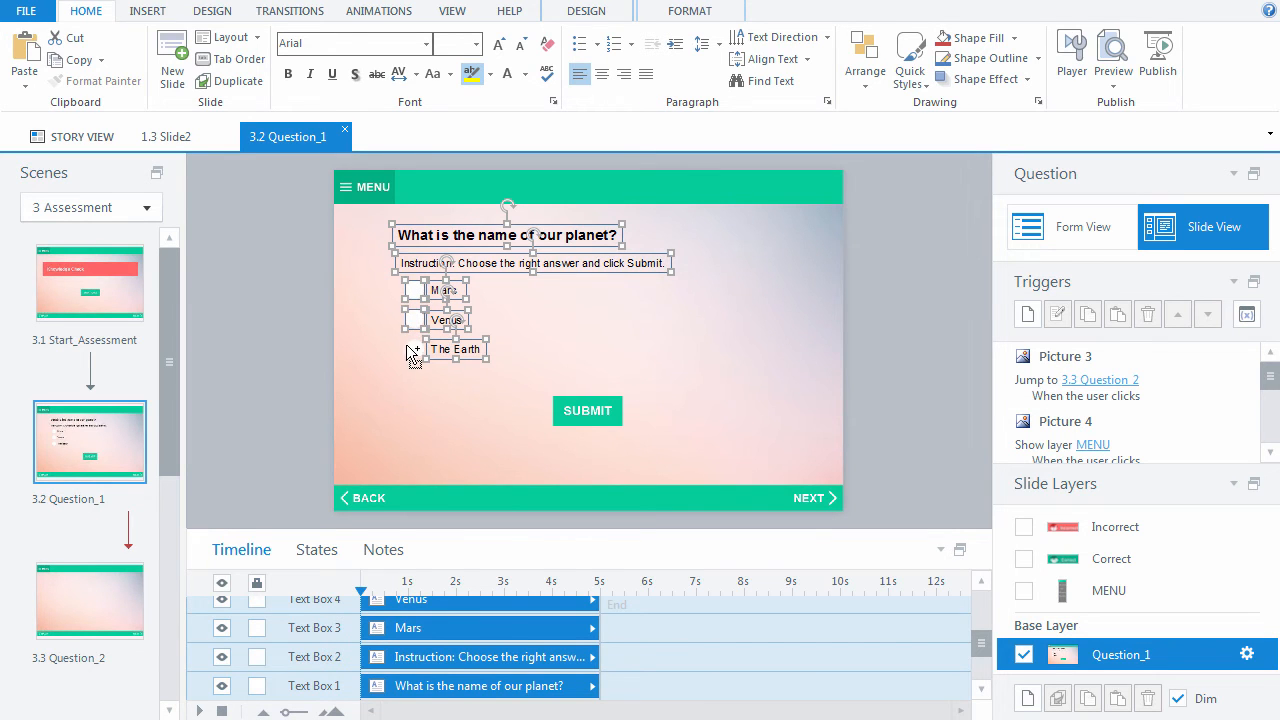
shift+click(409, 347)
shift+click(567, 418)
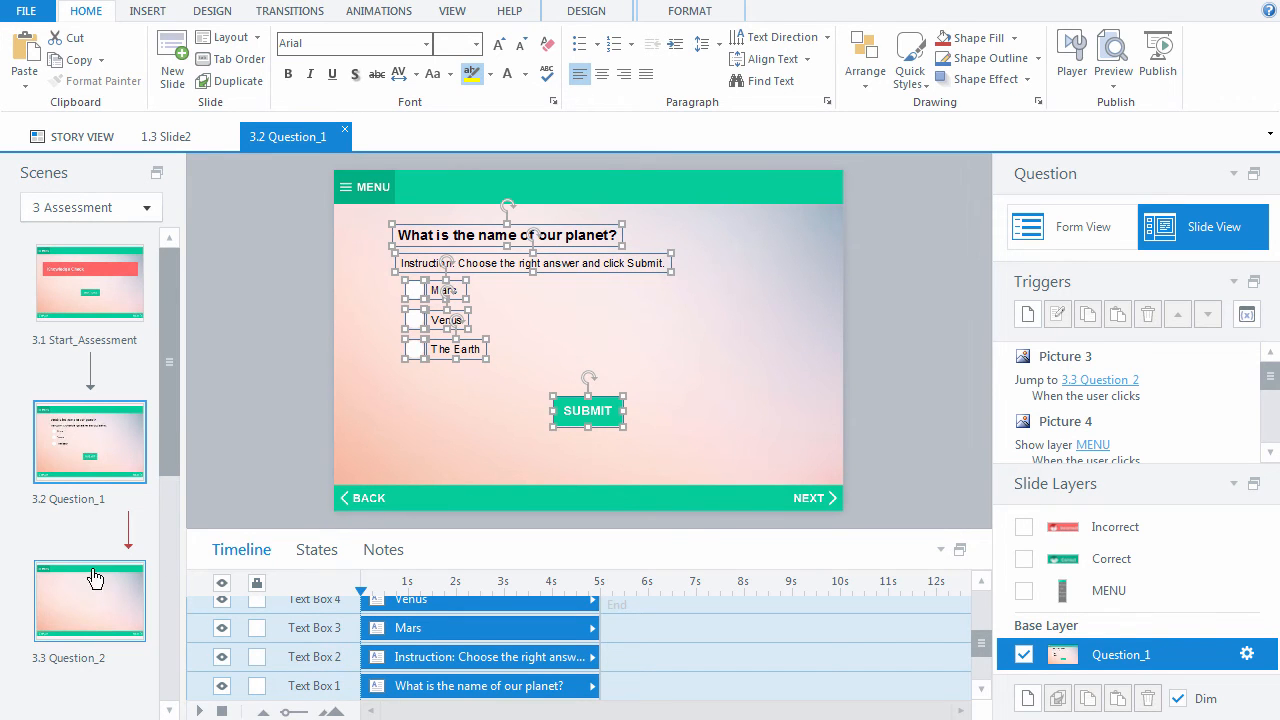
click(80, 600)
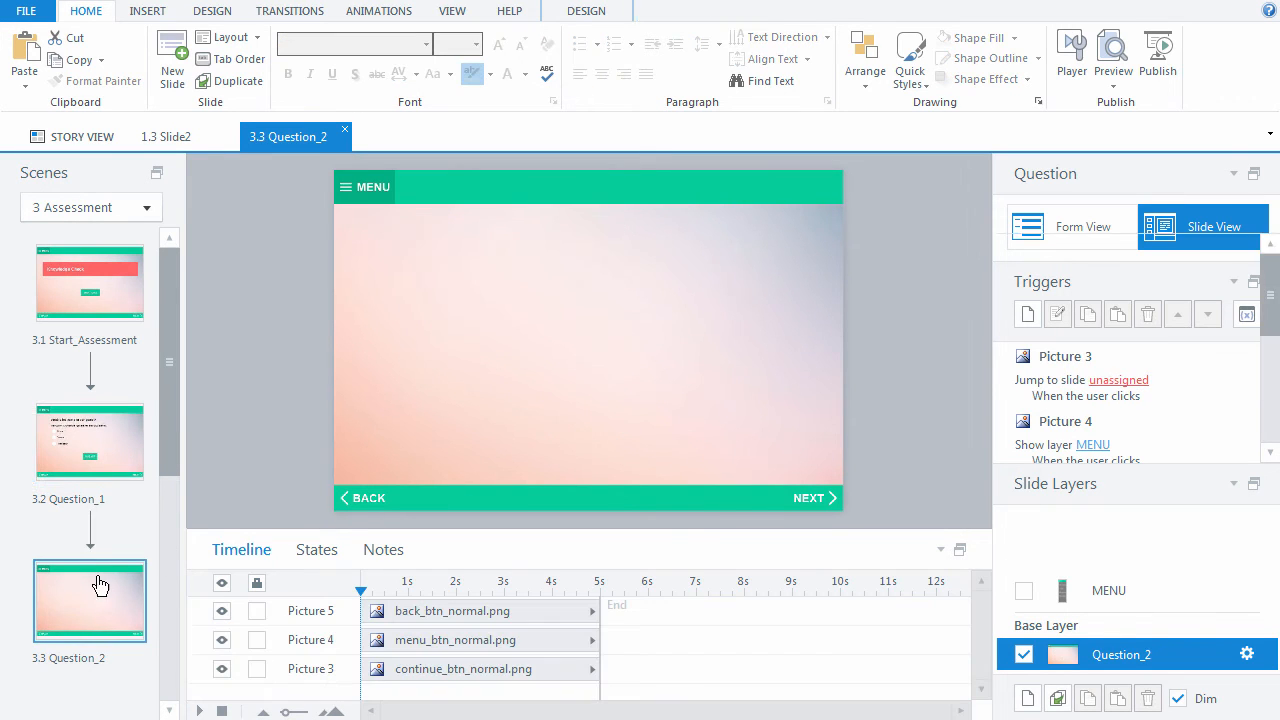
key(ctrl+v)
click(272, 393)
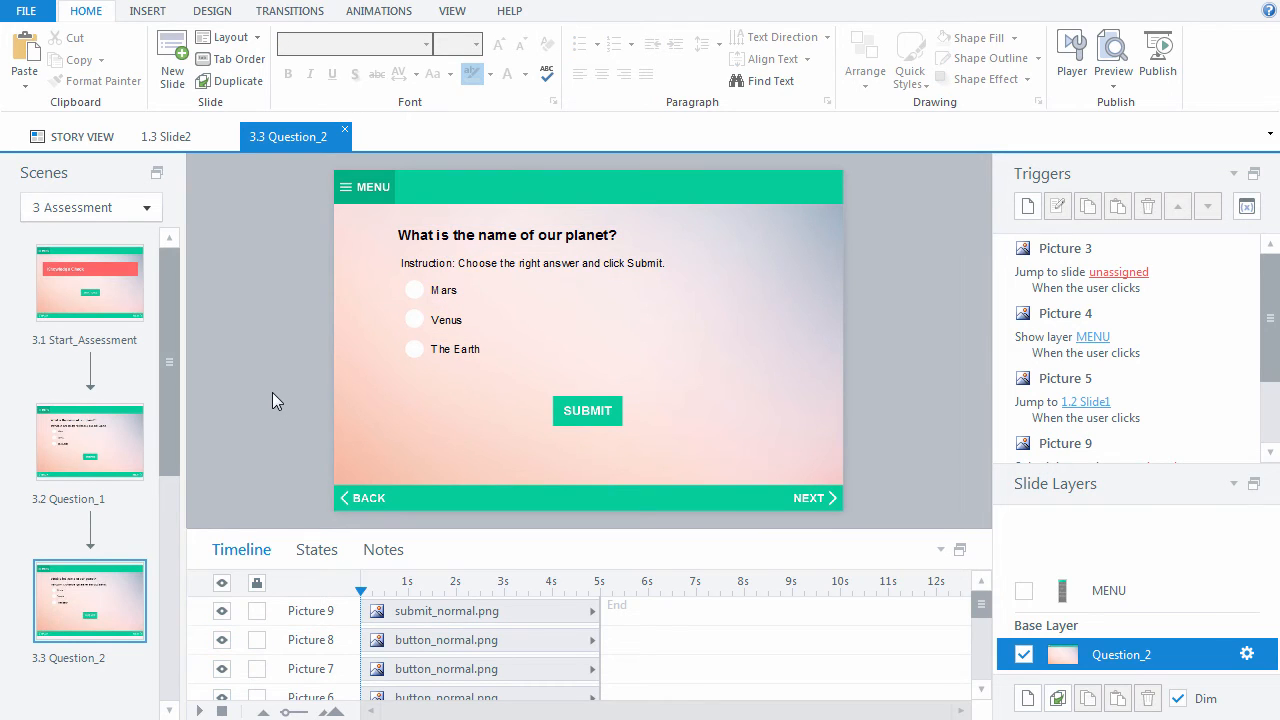
Change the question text on Question_2 to "Which planets are uninhabited?"
click(469, 234)
drag(398, 236, 563, 236)
text(Wh)
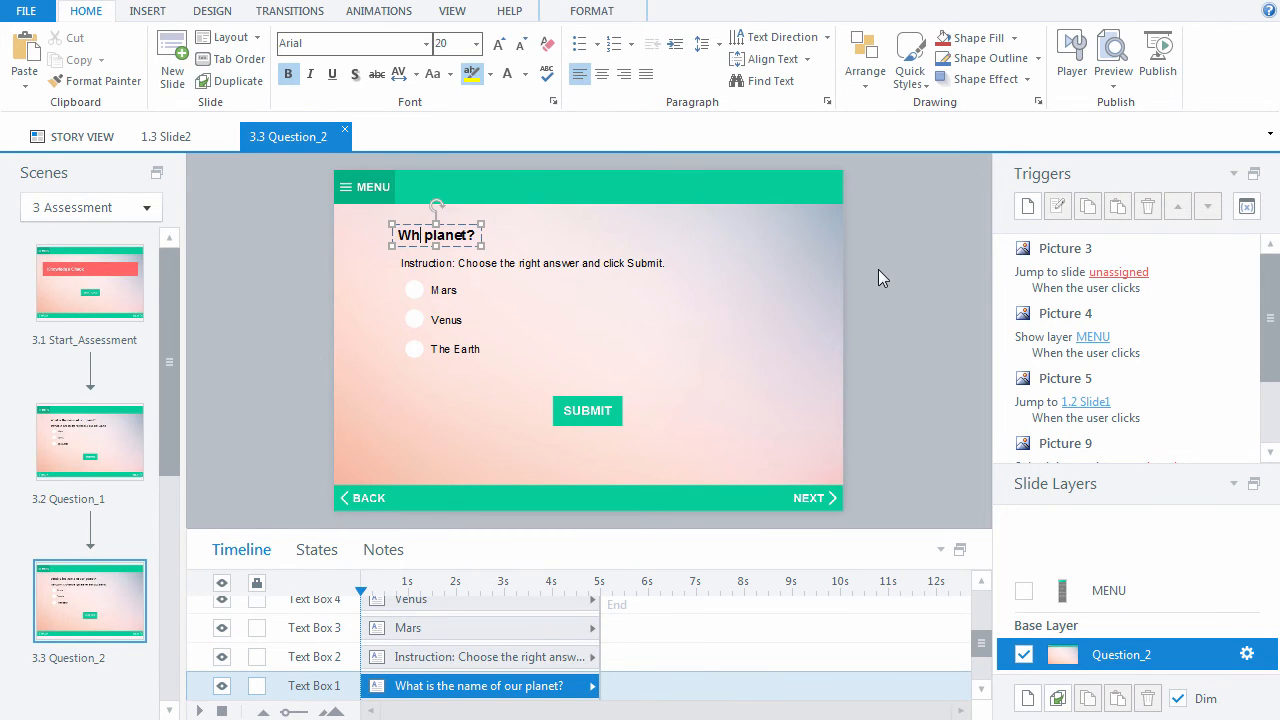
text(ich)
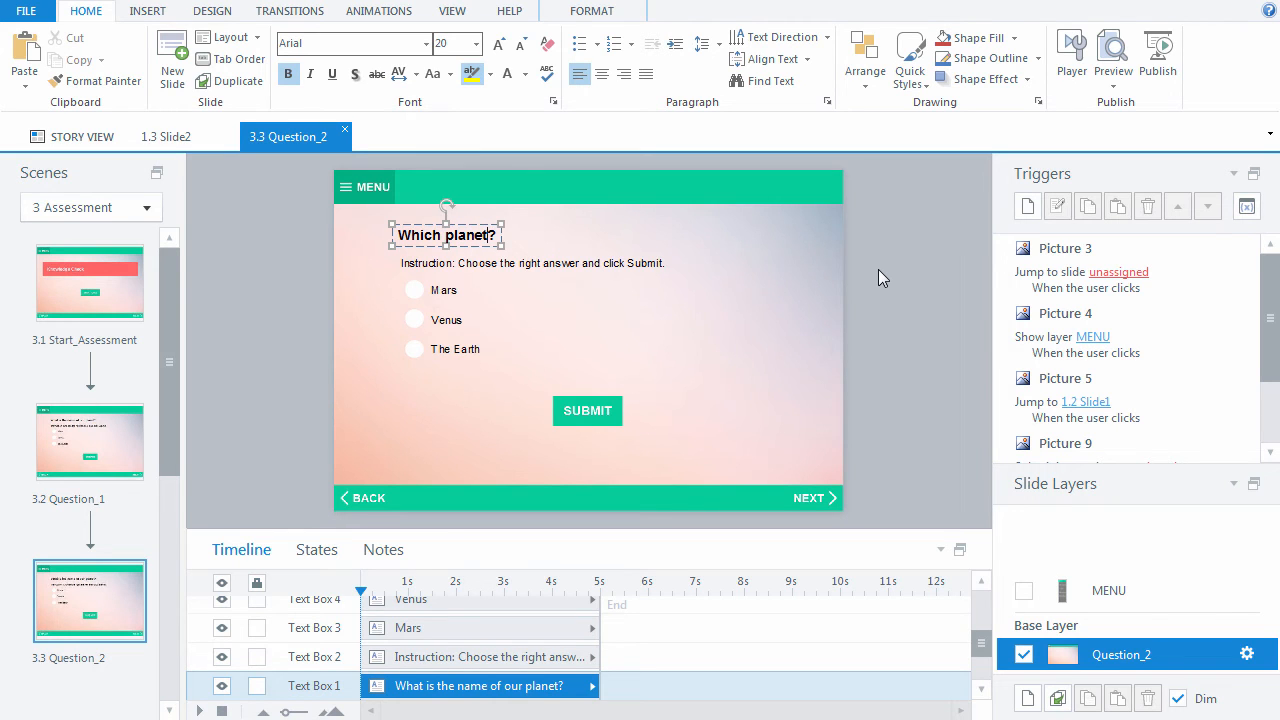
key(End)
key(Left)
text(s are u)
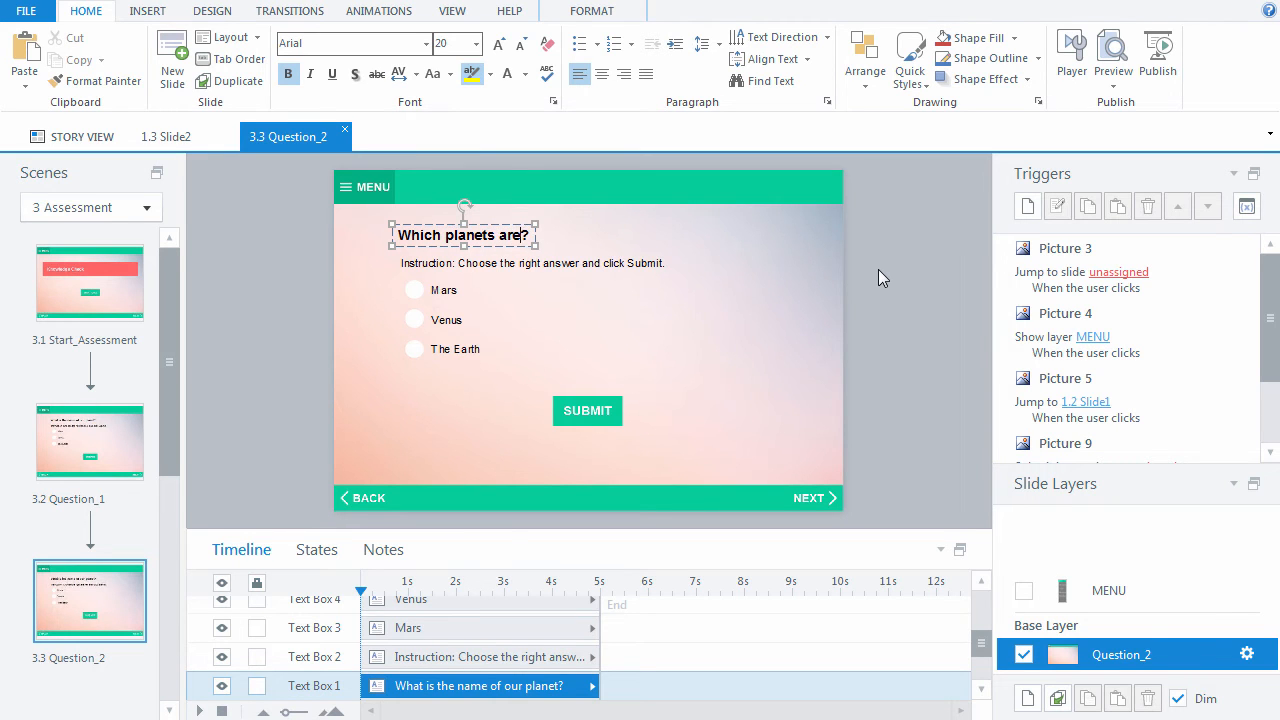
text(nin)
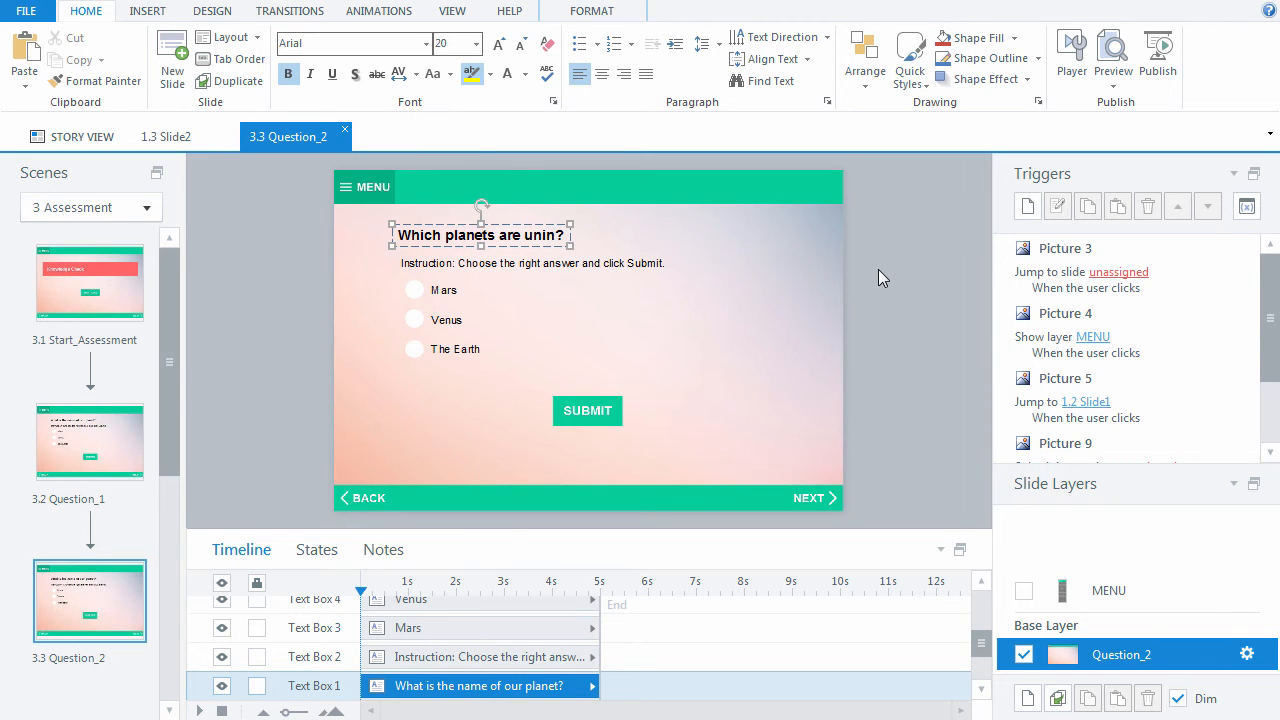
text(habited)
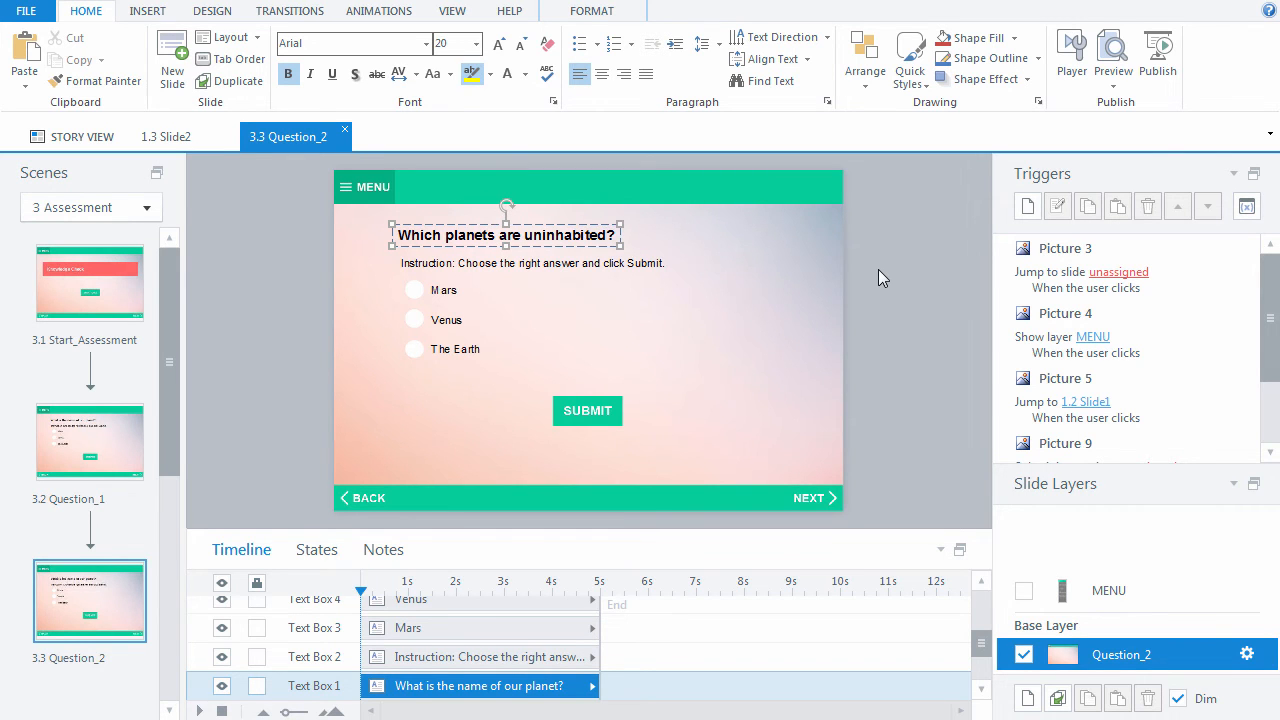
click(878, 269)
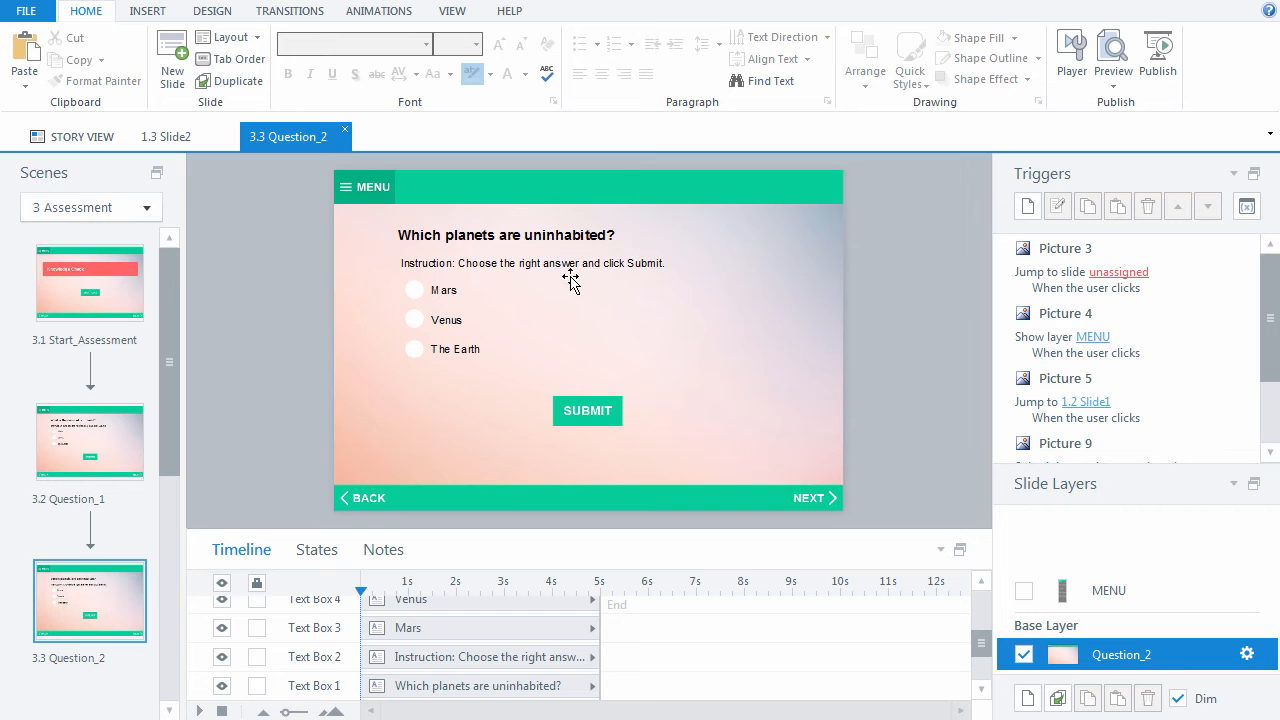
Change the instruction on Question_2 to "Instruction: Choose the all right answers and click Submit."
click(501, 261)
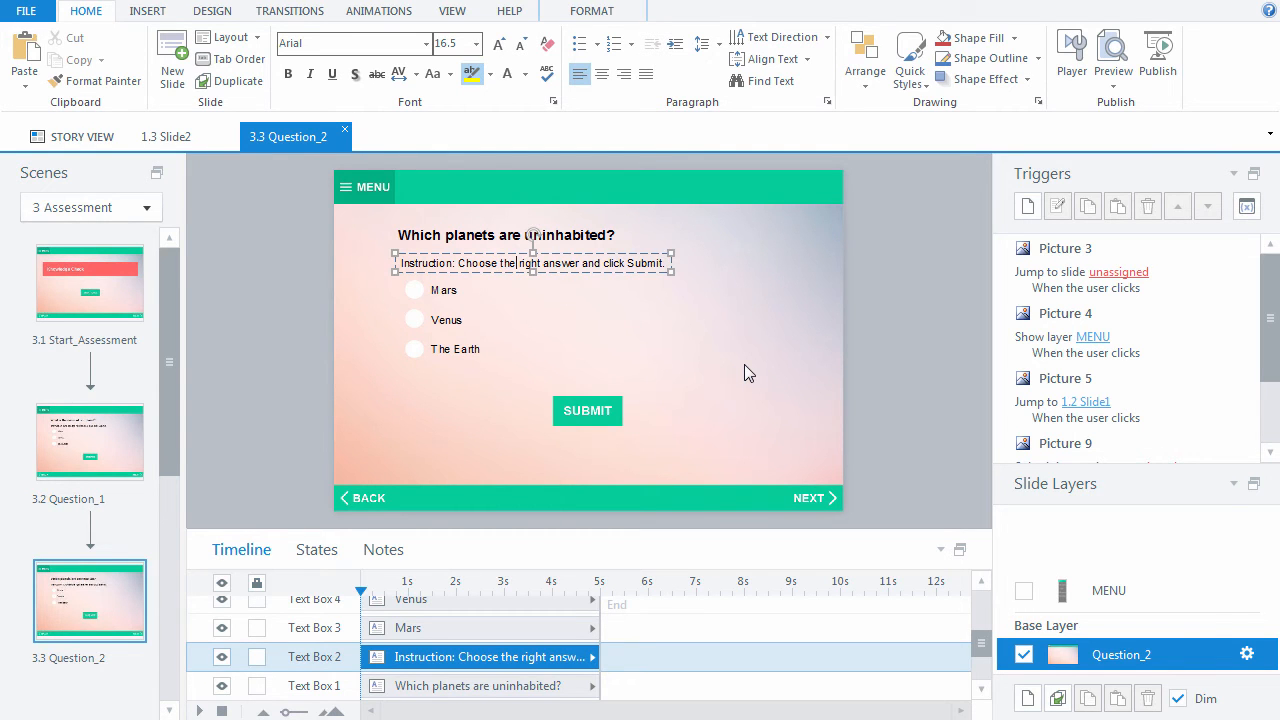
text(all )
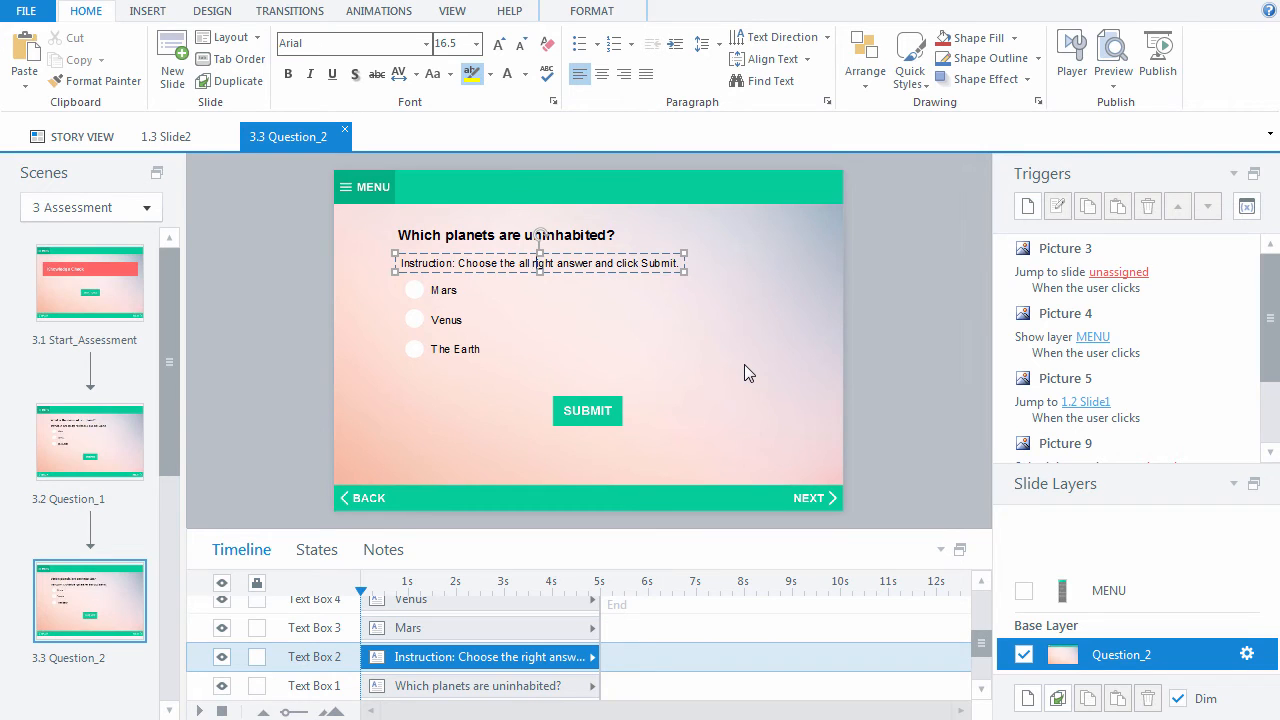
text(s)
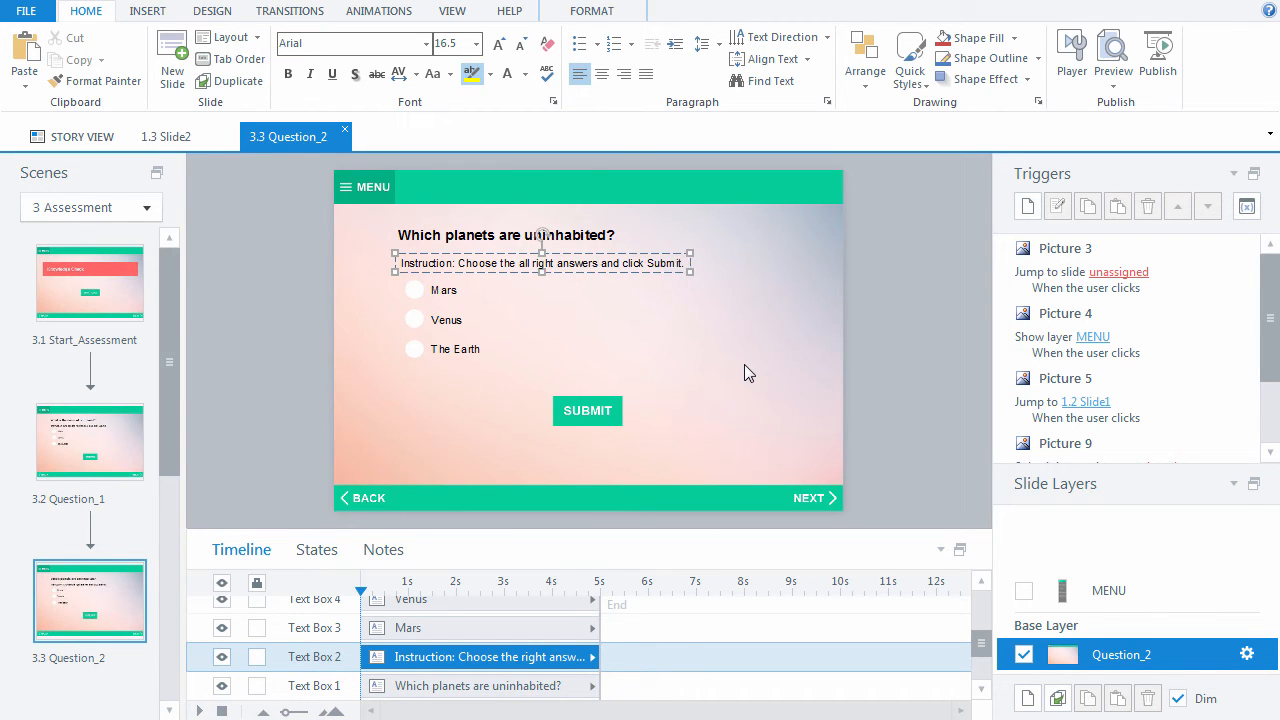
click(874, 335)
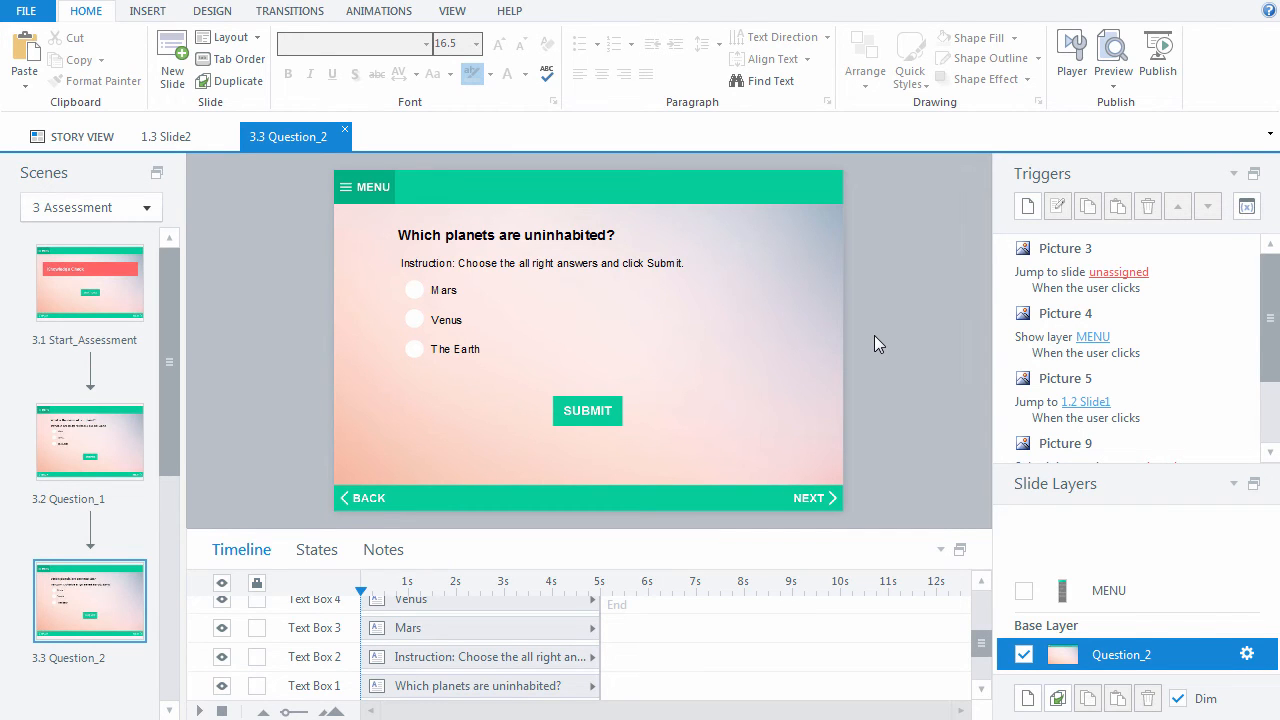
Convert the Question_2 slide to a Pick Many freeform question
click(157, 12)
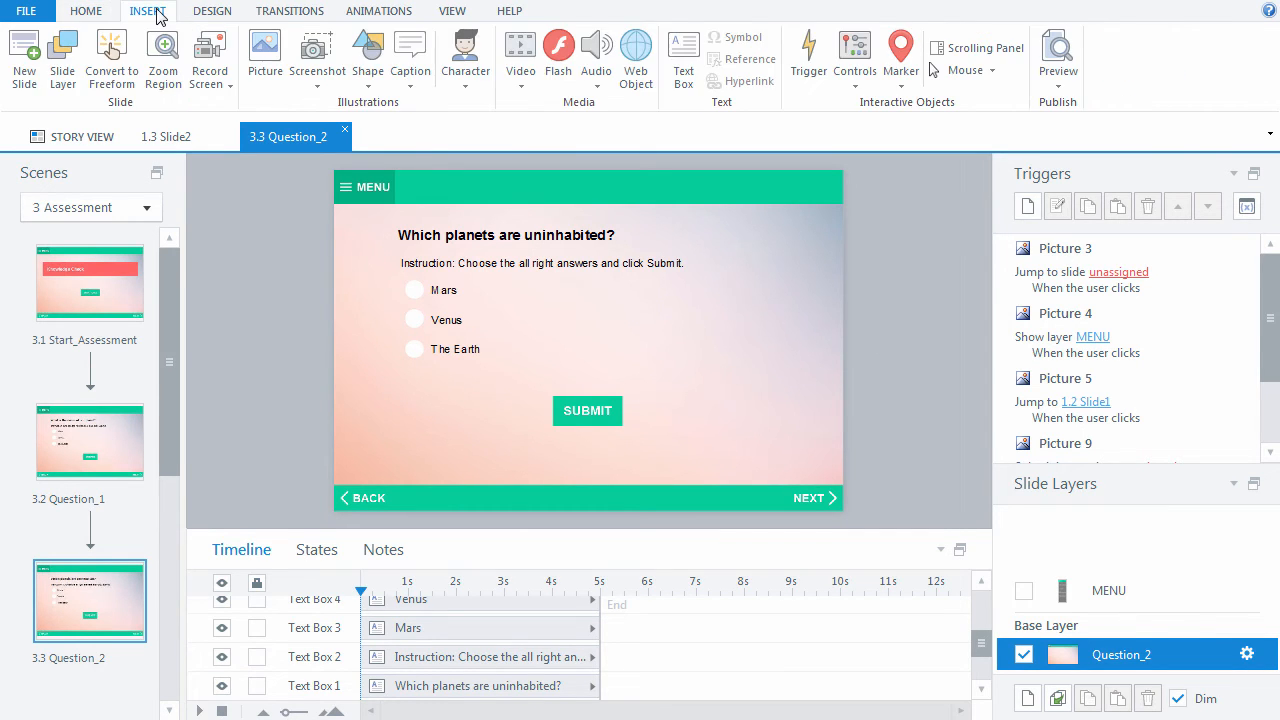
click(112, 60)
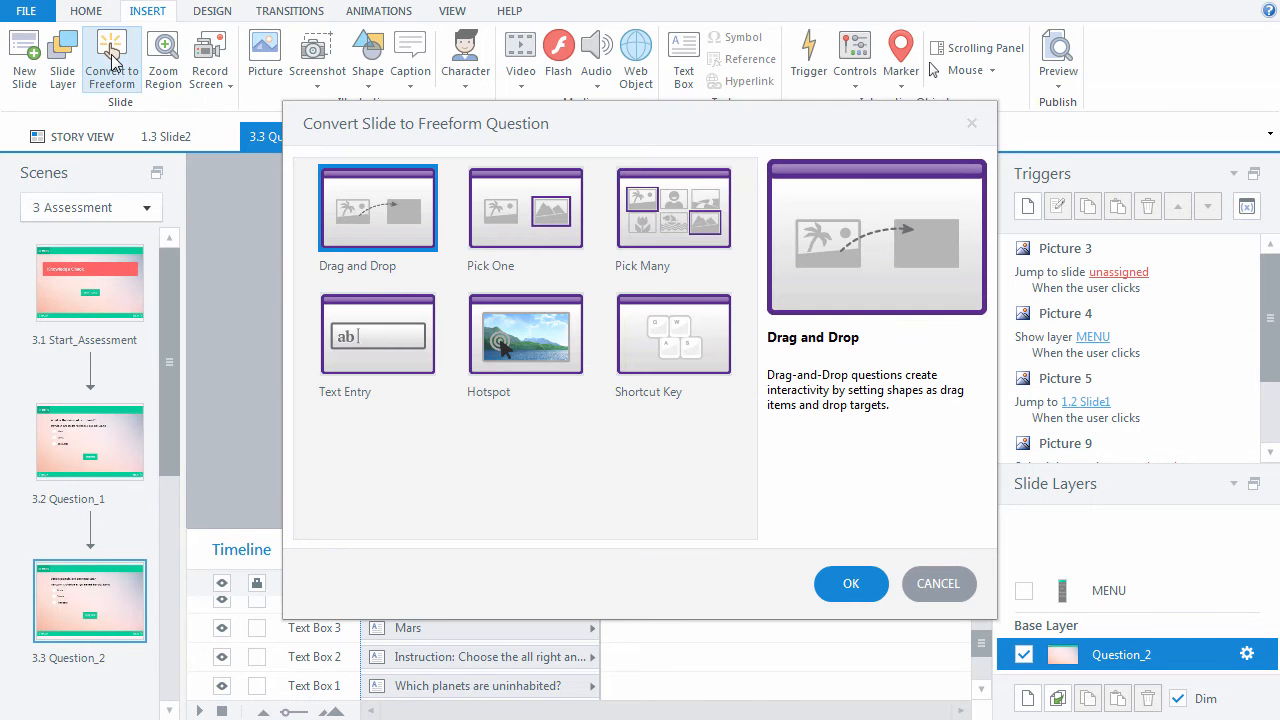
click(648, 222)
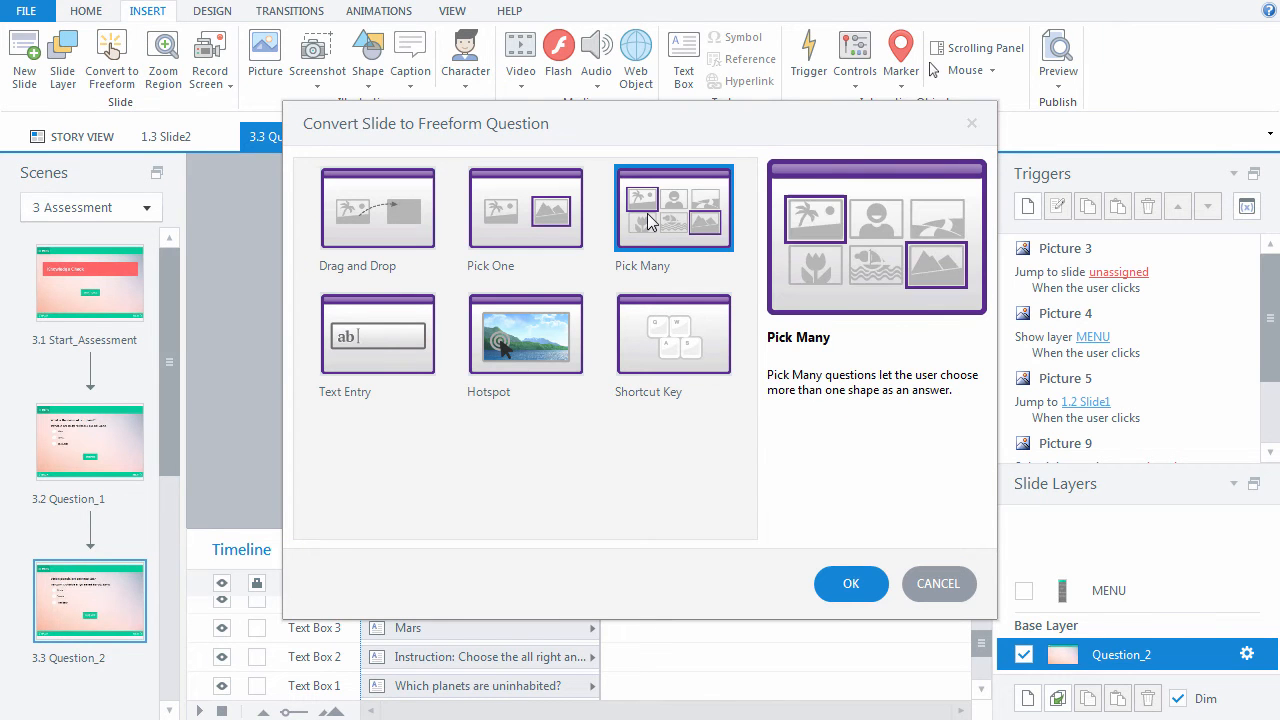
click(845, 584)
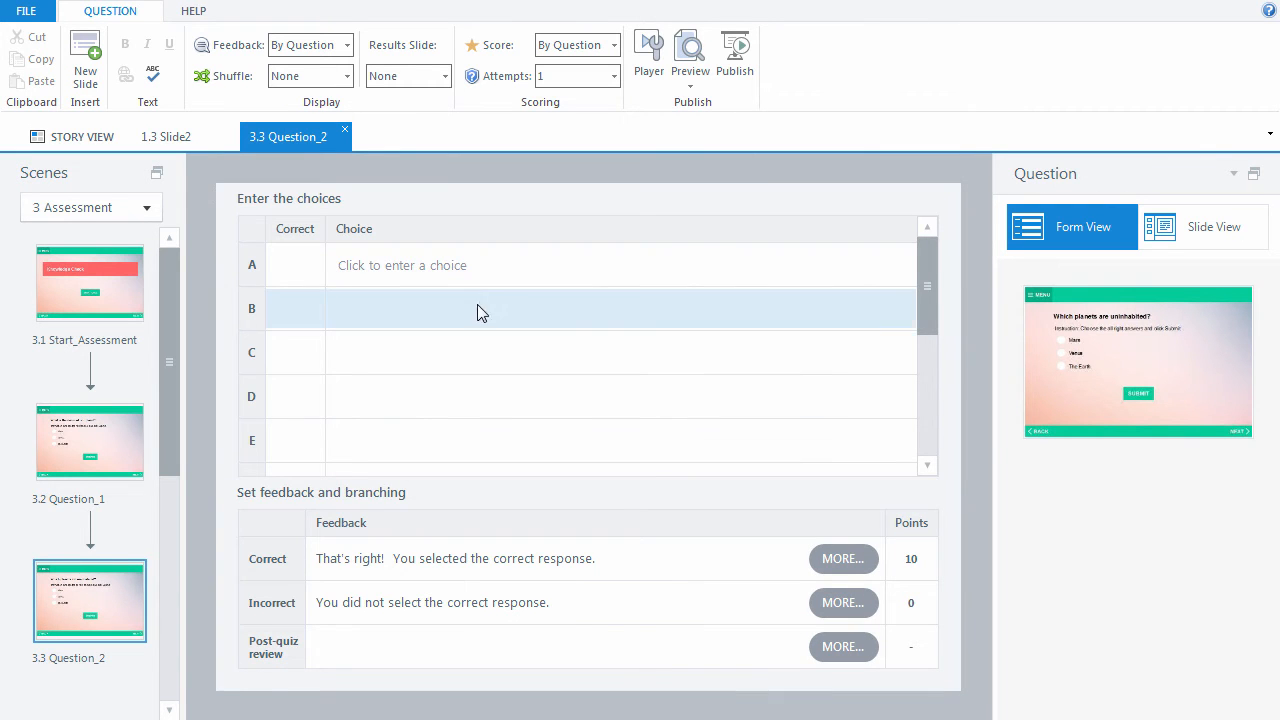
Assign the answer button images Picture 6, Picture 7 and Picture 8 as choices A, B and C
click(481, 271)
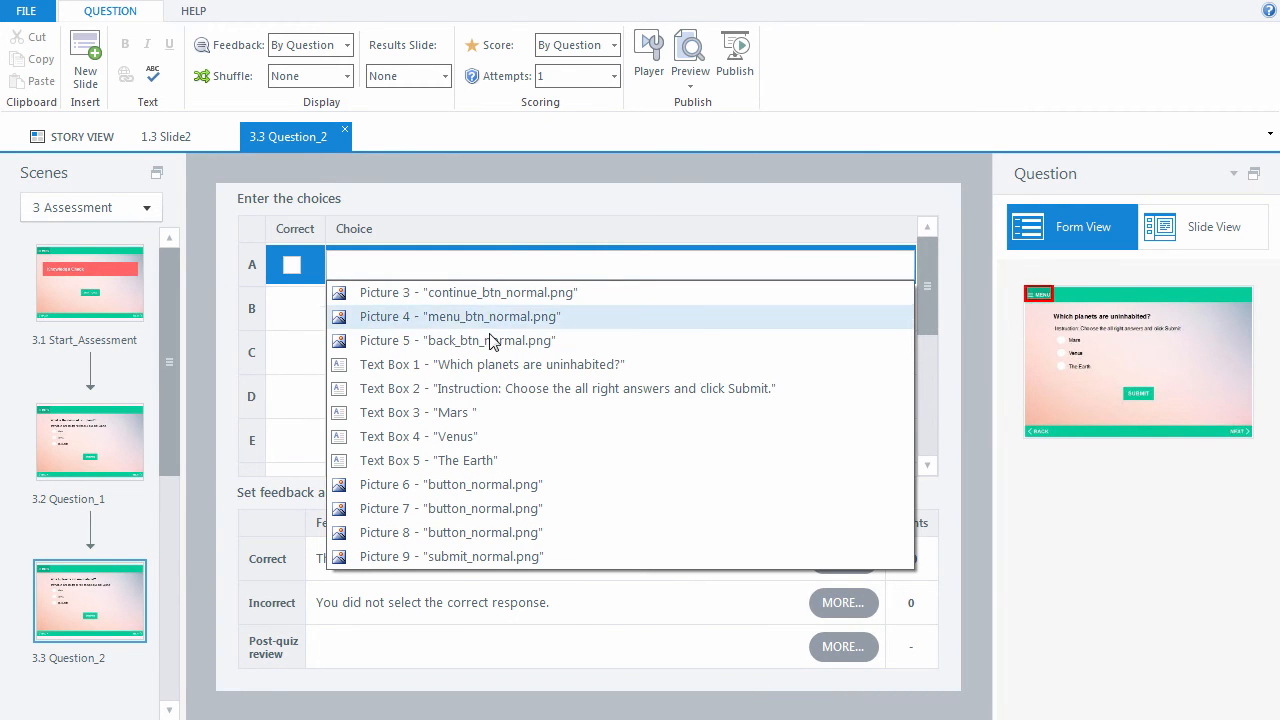
click(503, 484)
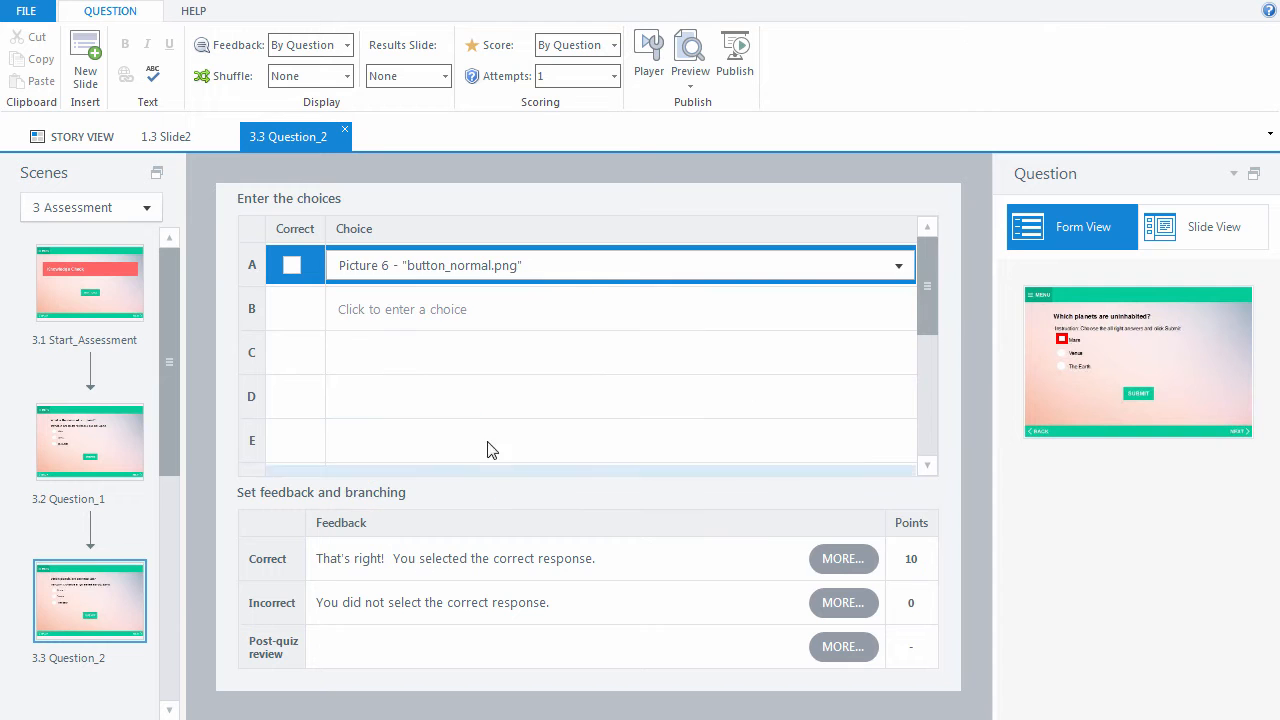
click(448, 300)
click(490, 537)
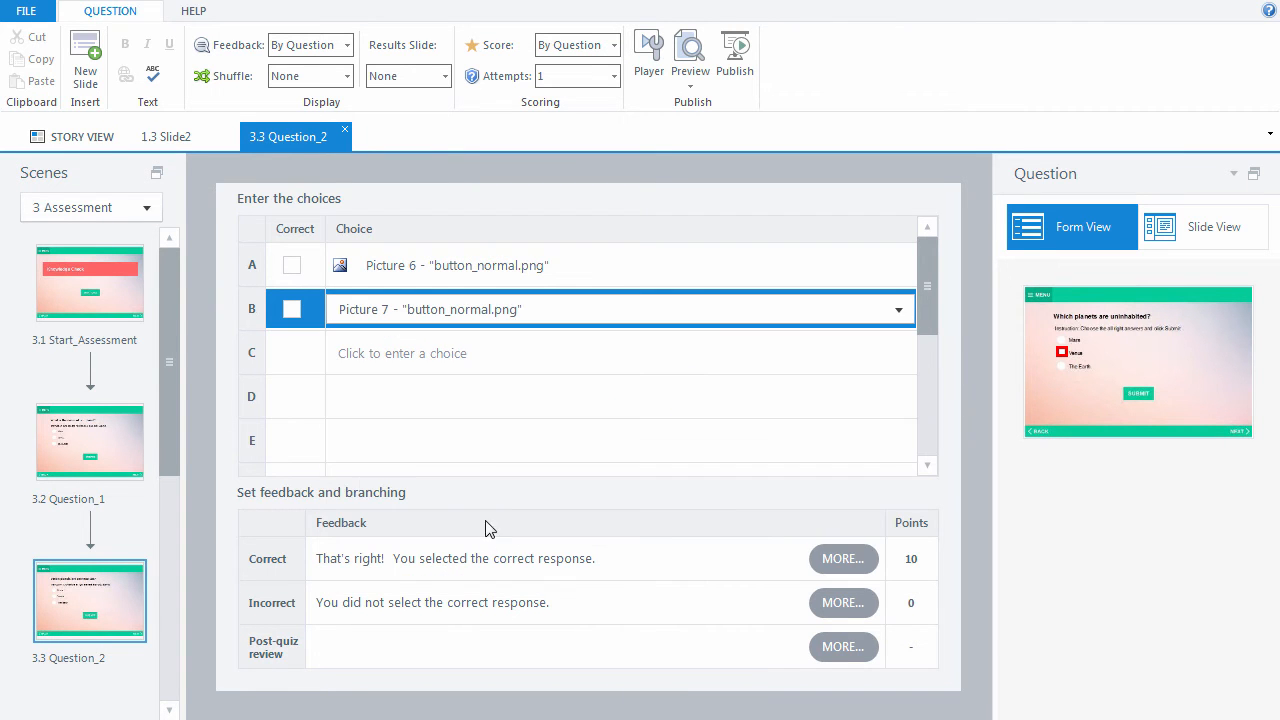
click(445, 352)
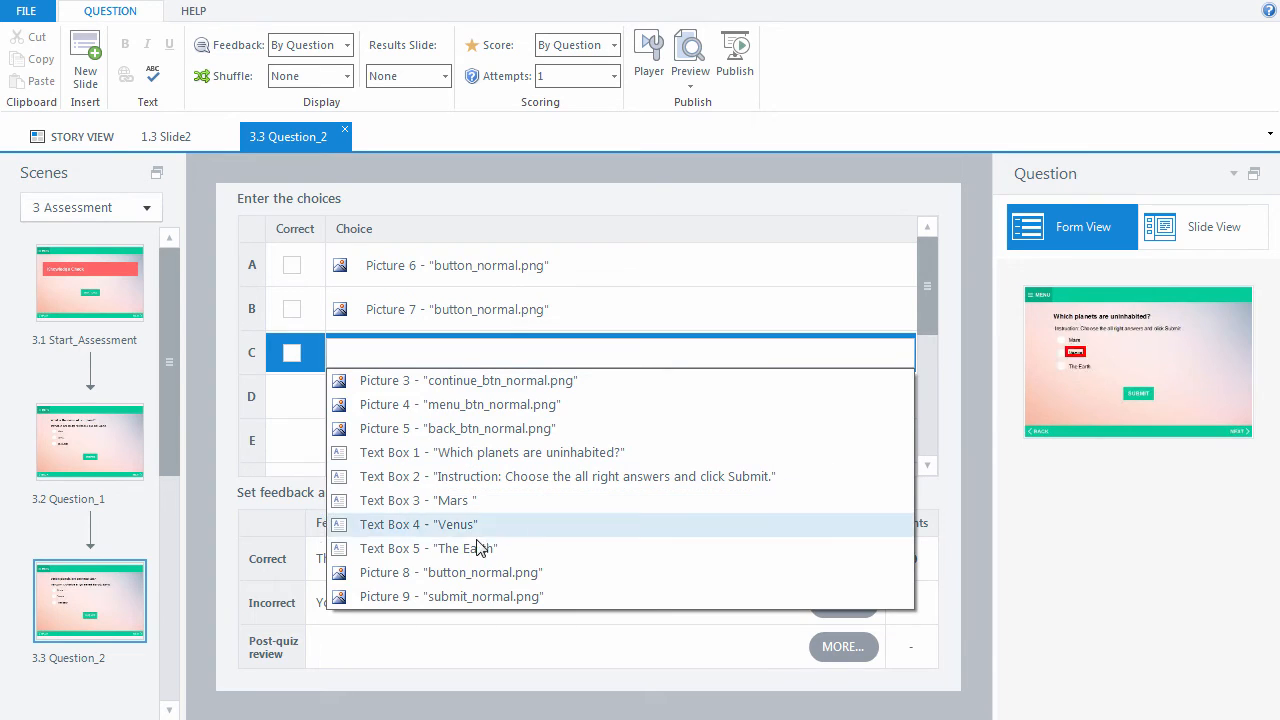
click(481, 574)
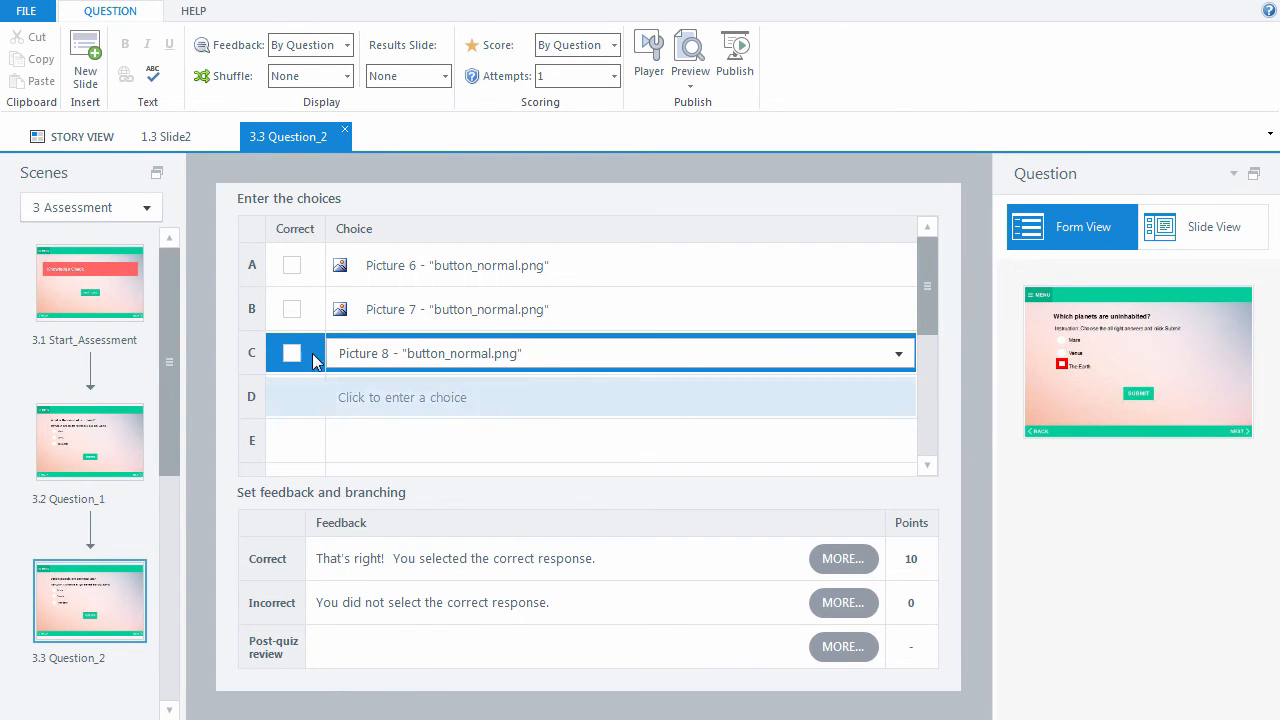
Mark choices A and B as correct and return to the slide view of the question
click(291, 266)
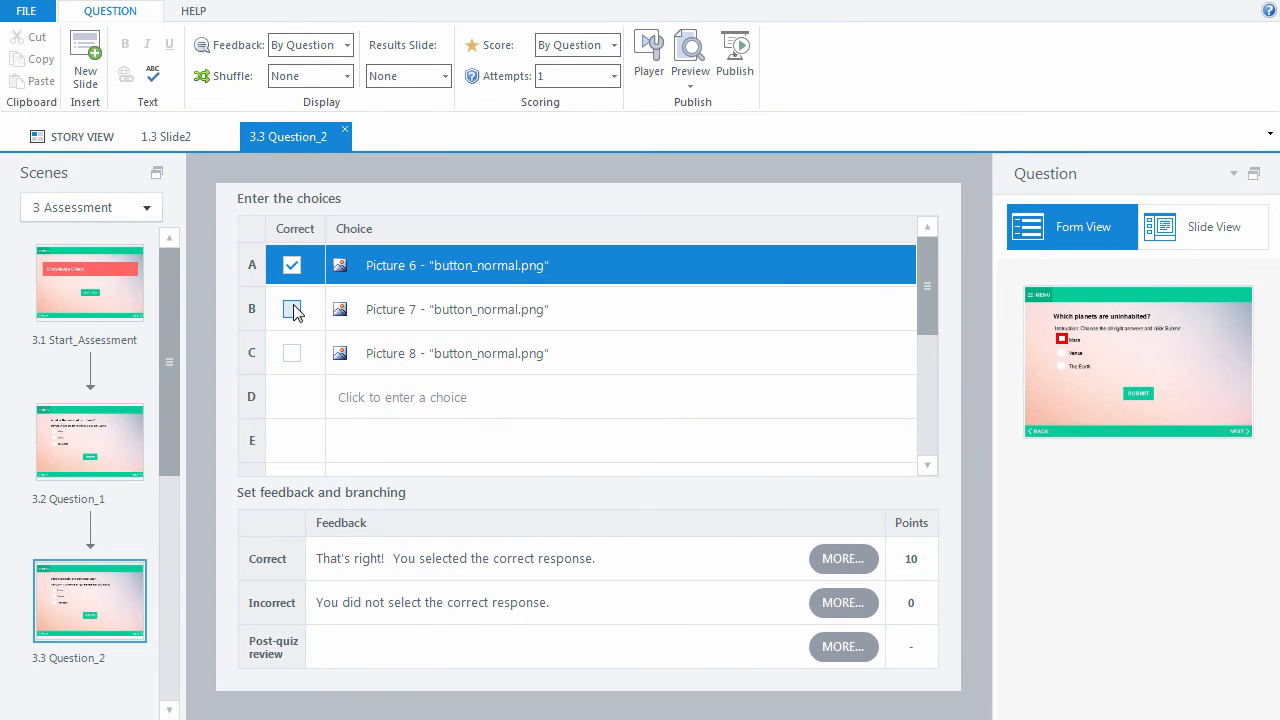
click(291, 310)
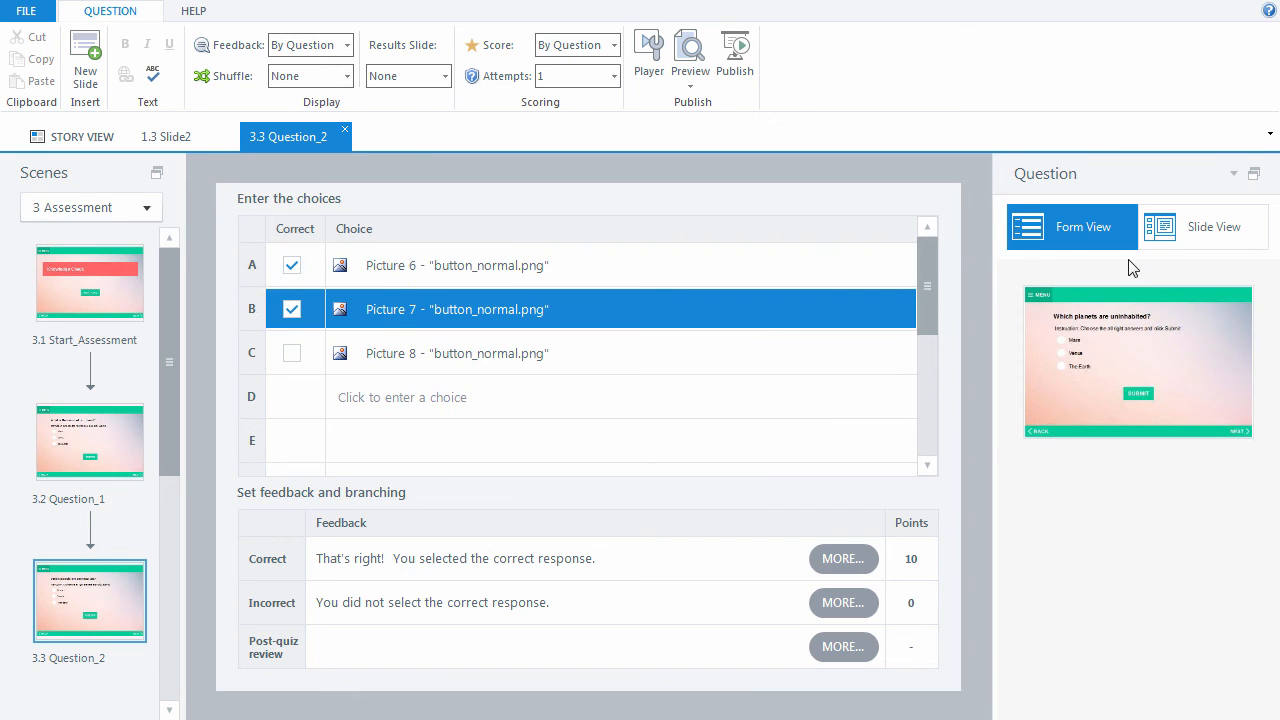
click(1175, 233)
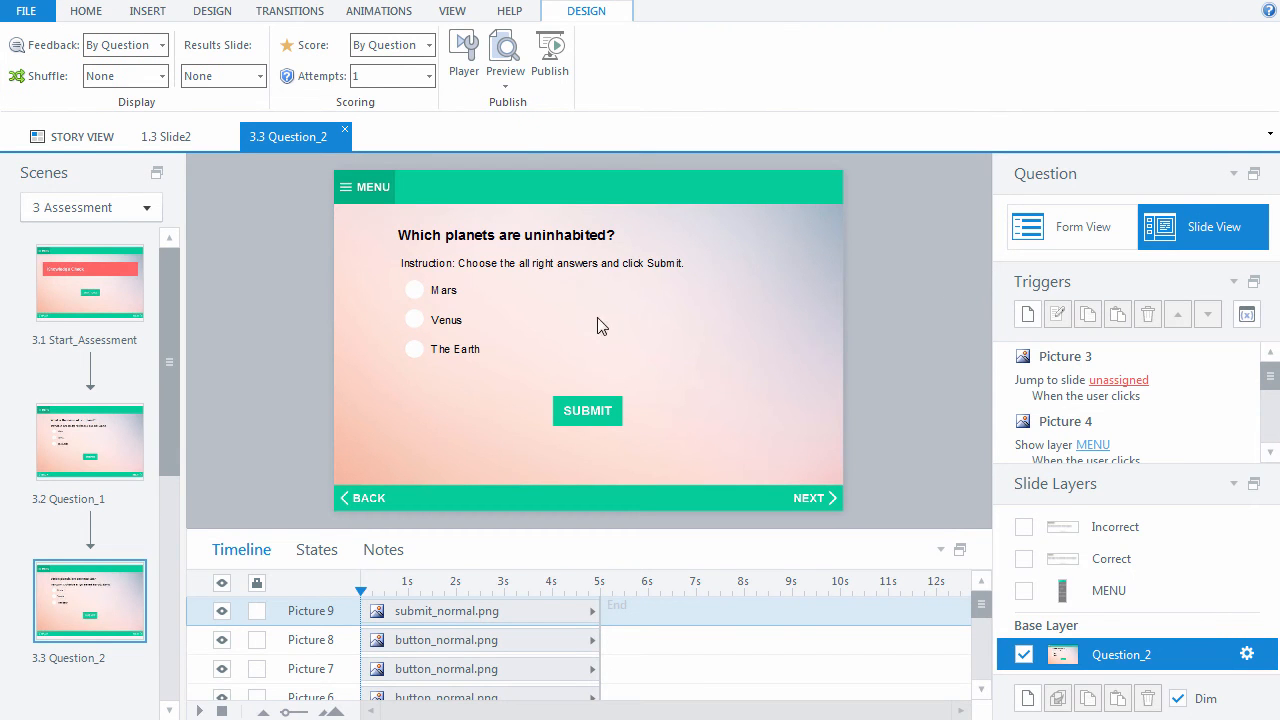
Replace the picture in the Normal state of the Mars answer button with checkbox_normal.png
click(414, 294)
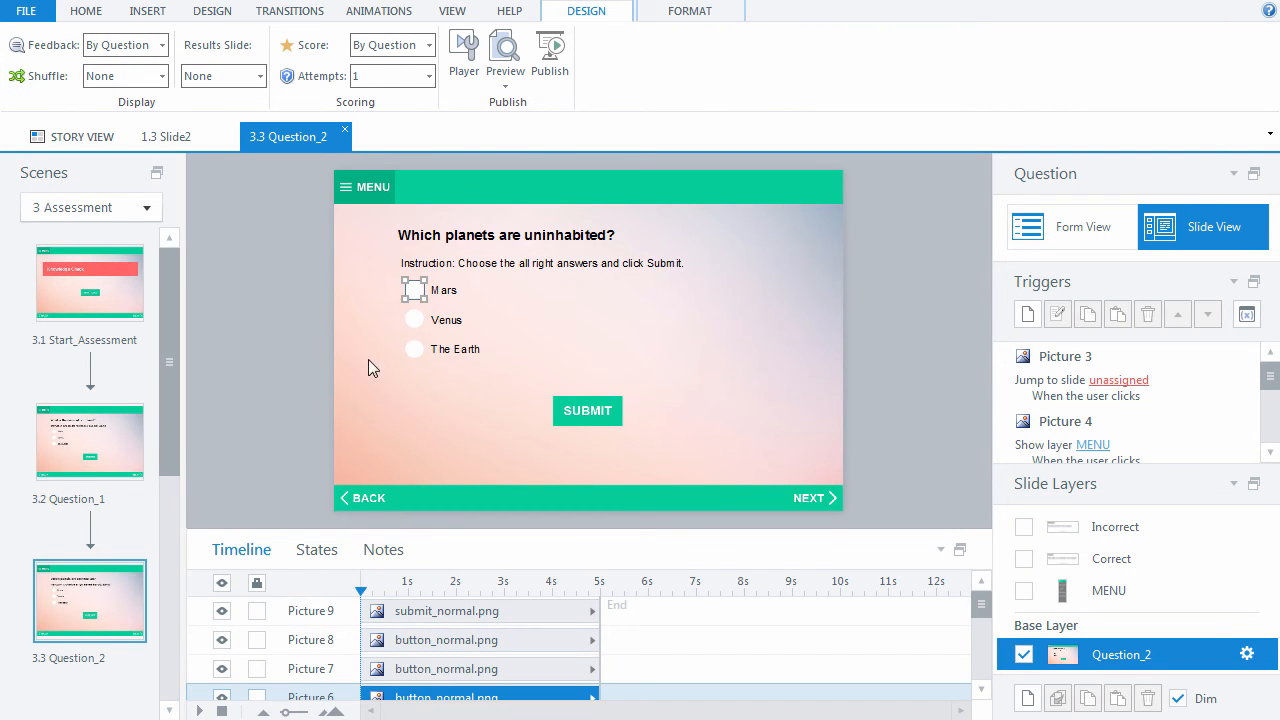
click(316, 551)
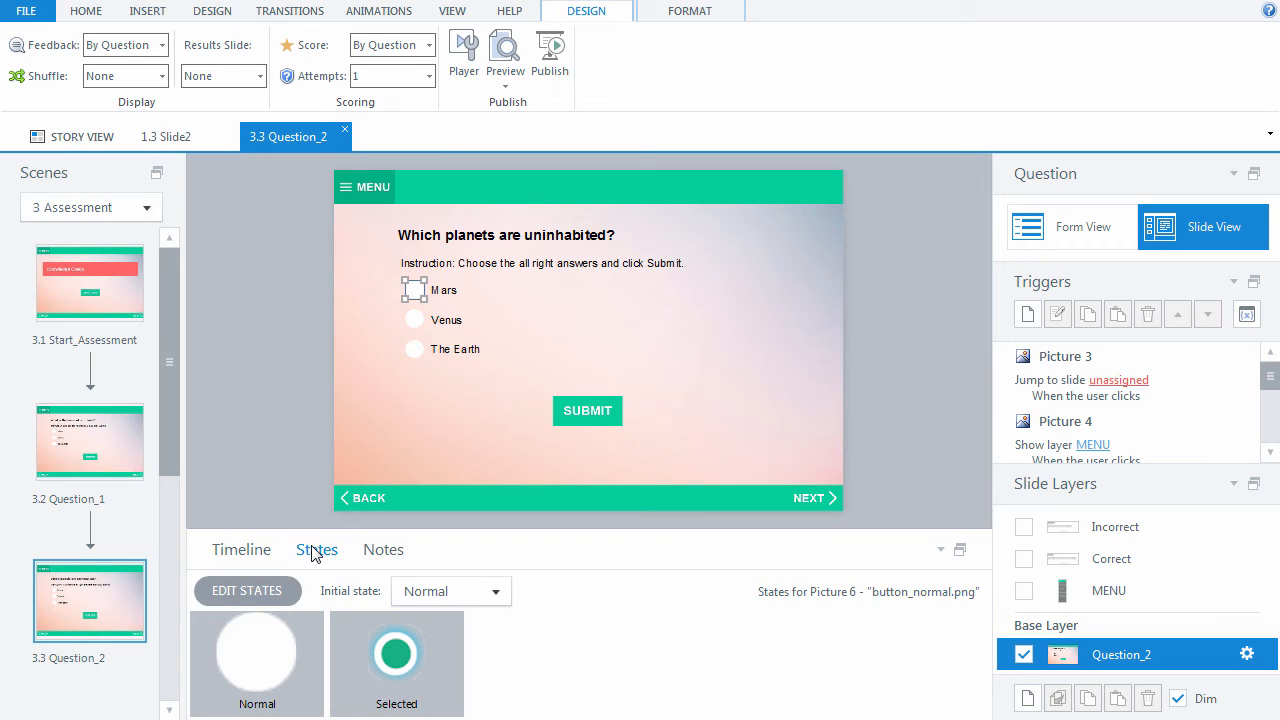
click(264, 586)
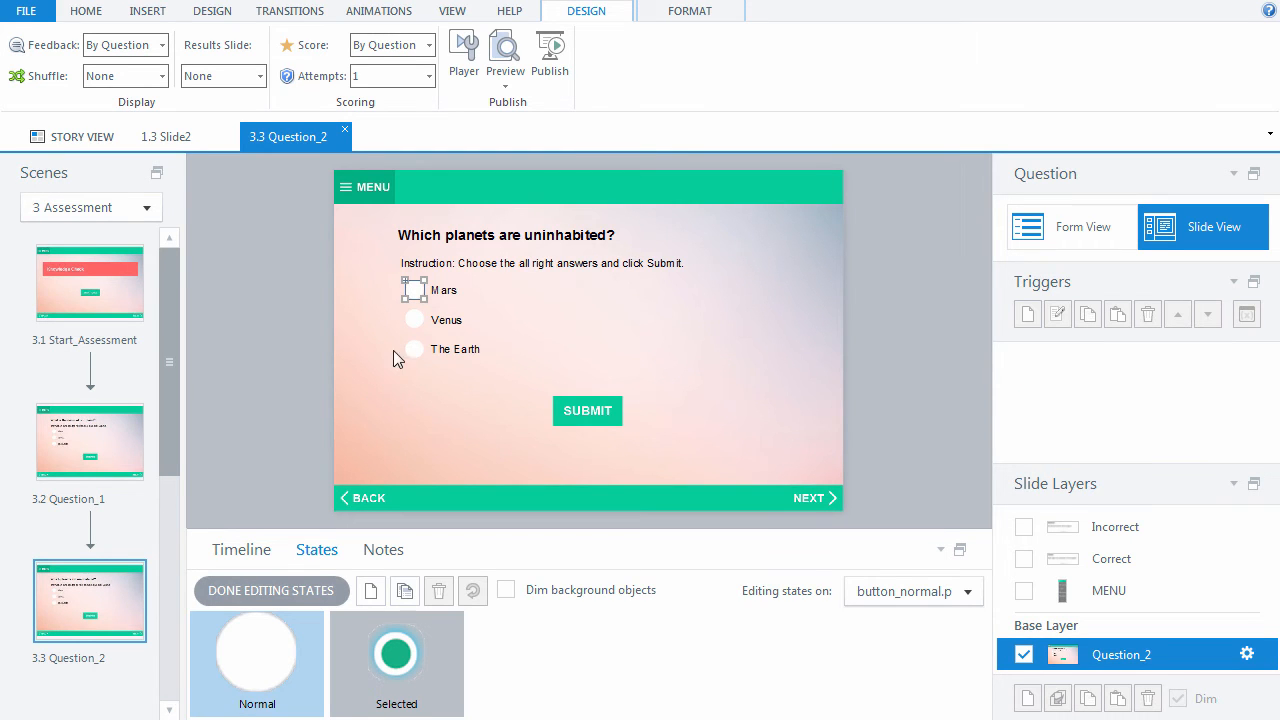
right_click(414, 296)
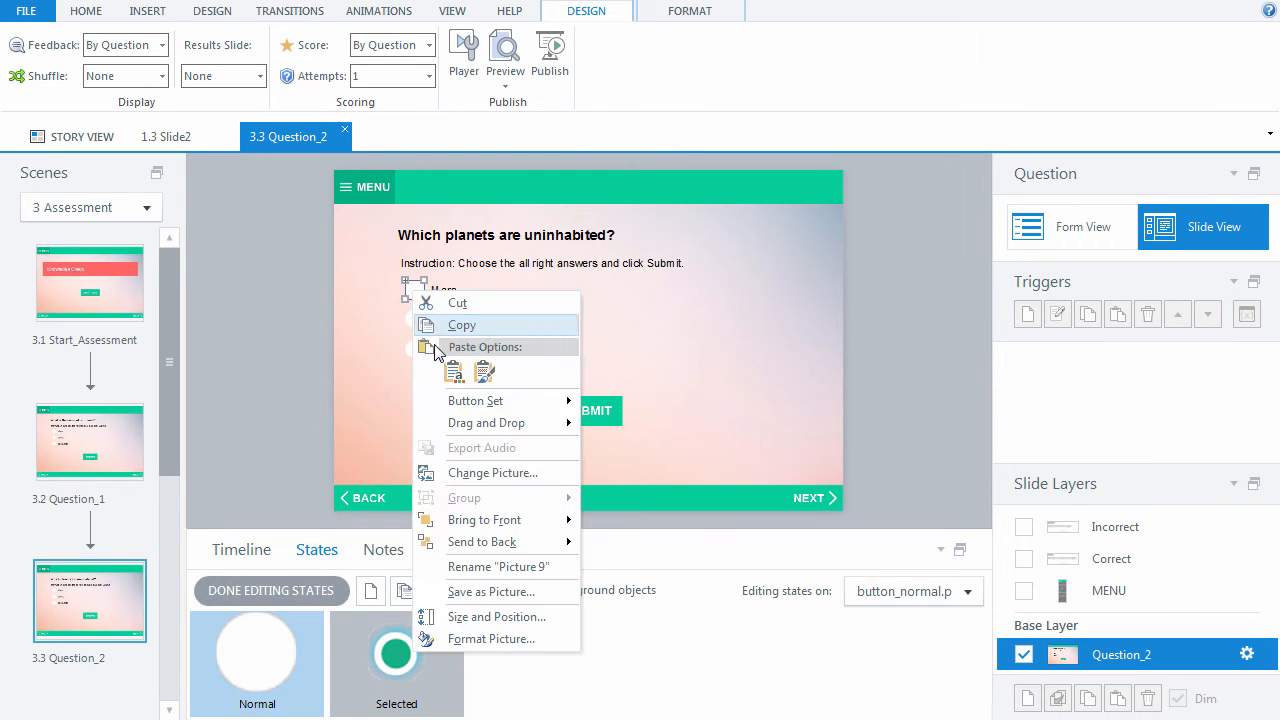
click(484, 471)
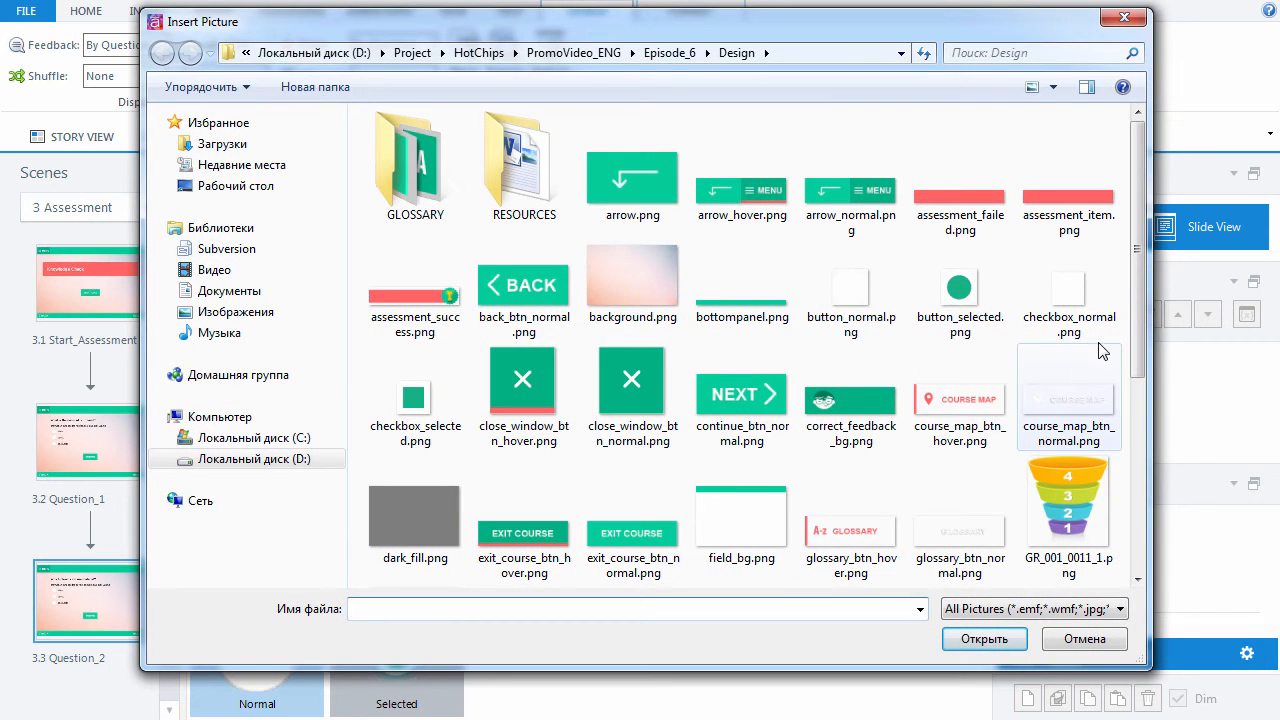
click(1100, 342)
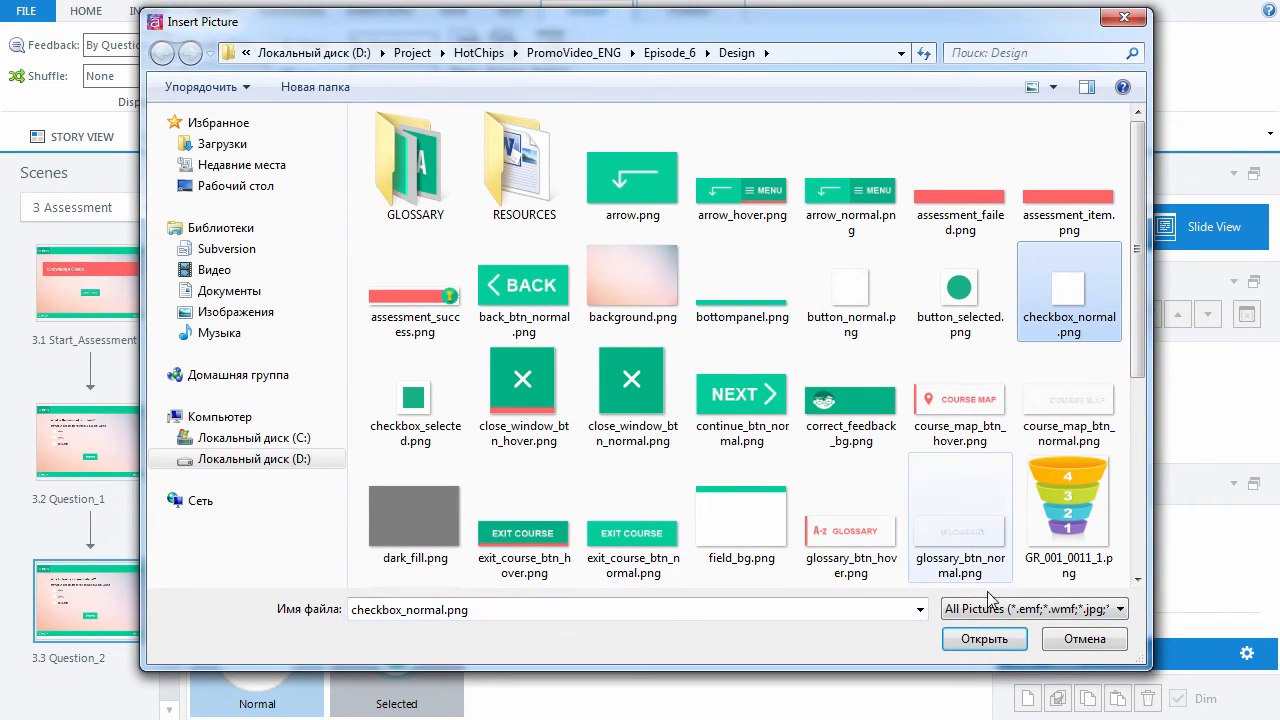
click(984, 644)
Replace the picture in the Selected state of the Mars answer button with checkbox_selected.png and finish editing its states
click(410, 648)
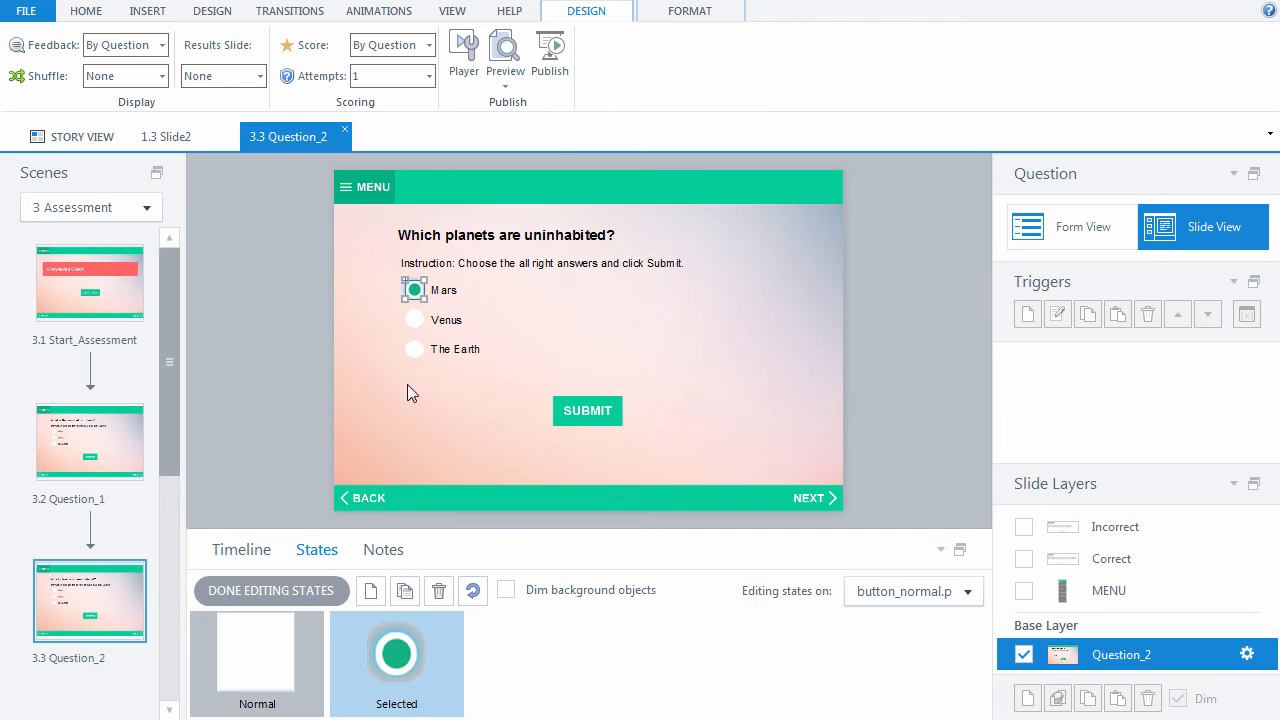
click(414, 289)
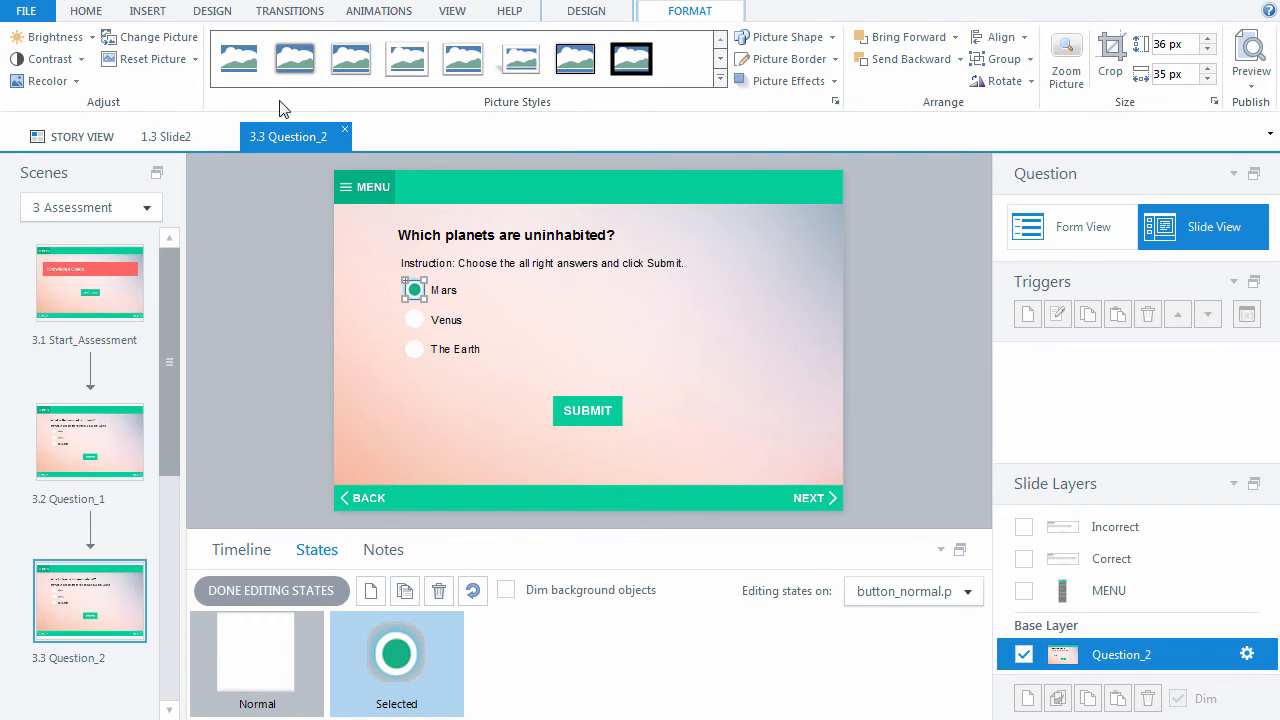
right_click(412, 289)
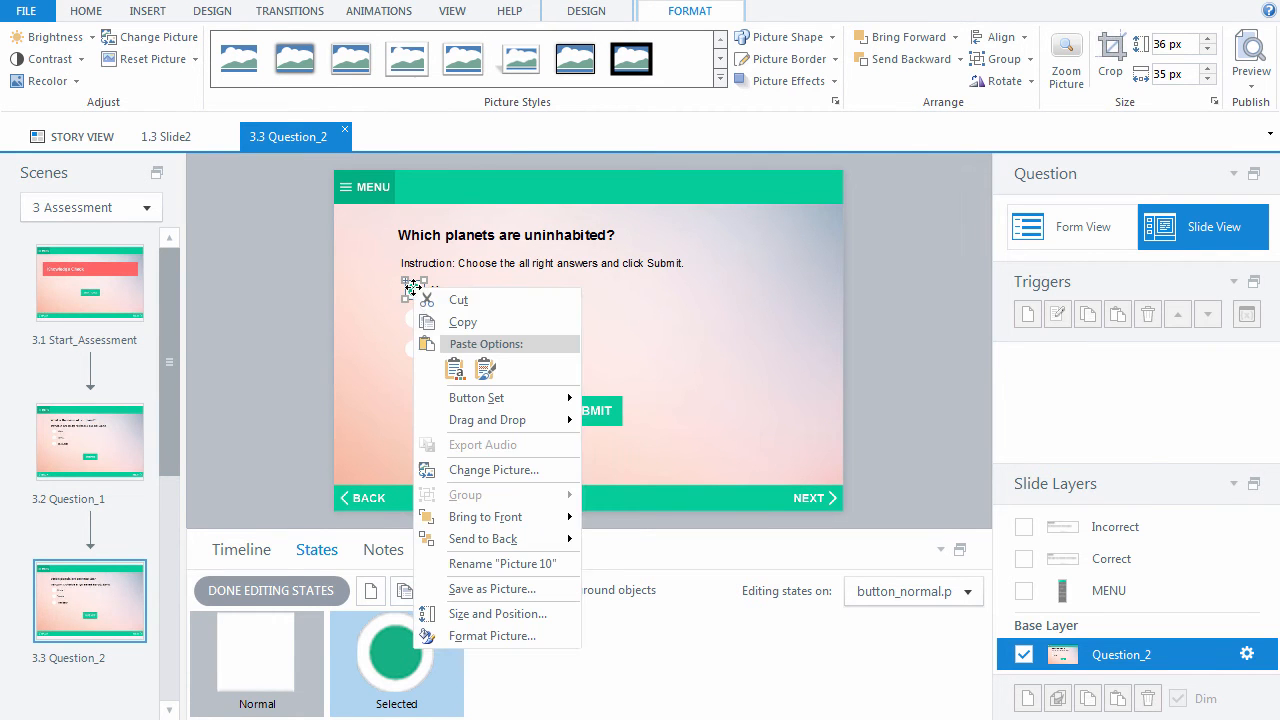
click(460, 472)
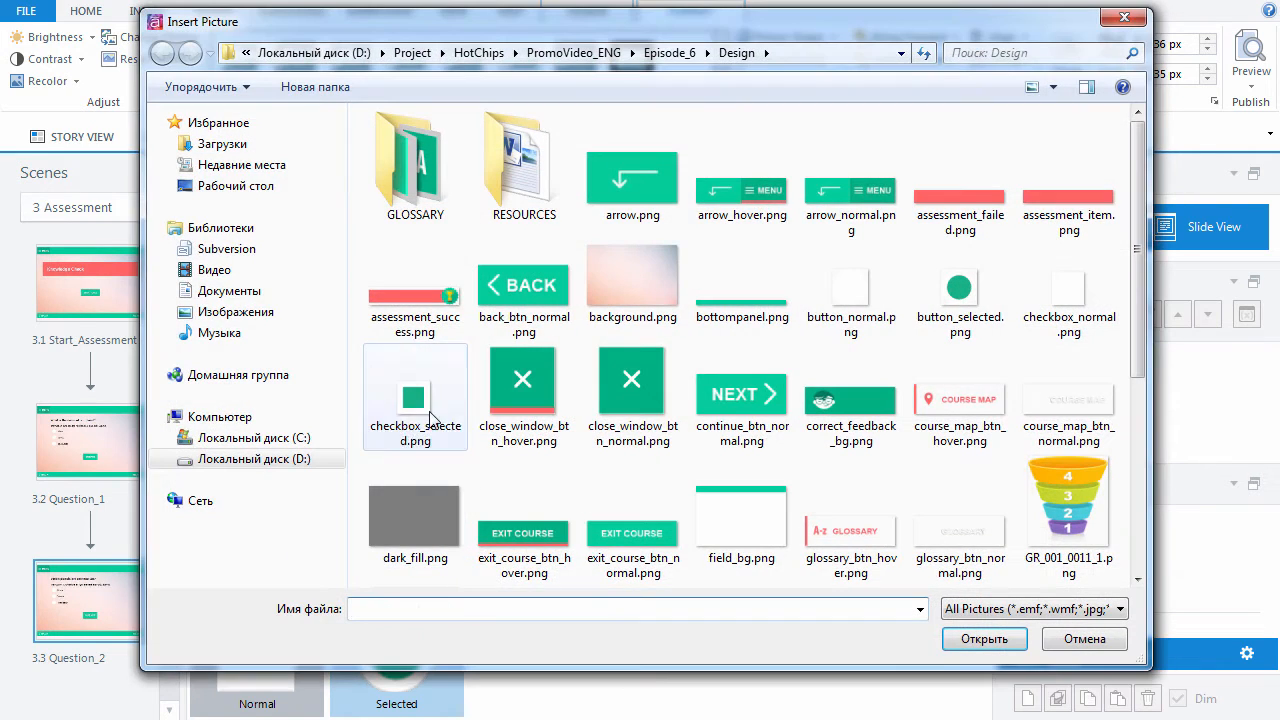
click(414, 396)
click(958, 641)
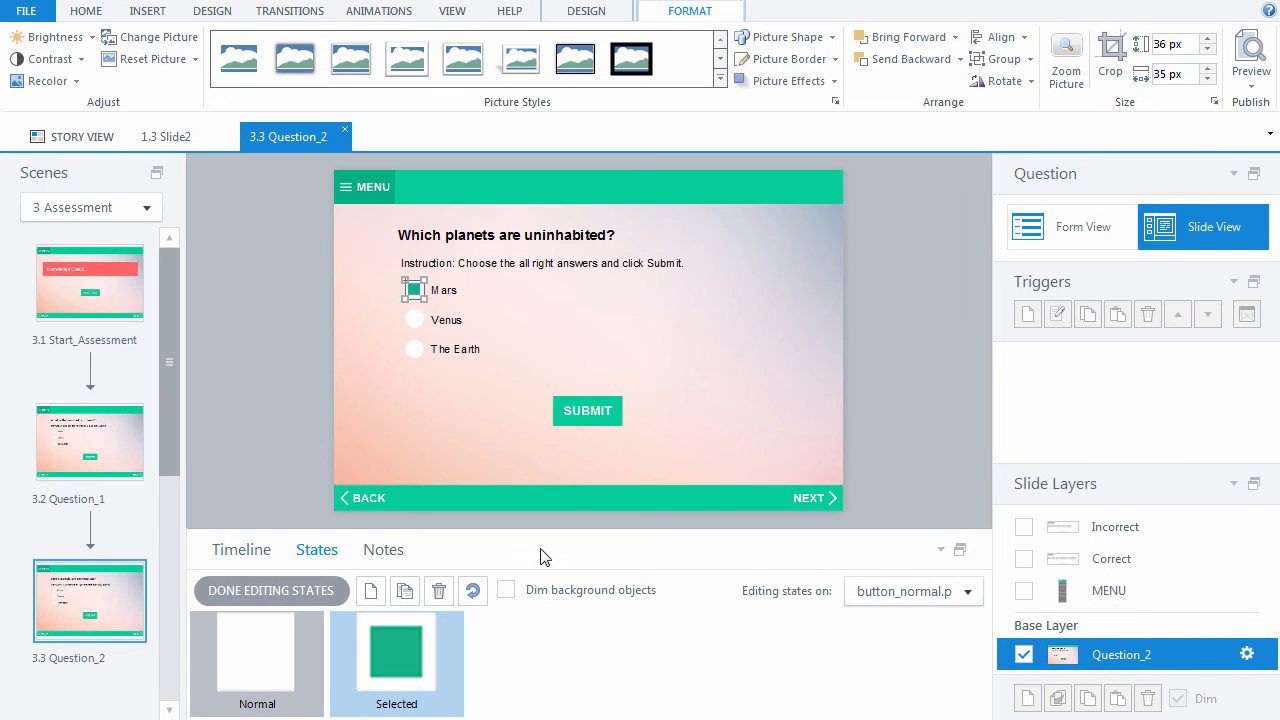
click(250, 590)
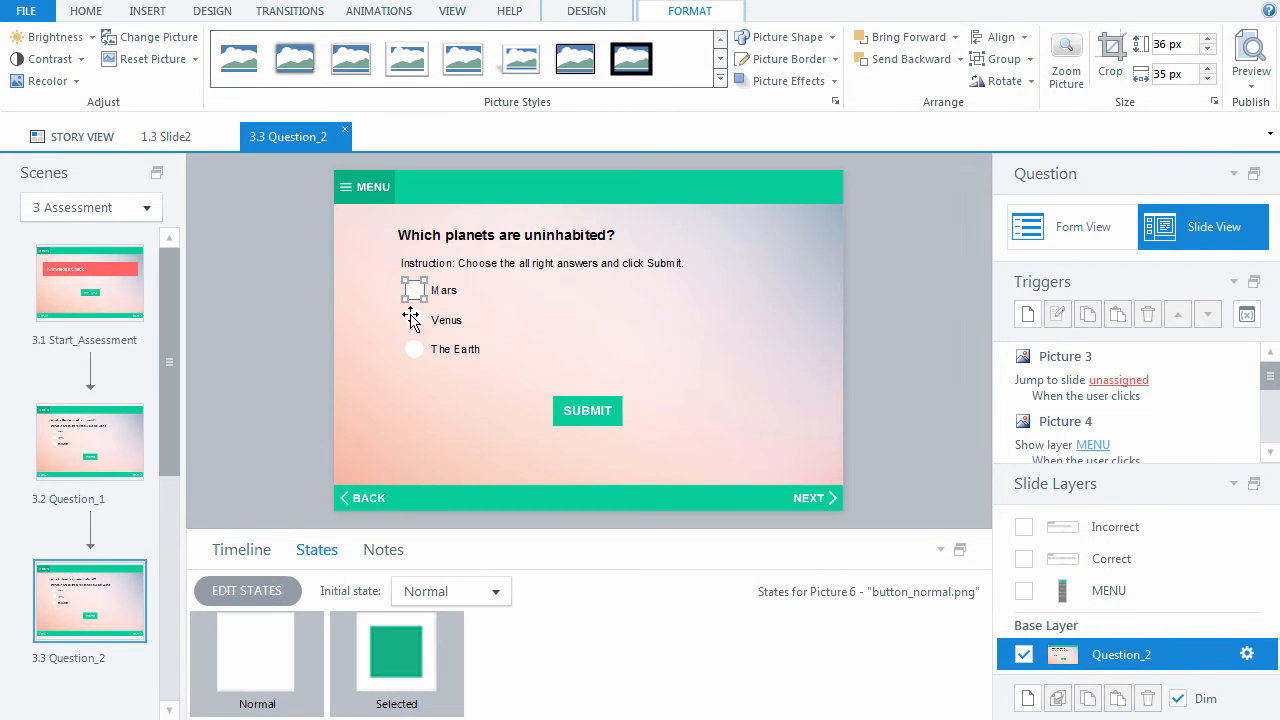
Replace the picture in the Normal state of the Venus answer button with checkbox_normal.png
click(411, 318)
click(250, 590)
right_click(412, 318)
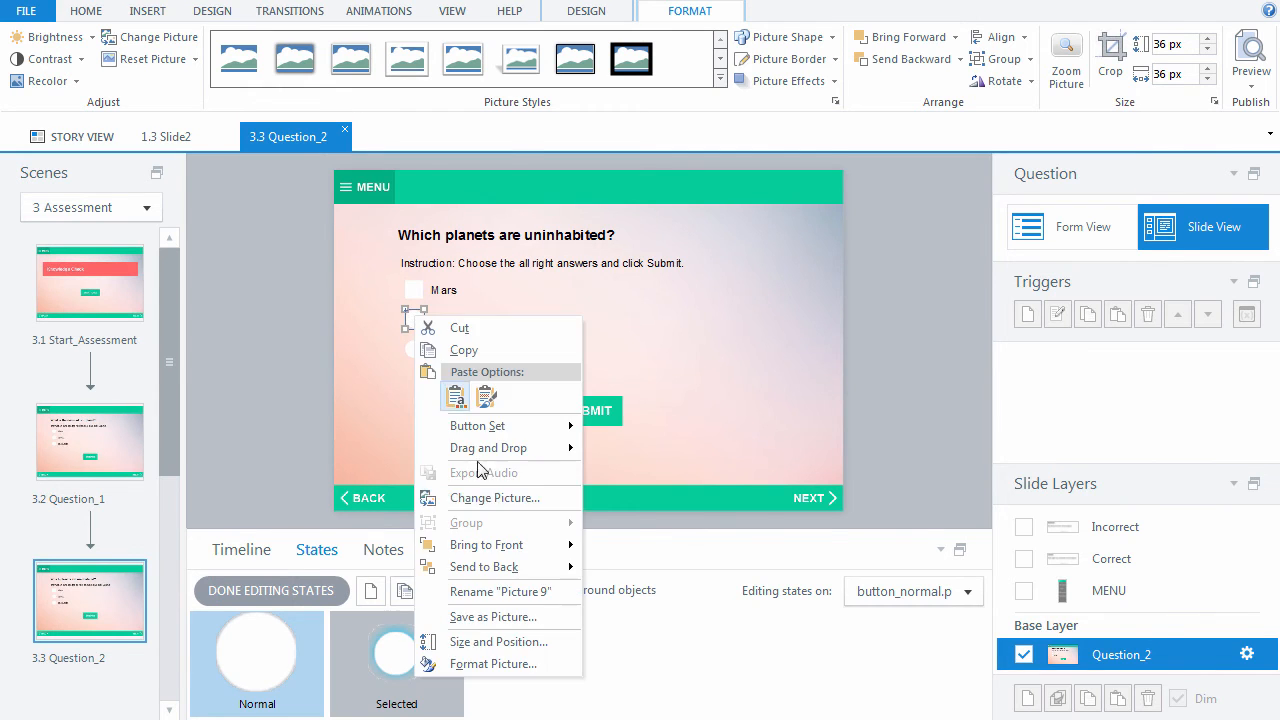
click(491, 498)
click(1060, 290)
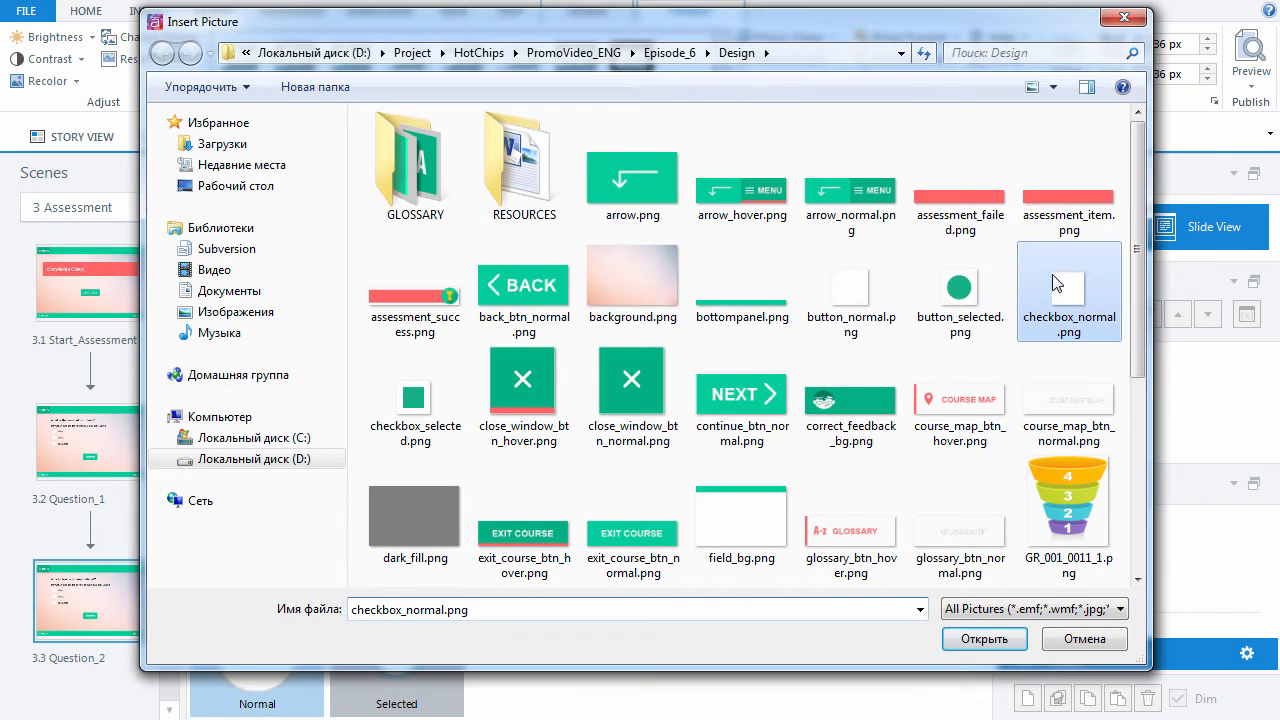
click(985, 639)
Replace the picture in the Selected state of the Venus answer button with checkbox_selected.png
click(402, 652)
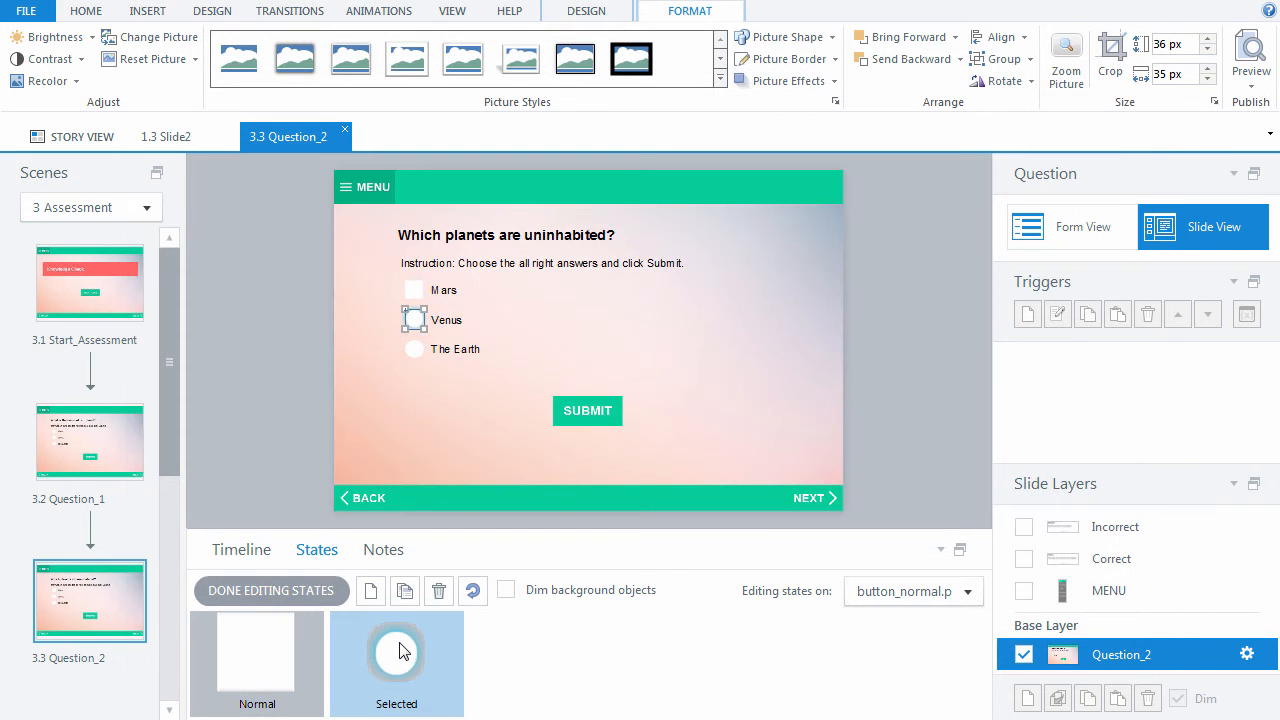
right_click(410, 316)
click(478, 492)
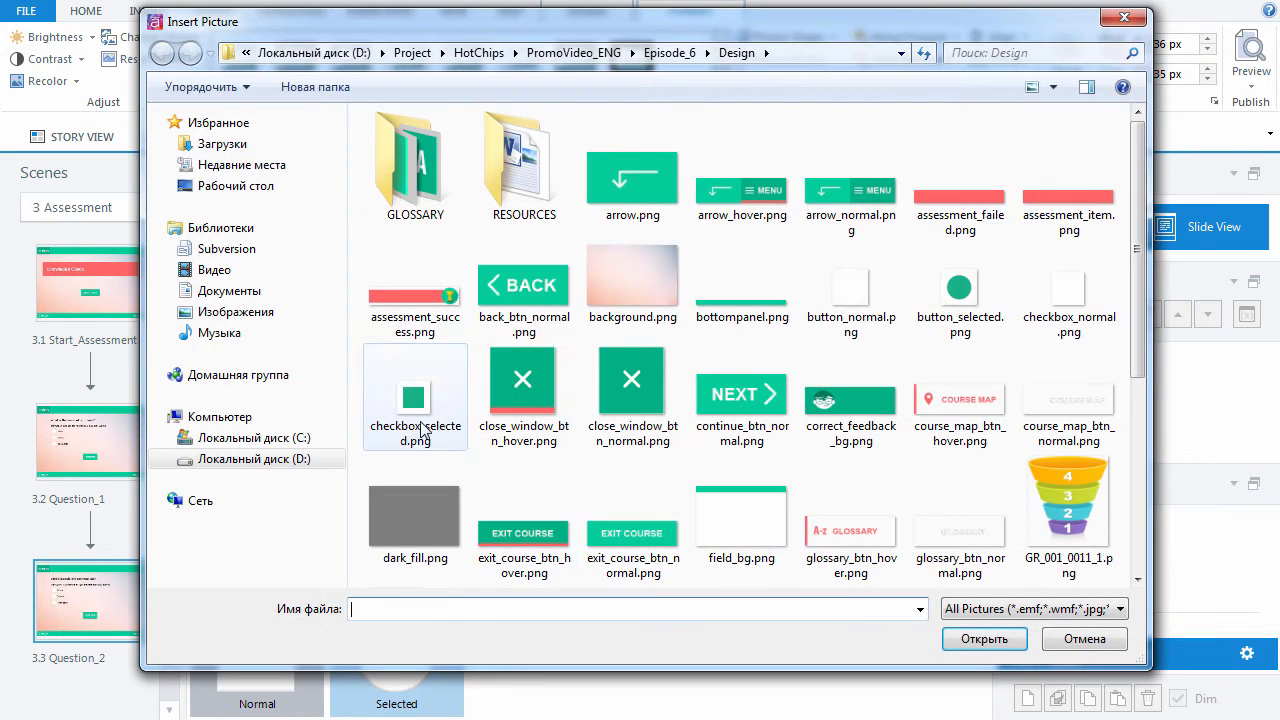
click(415, 398)
click(975, 641)
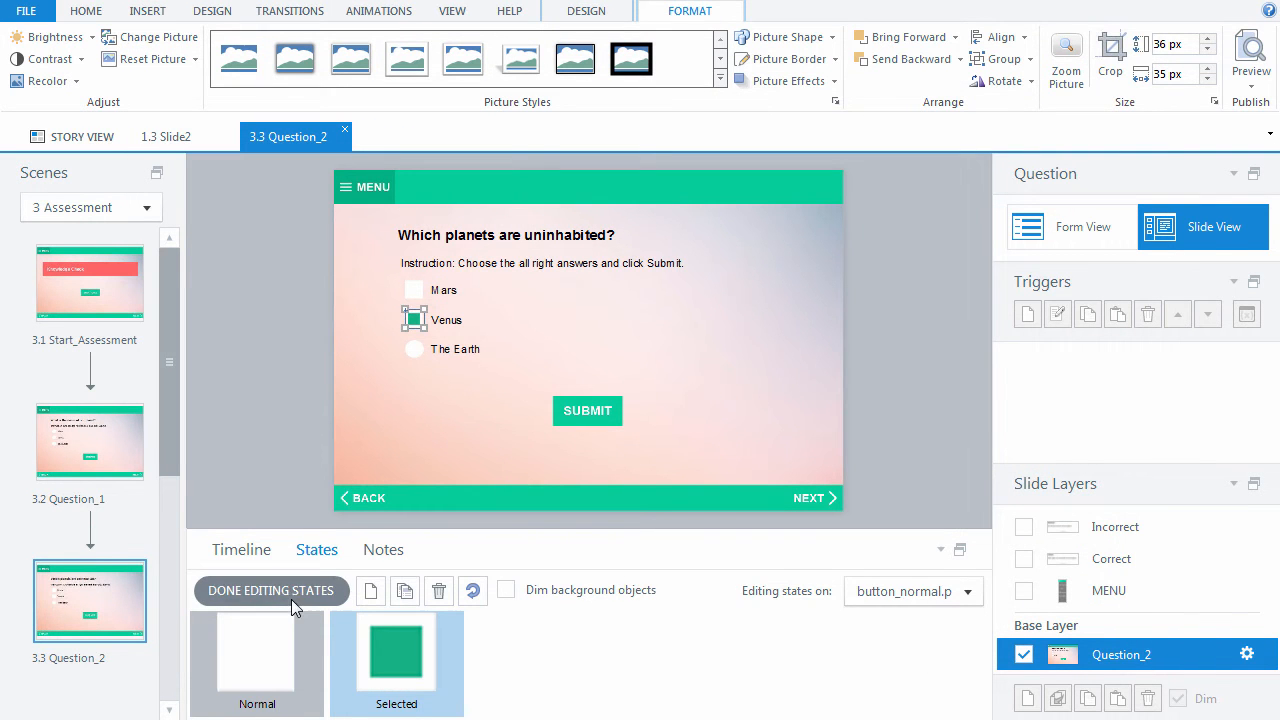
Replace the picture in the Normal state of The Earth answer button with checkbox_normal.png
click(417, 352)
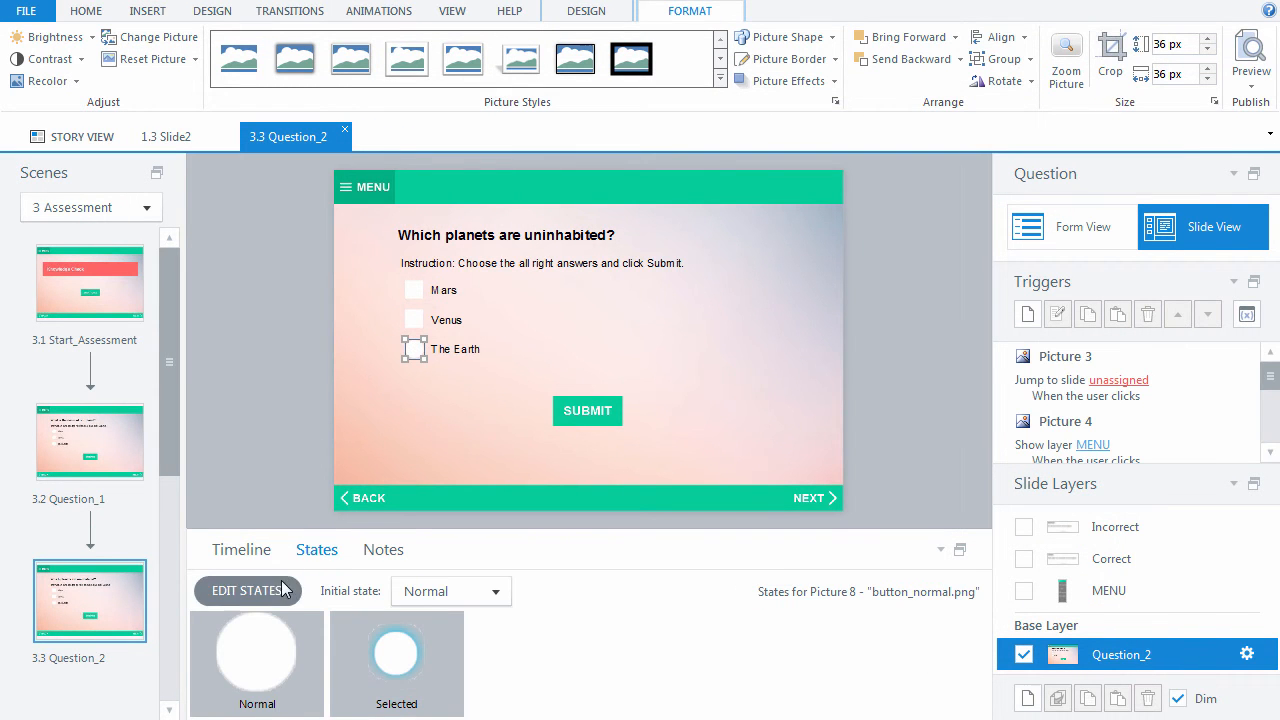
click(281, 585)
right_click(418, 350)
click(500, 532)
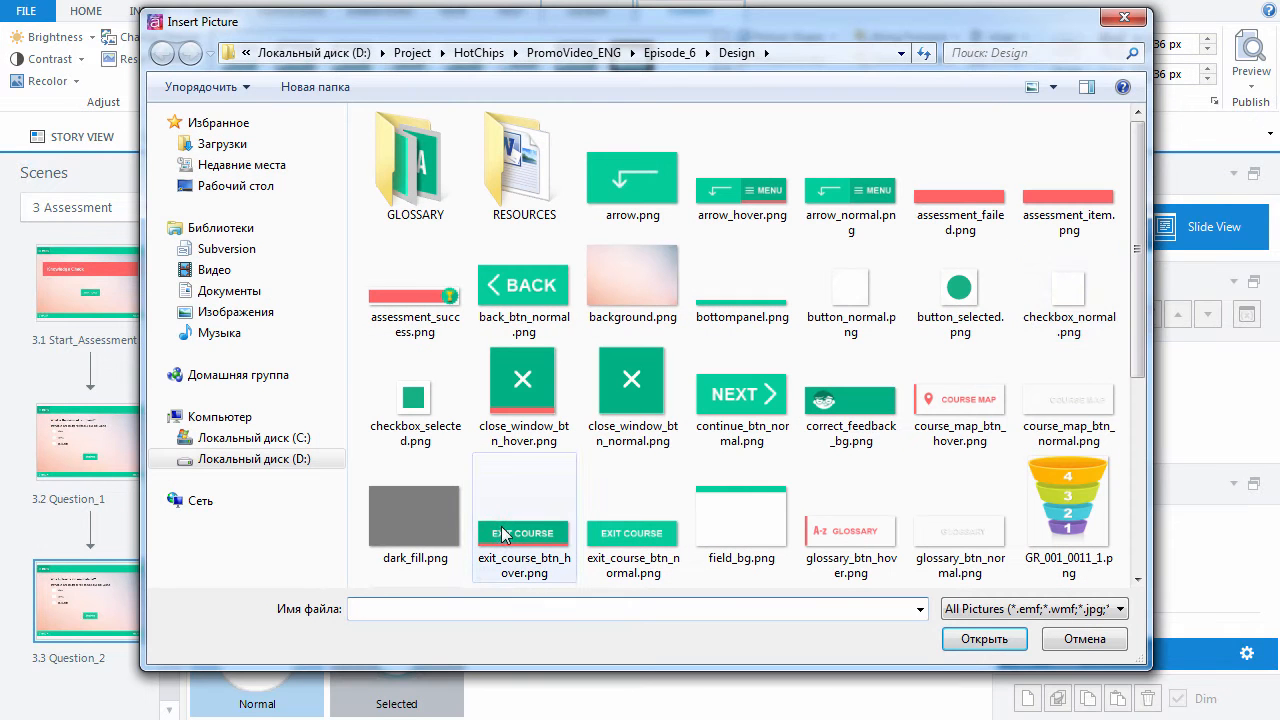
click(1045, 320)
click(983, 638)
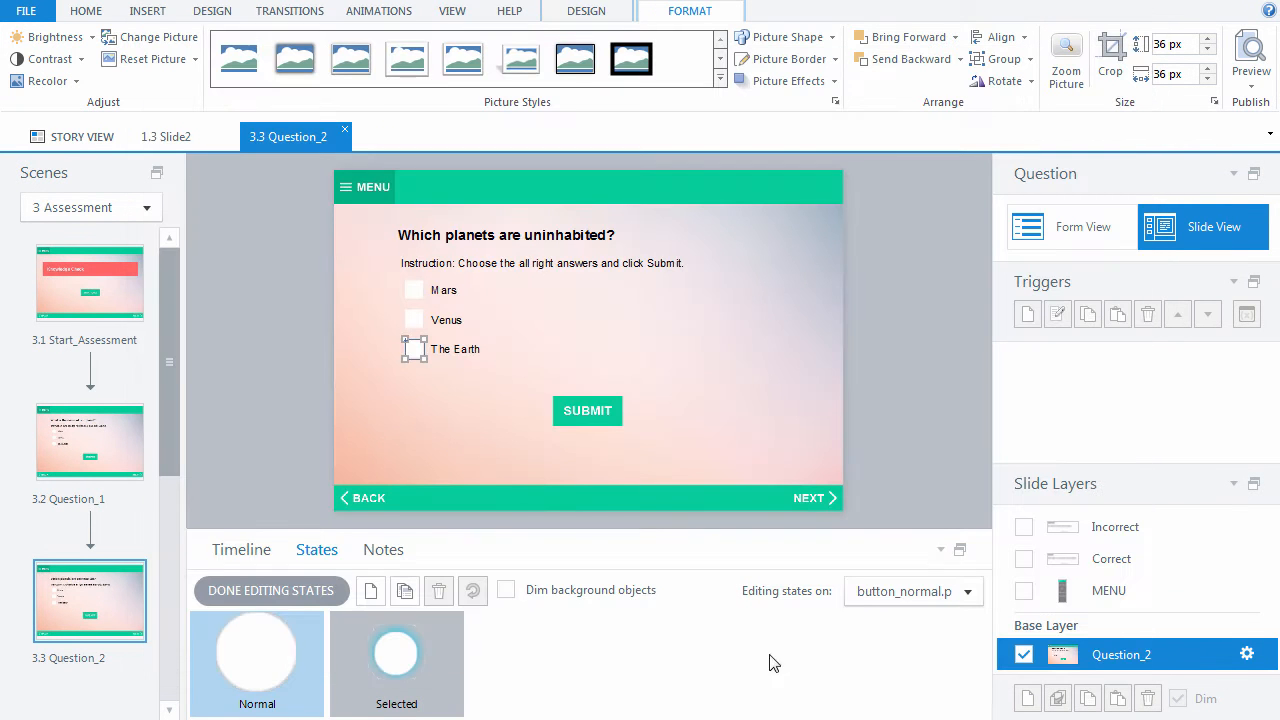
Replace the picture in the Selected state of The Earth answer button with checkbox_selected.png and finish editing its states
click(368, 662)
right_click(416, 350)
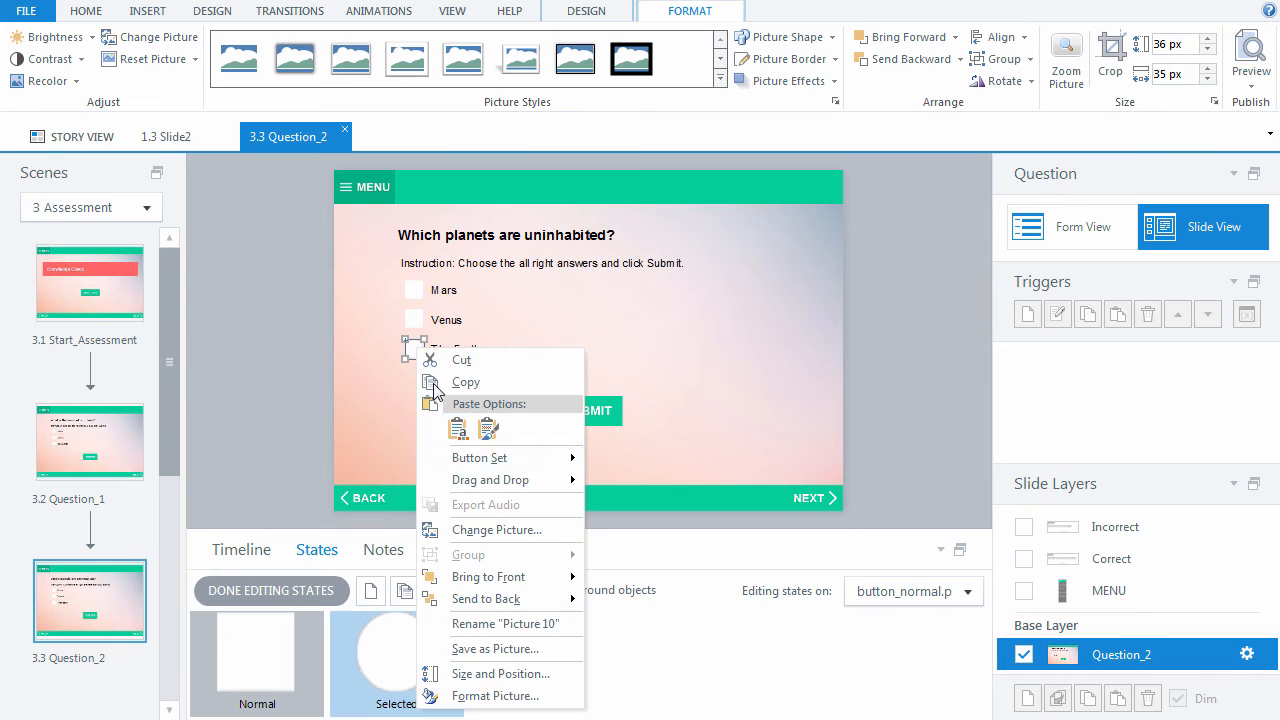
click(495, 530)
click(414, 400)
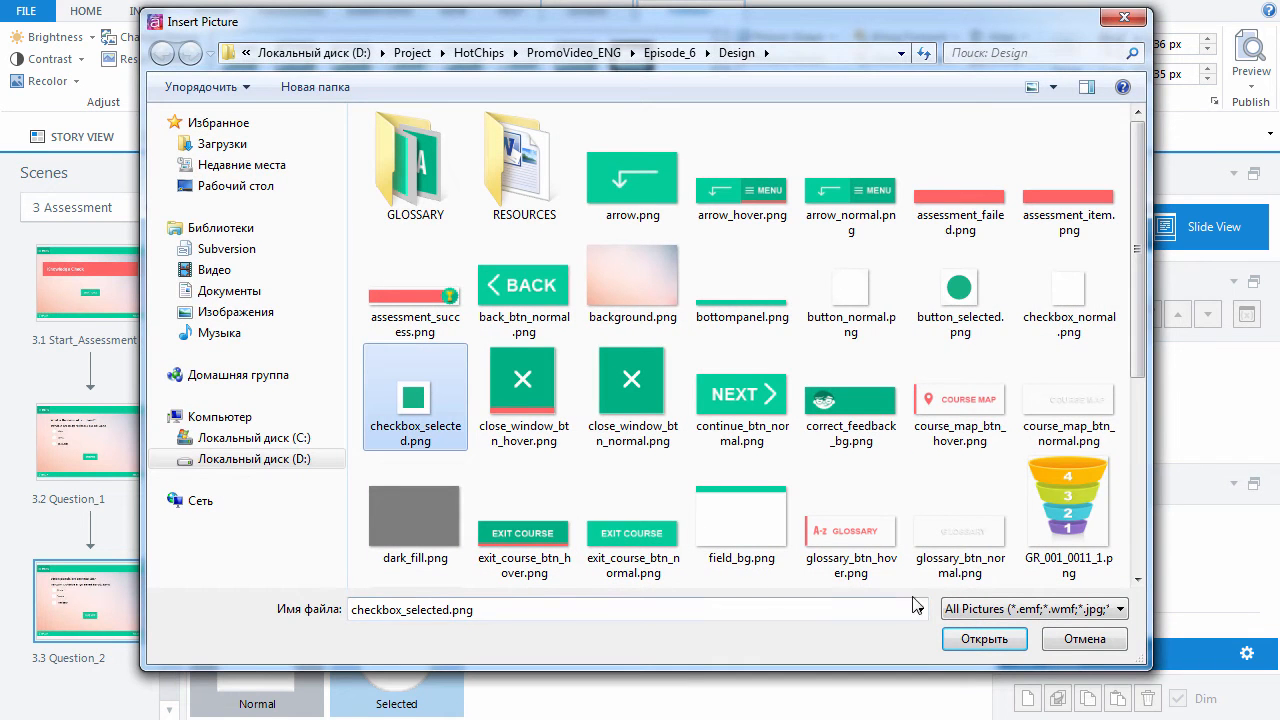
click(984, 638)
click(271, 590)
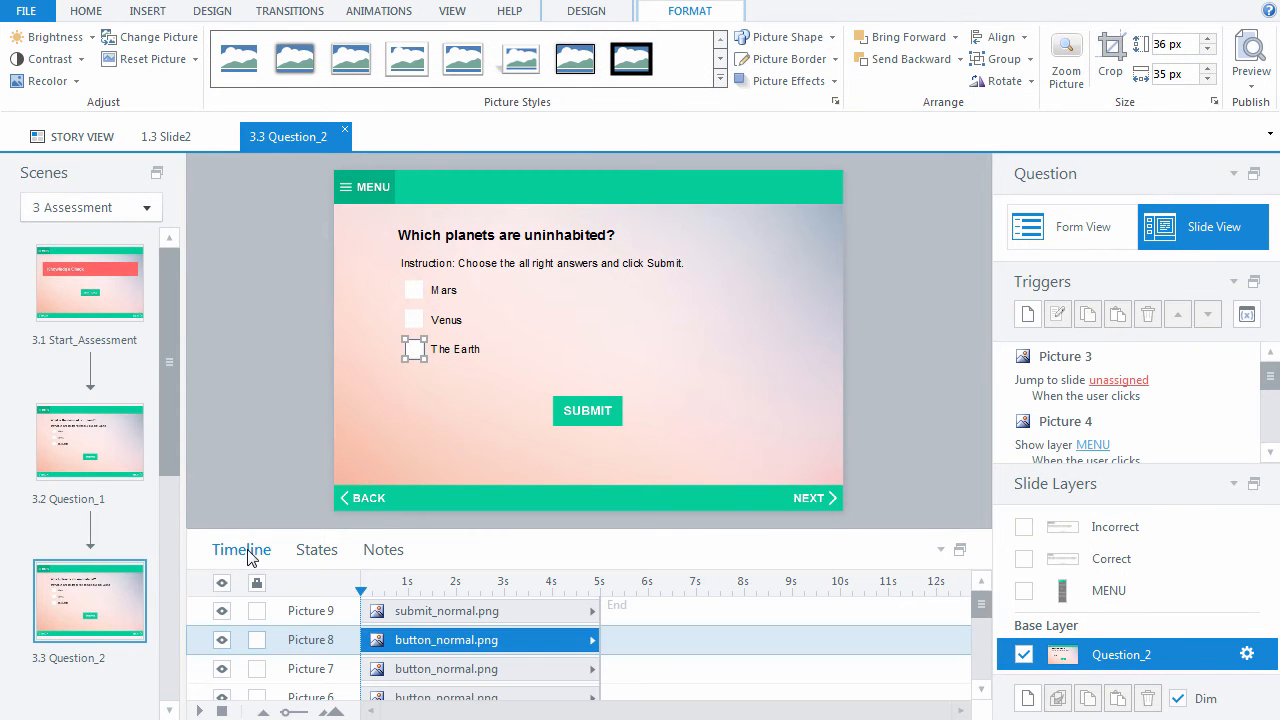
Delete all default feedback content and the empty title and text placeholders from the Correct layer of Question_2
click(941, 401)
click(1093, 560)
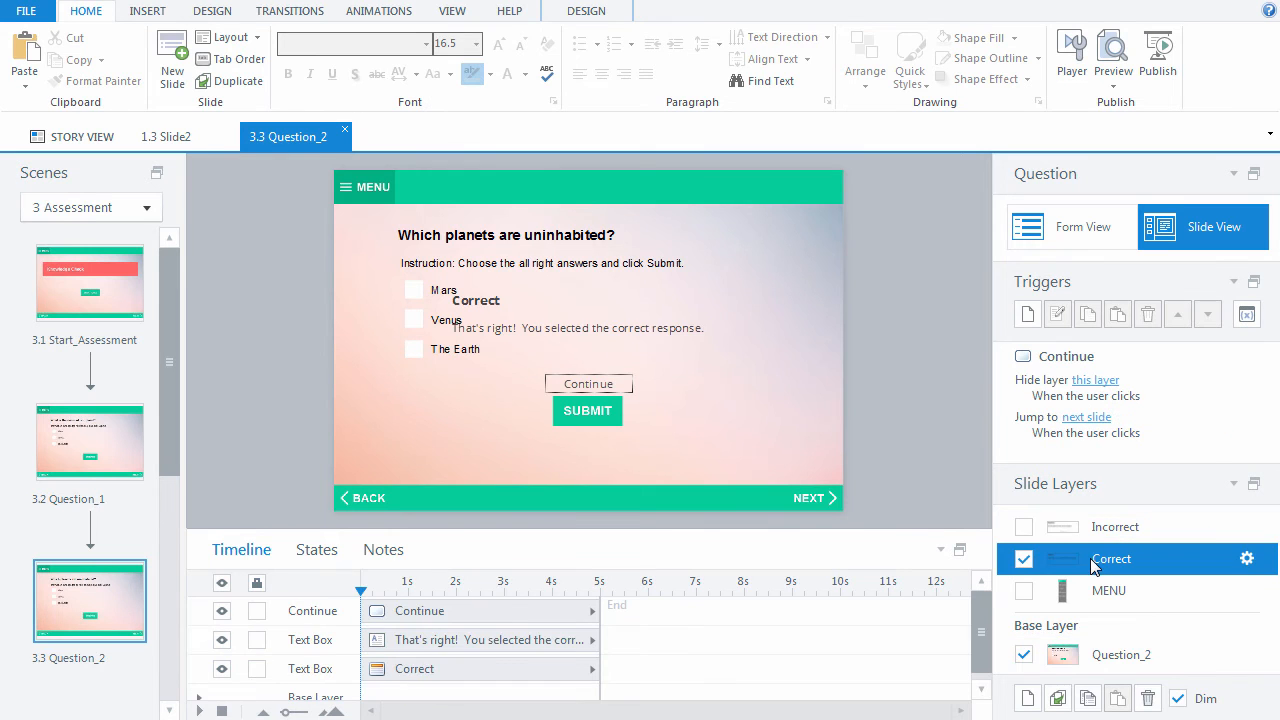
key(ctrl+a)
key(Delete)
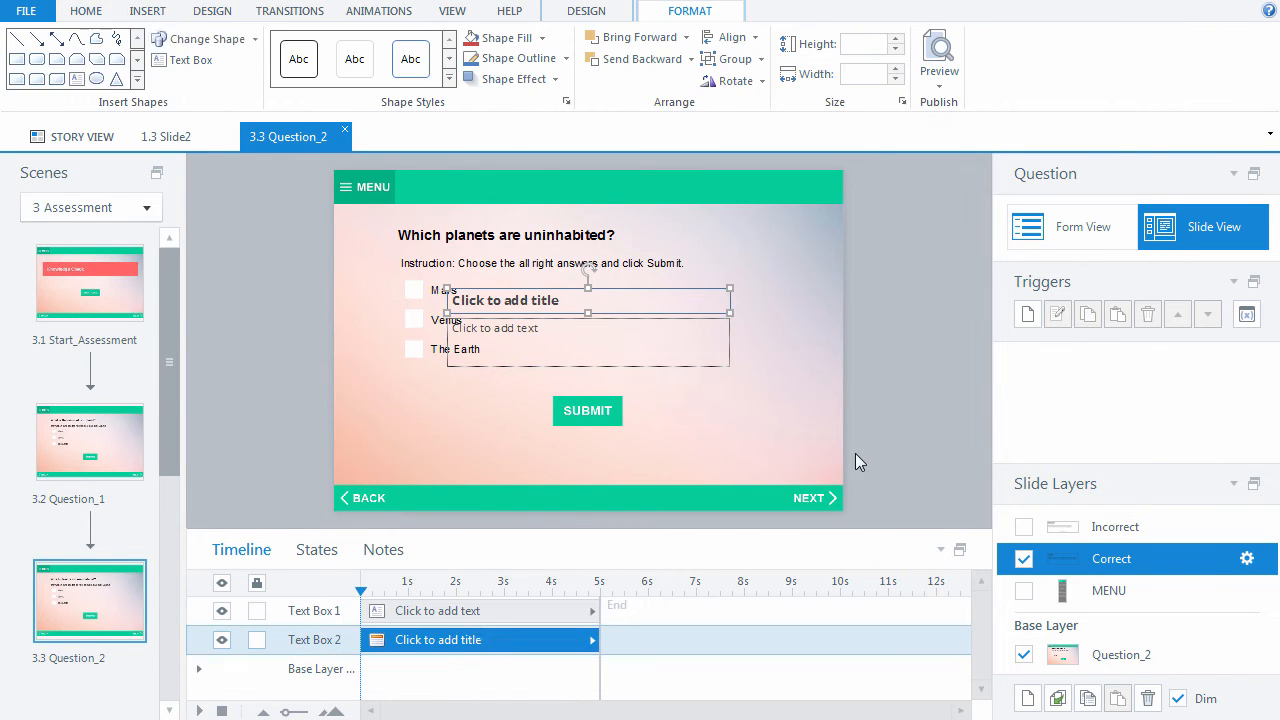
click(479, 639)
key(Delete)
click(479, 618)
key(Delete)
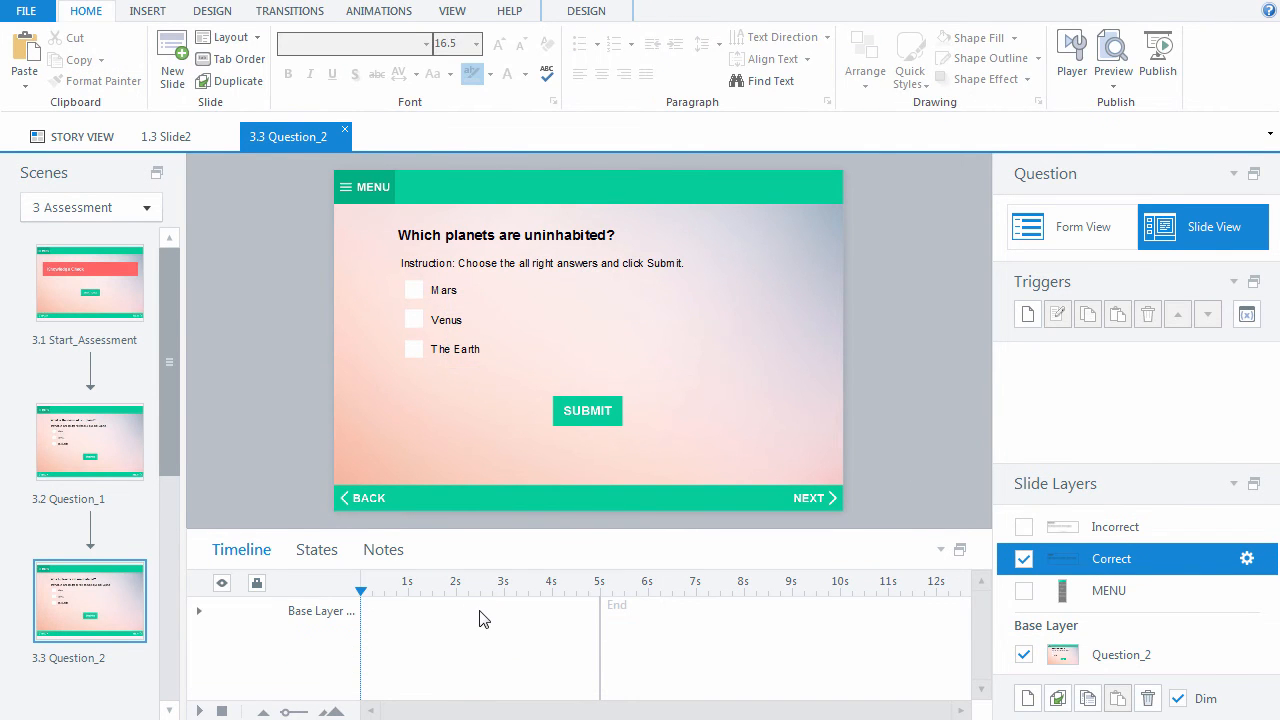
Insert correct_feedback_bg.png on the Correct layer and move it down so it covers the Submit button
key(ctrl+j)
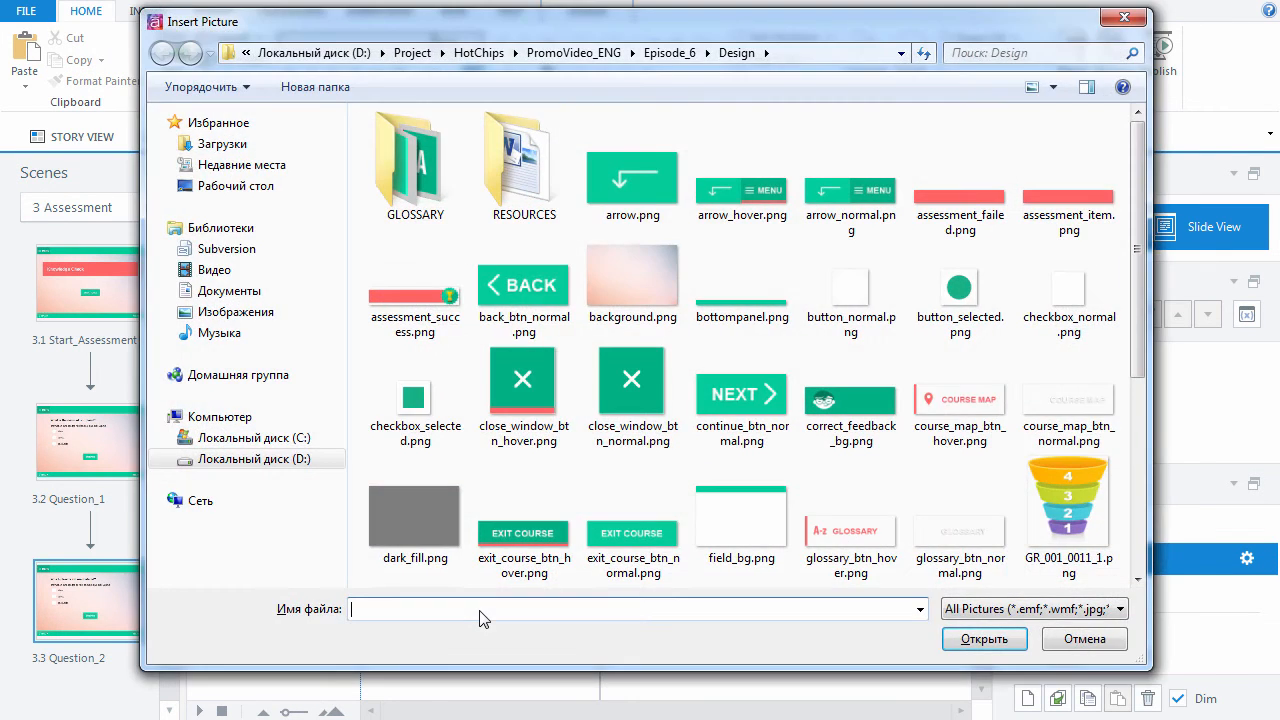
click(850, 405)
click(986, 639)
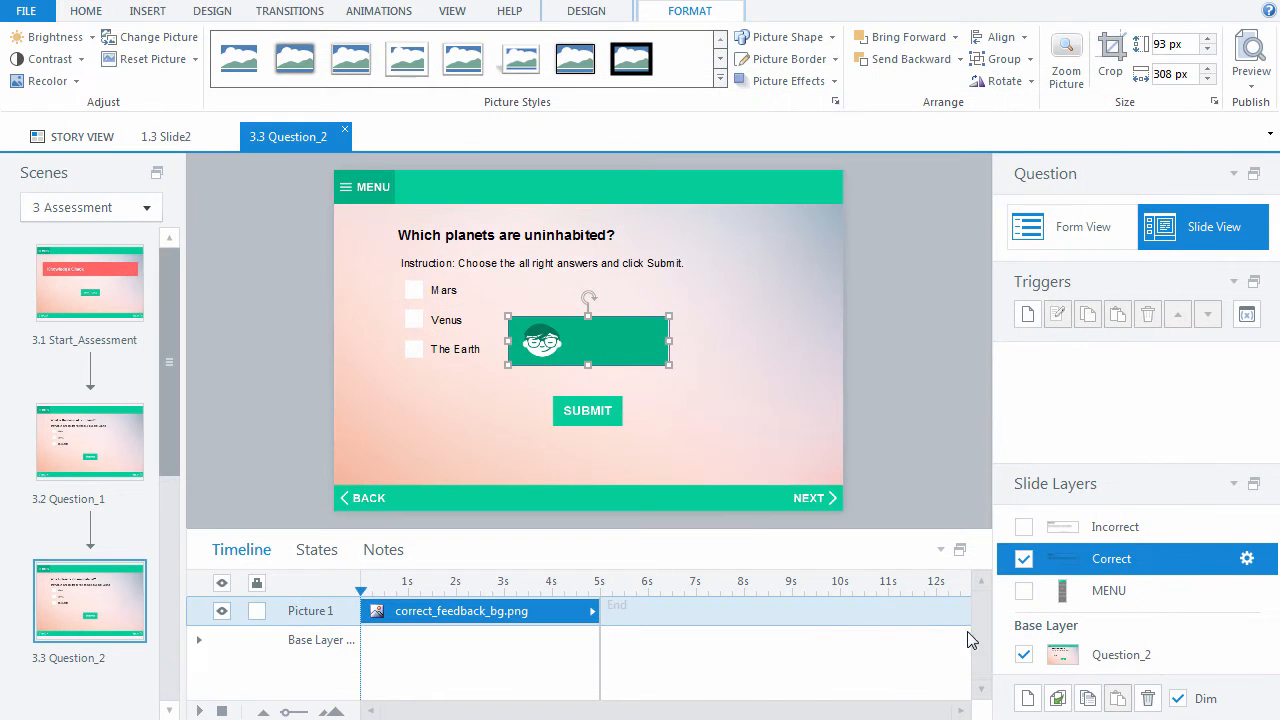
drag(633, 347, 585, 425)
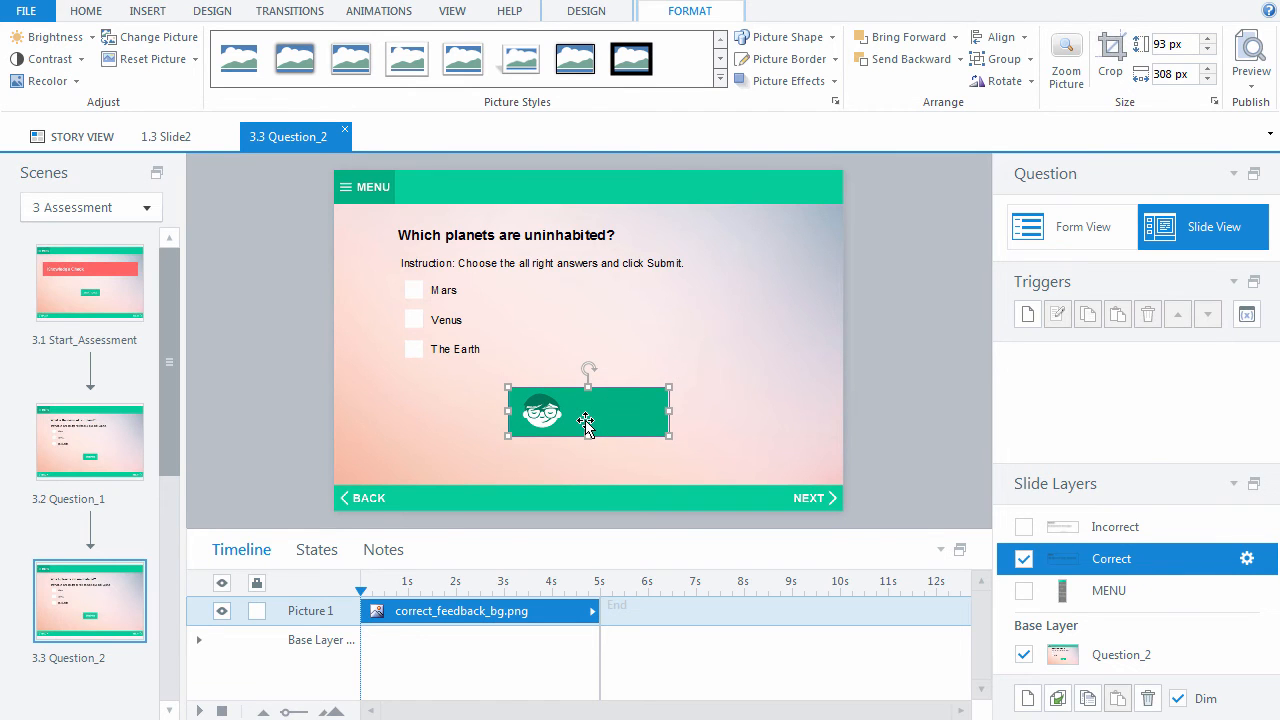
Add a text box reading "Correct" on the green feedback banner
click(588, 416)
text(Correct)
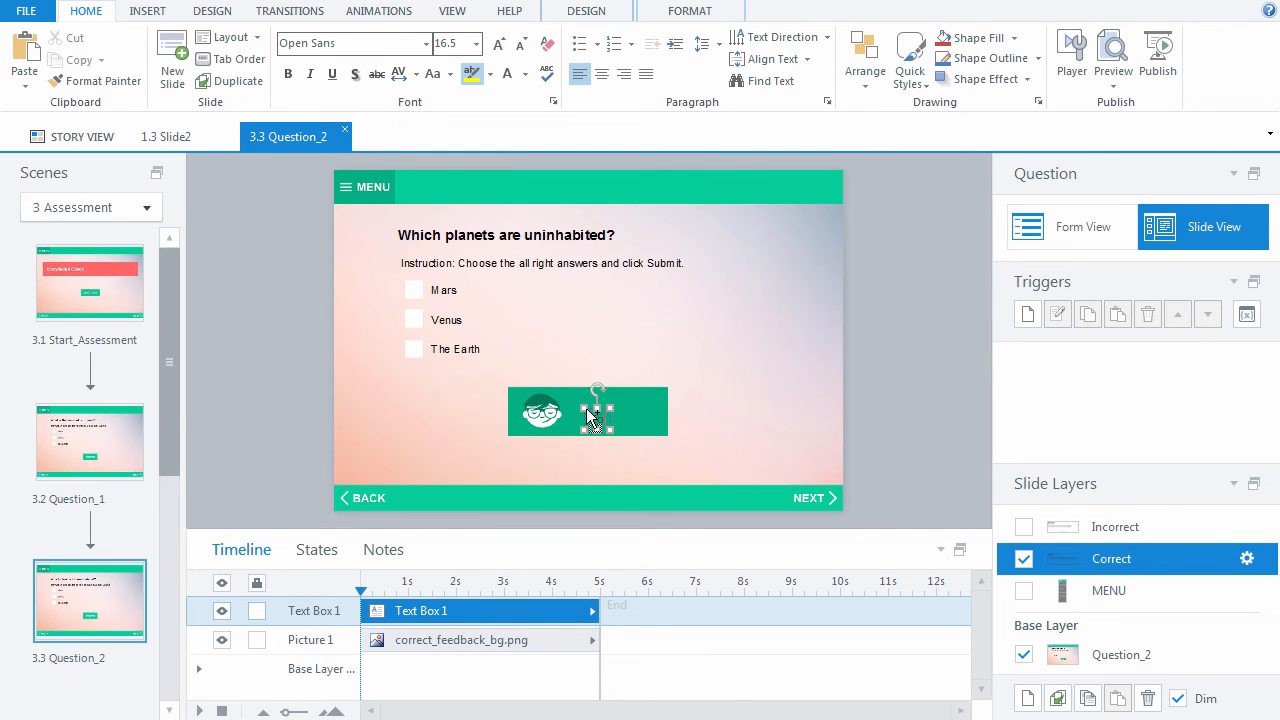
key(Escape)
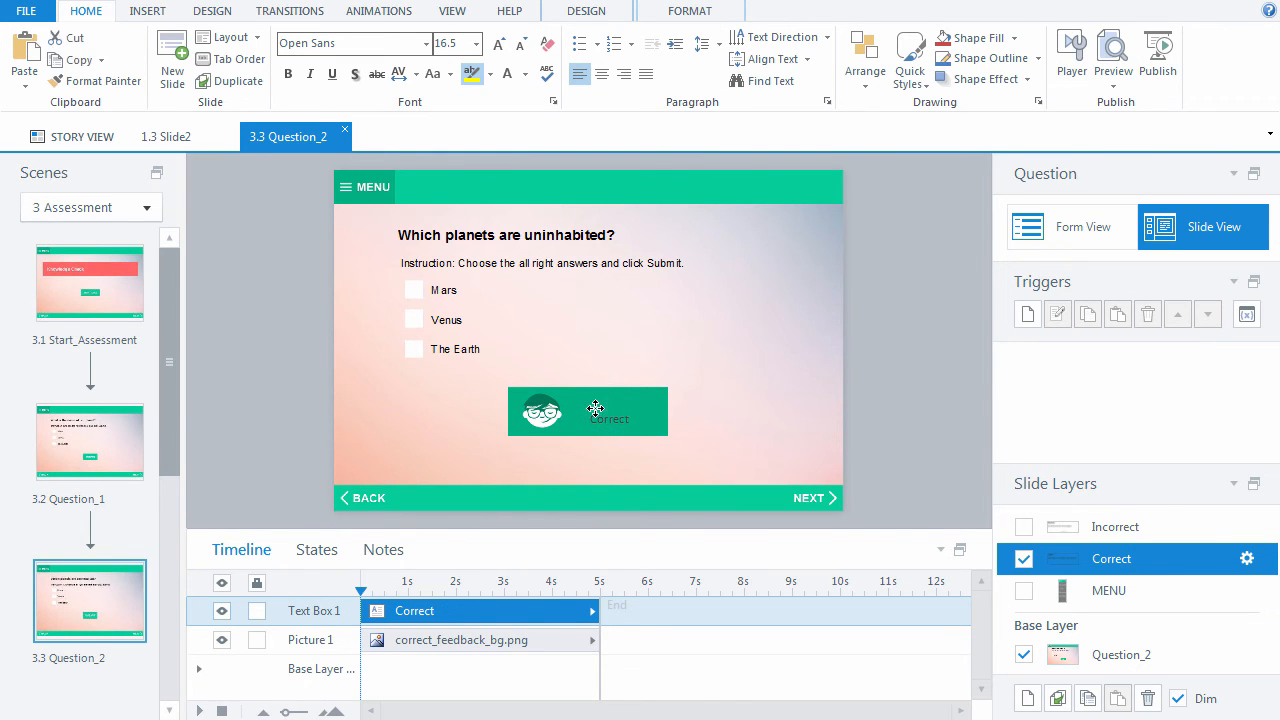
Format the "Correct" text as bold white Arial, size 30, and position it beside the face on the banner
click(395, 48)
text(Arial)
key(Tab)
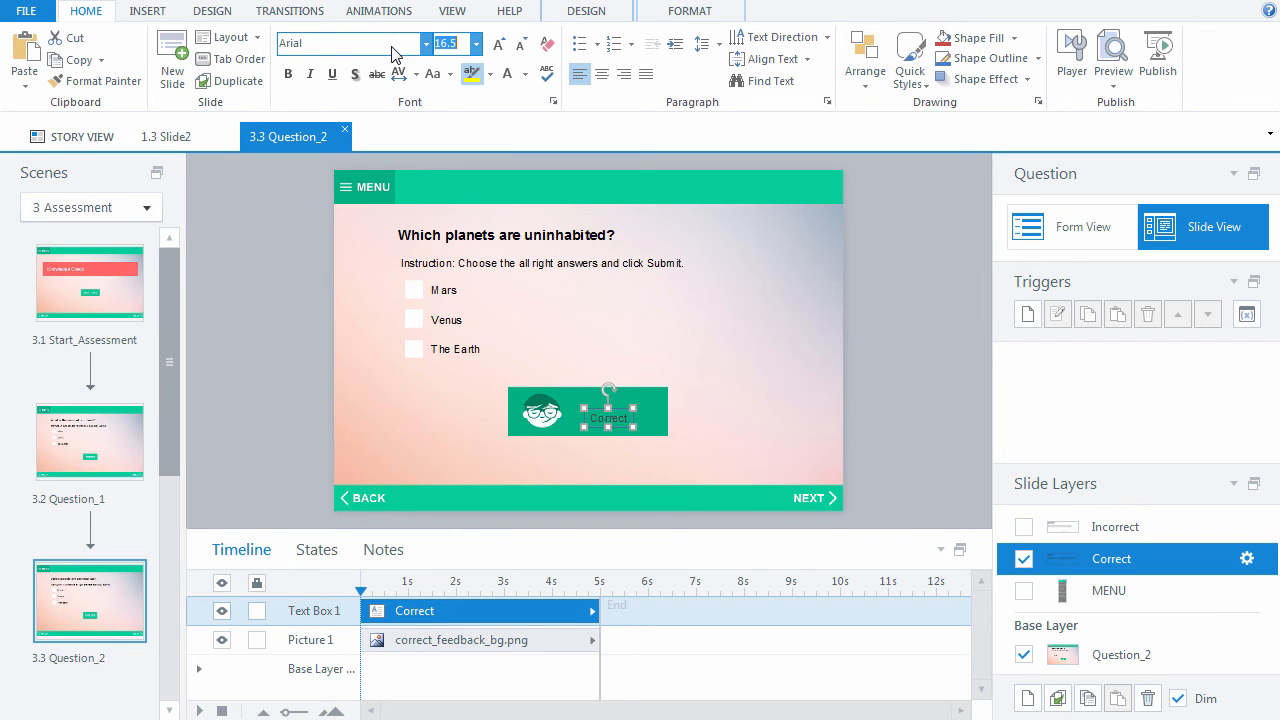
text(30)
key(Return)
key(ctrl+b)
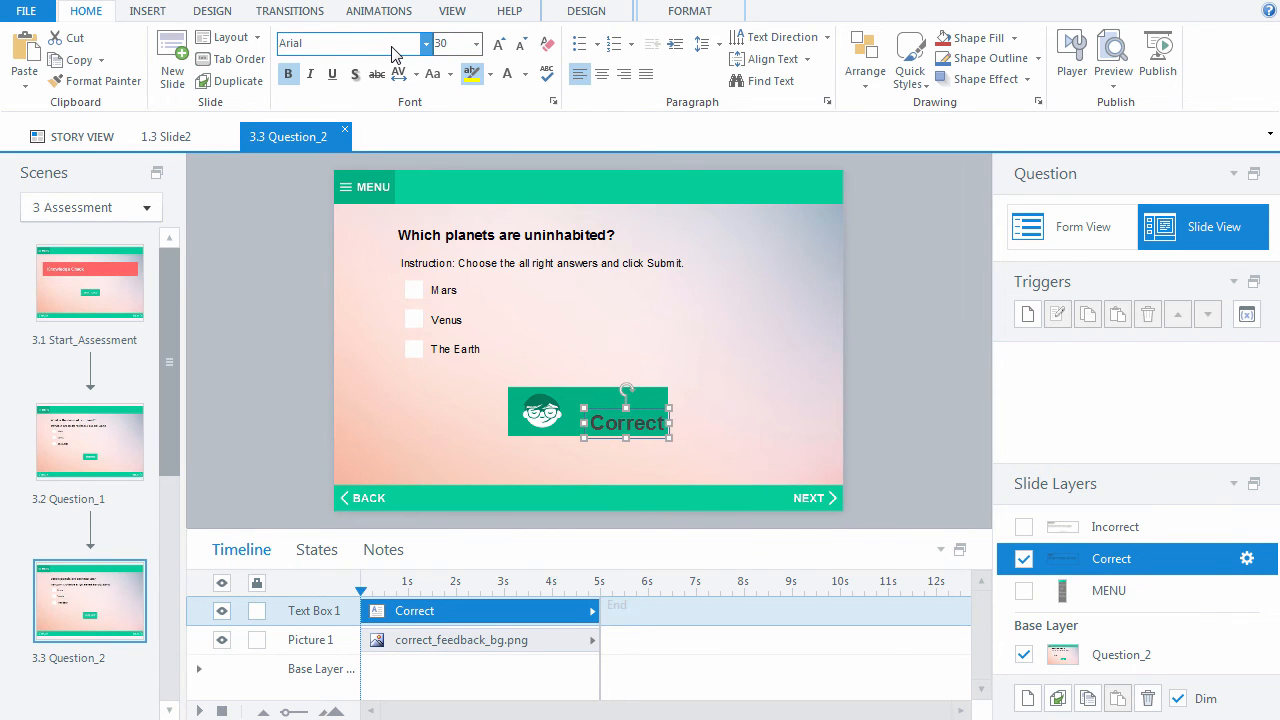
click(507, 73)
drag(611, 421, 596, 397)
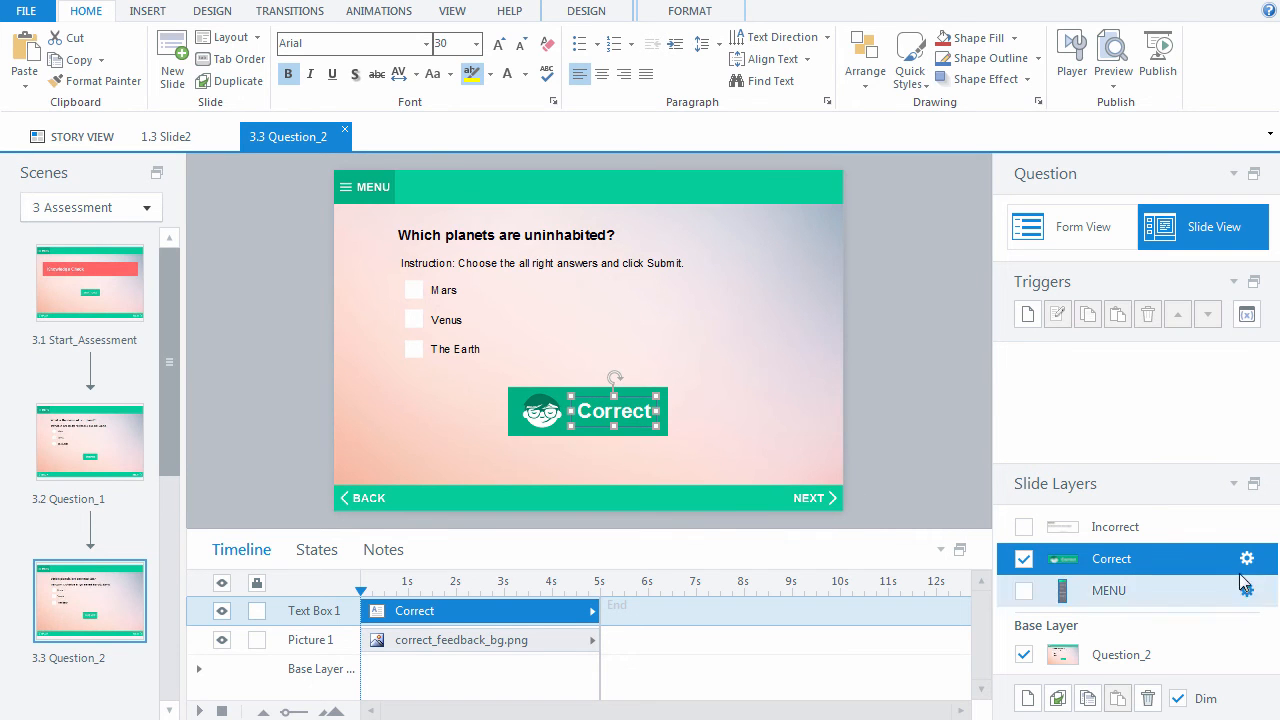
Turn off preventing the user from clicking on the base layer in the Correct layer's properties
click(1246, 558)
click(603, 383)
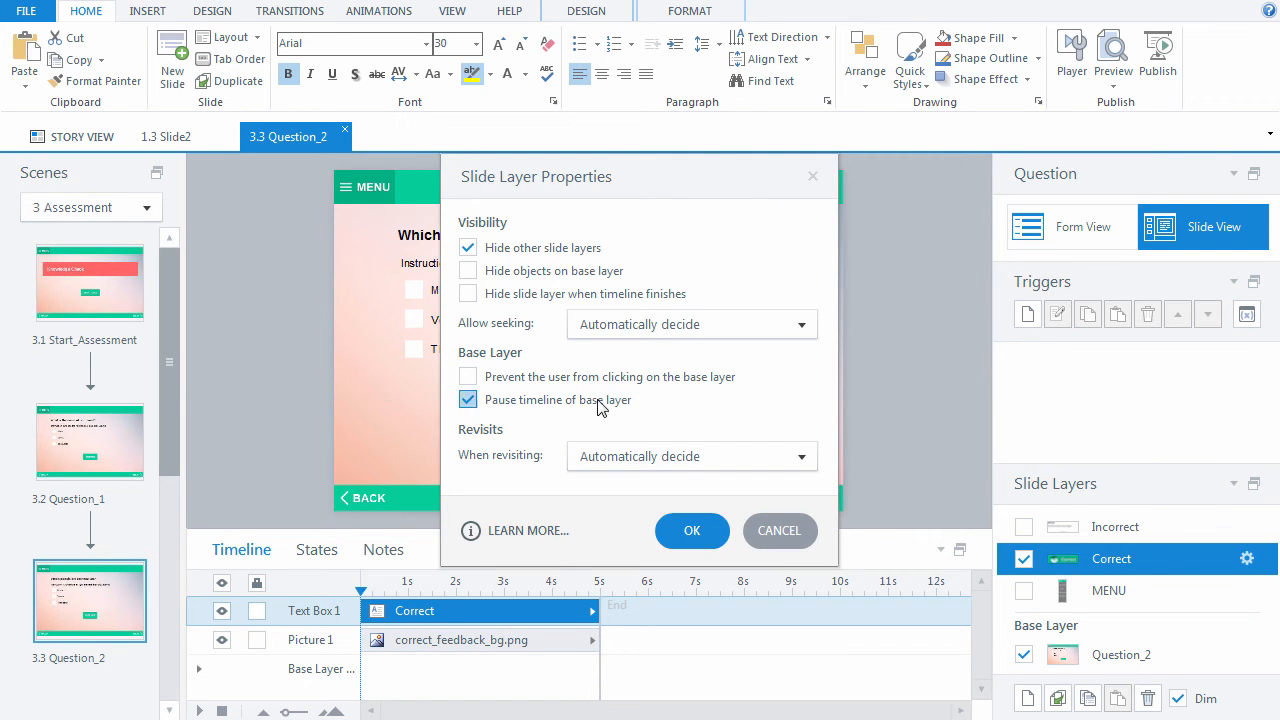
click(692, 530)
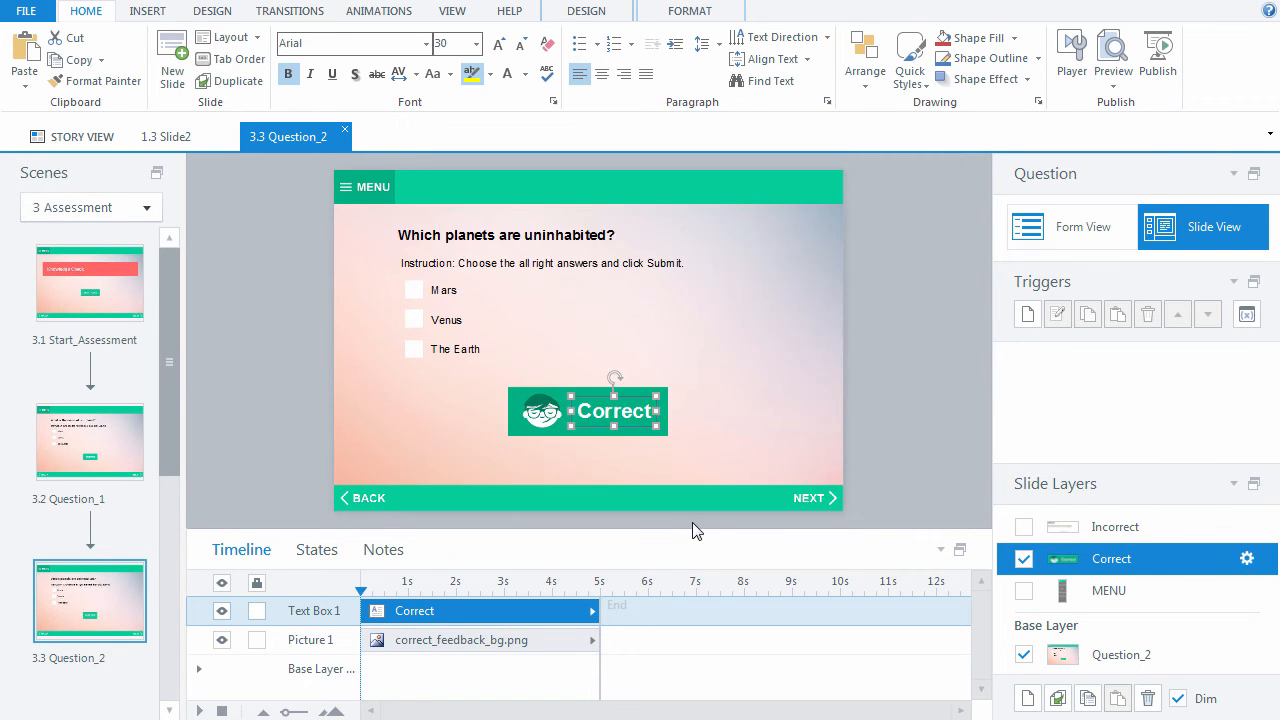
Delete all default feedback content and empty placeholders from the Incorrect layer
click(1062, 527)
key(Delete)
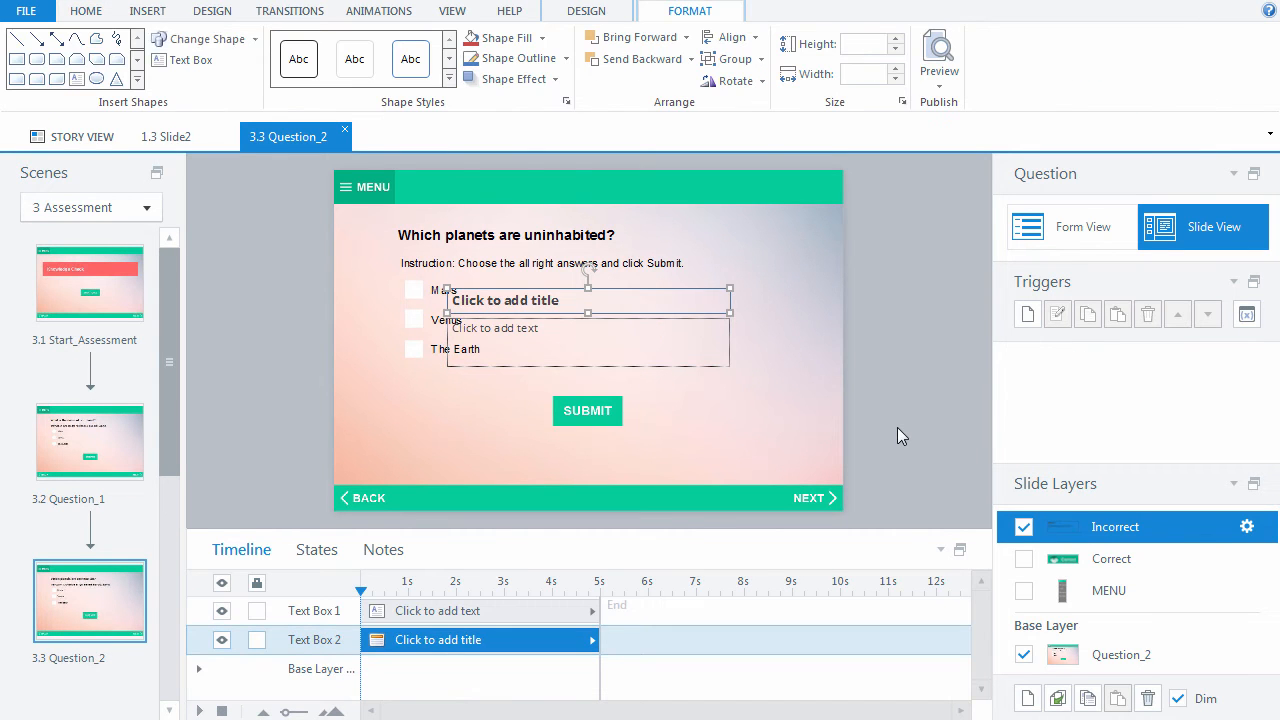
key(Delete)
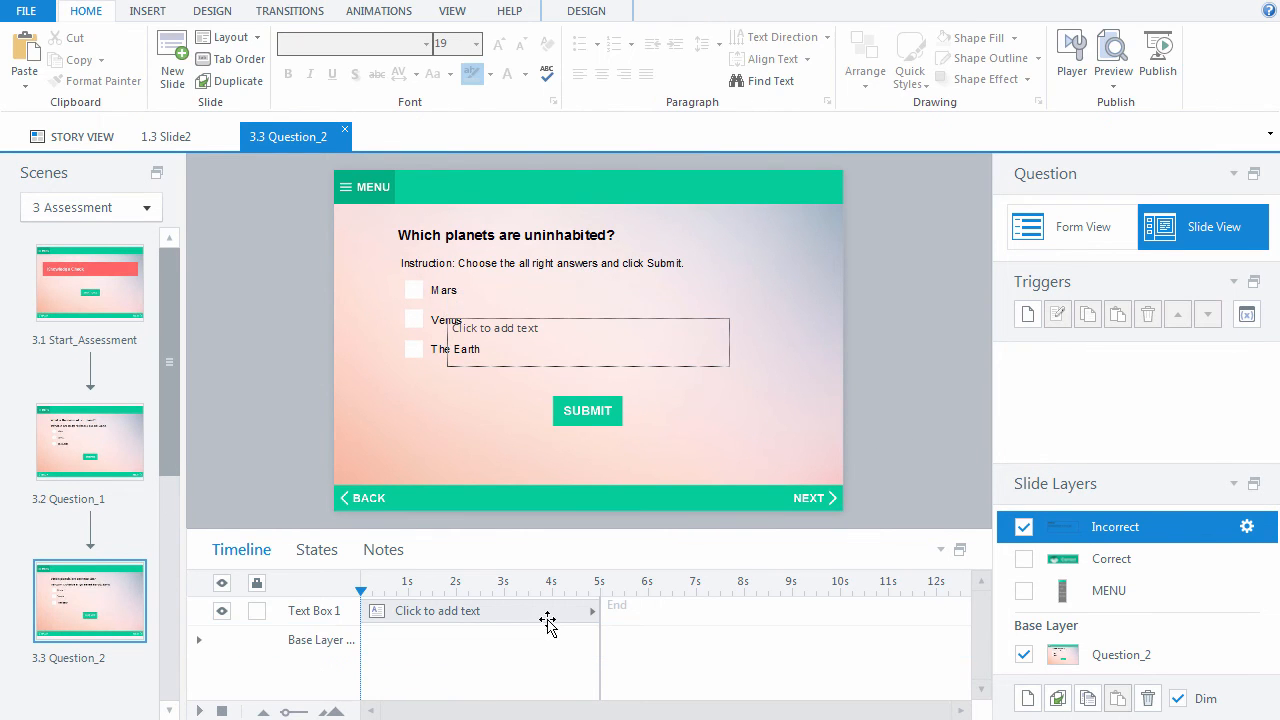
click(543, 611)
key(Delete)
Insert incorrect_feedback_bg.png on the Incorrect layer
key(ctrl+j)
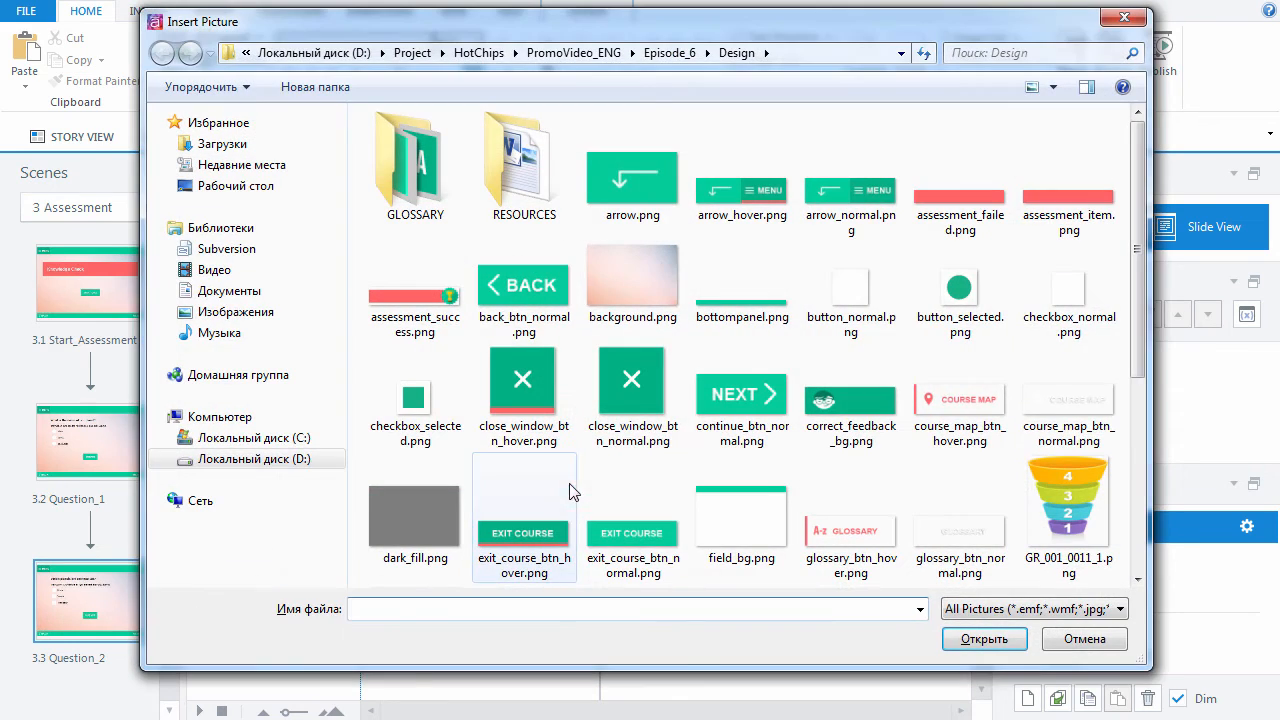
scroll(1140, 300, down, 2)
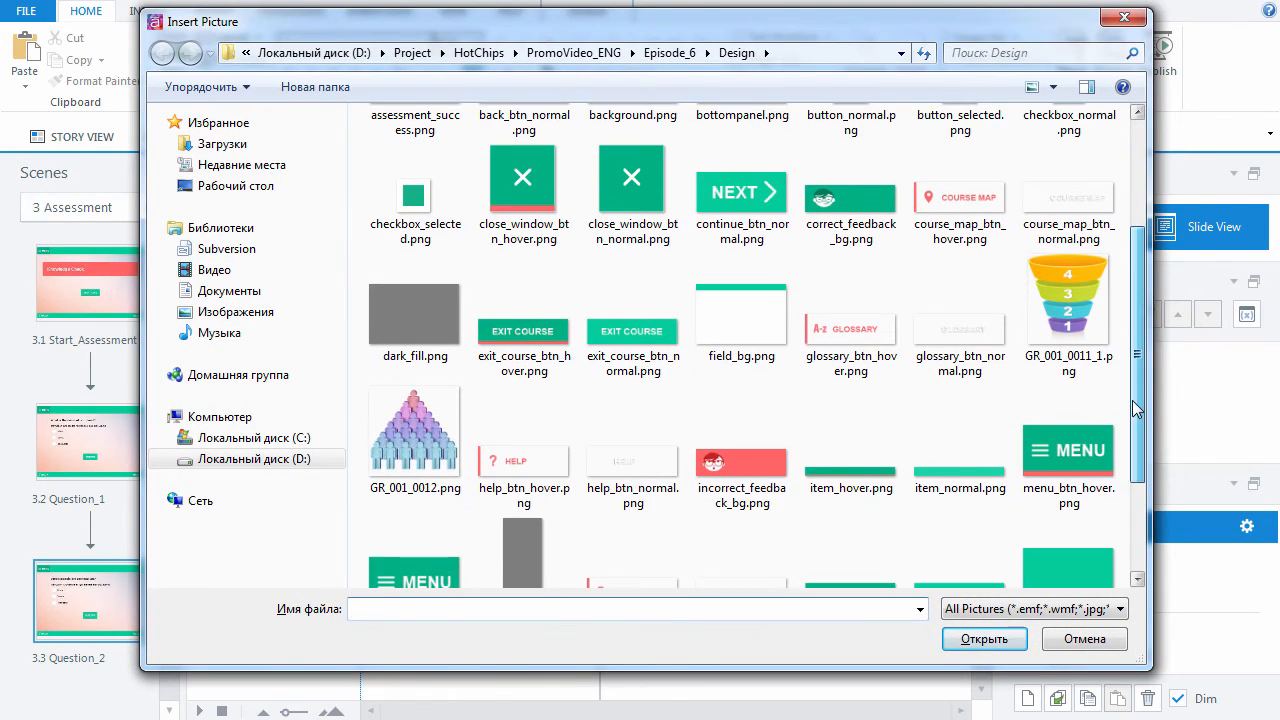
click(742, 450)
click(984, 638)
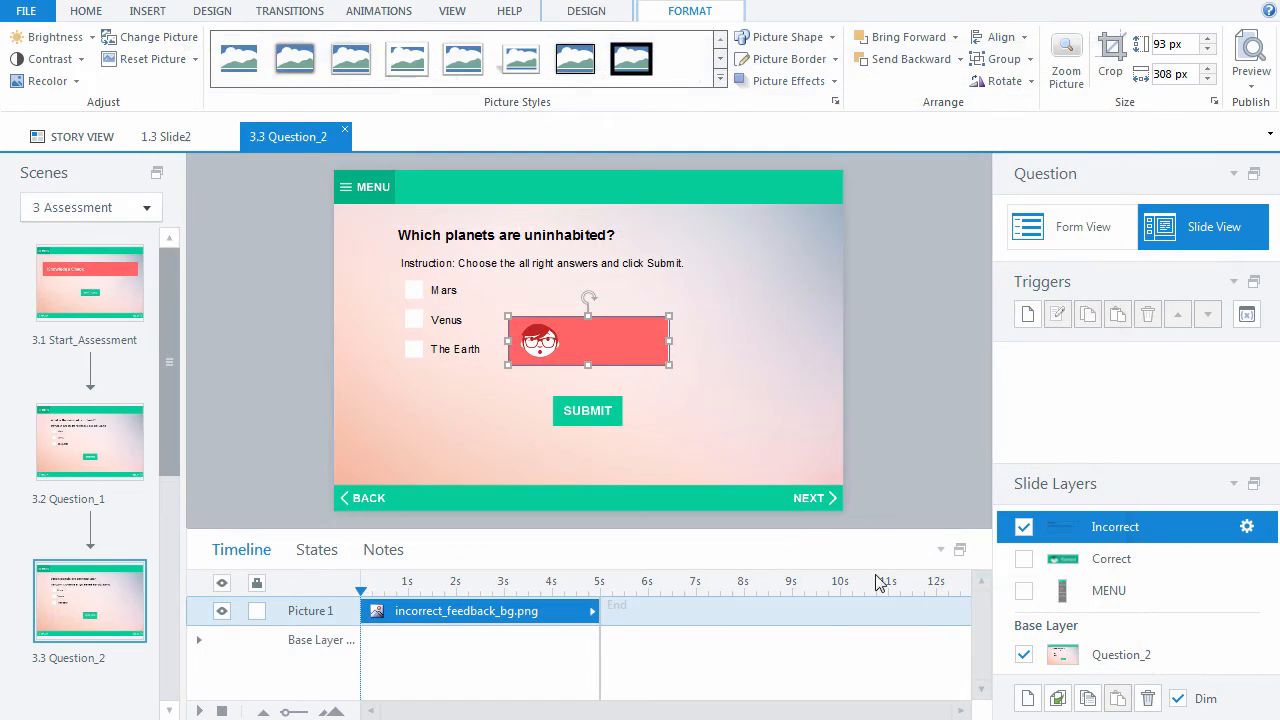
Move the red feedback banner straight down until it covers the Submit button
key(Down)
key(Down)
key(Down)
key(Down)
key(Down)
key(Down)
key(Down)
key(Down)
key(Down)
key(Down)
key(Down)
key(Down)
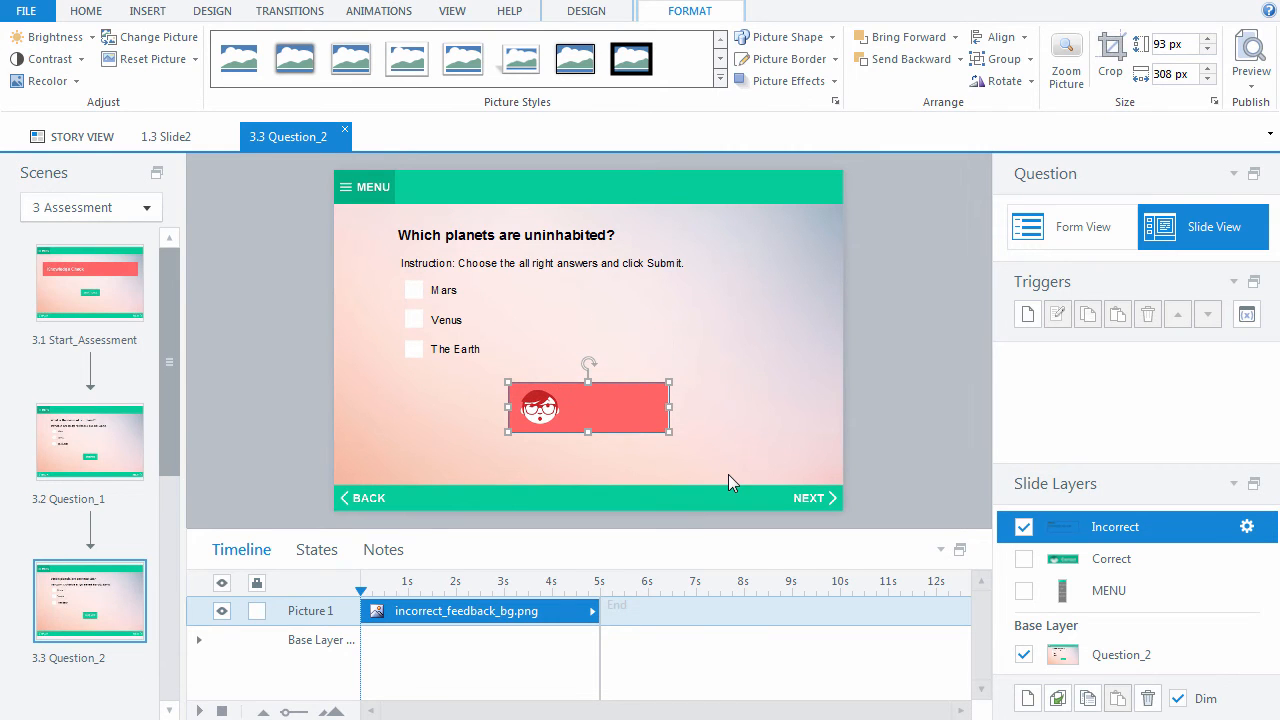
Add a text box reading "Incorrect" on the red feedback banner
click(575, 400)
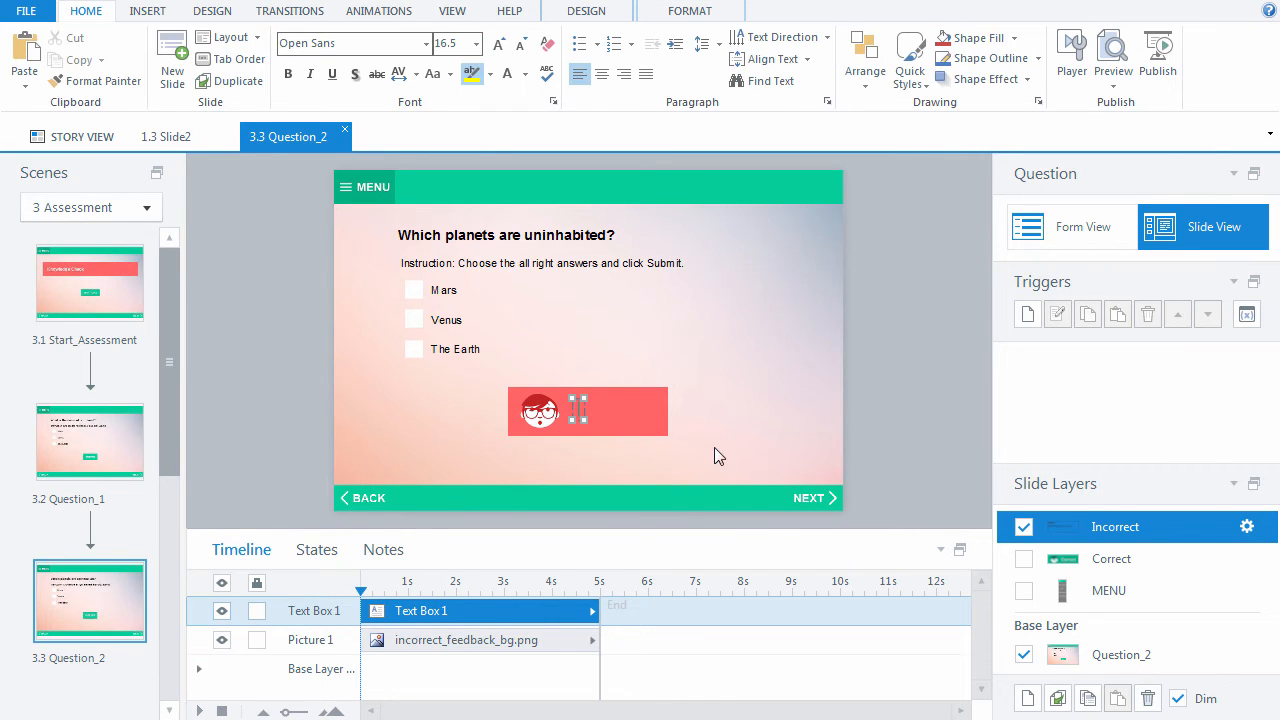
text(Incorrect!)
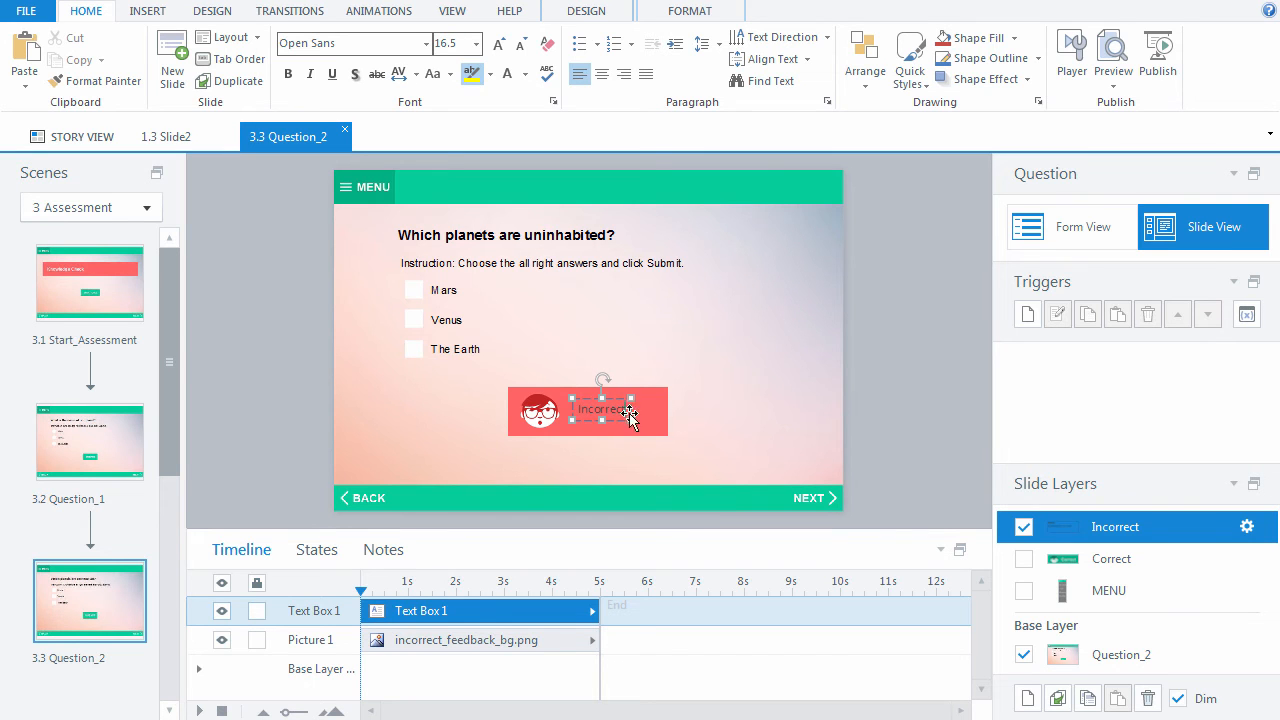
click(629, 413)
Format the "Incorrect" text as bold white Arial, size 30, and shift it slightly so it fits within the banner
click(399, 44)
text(A)
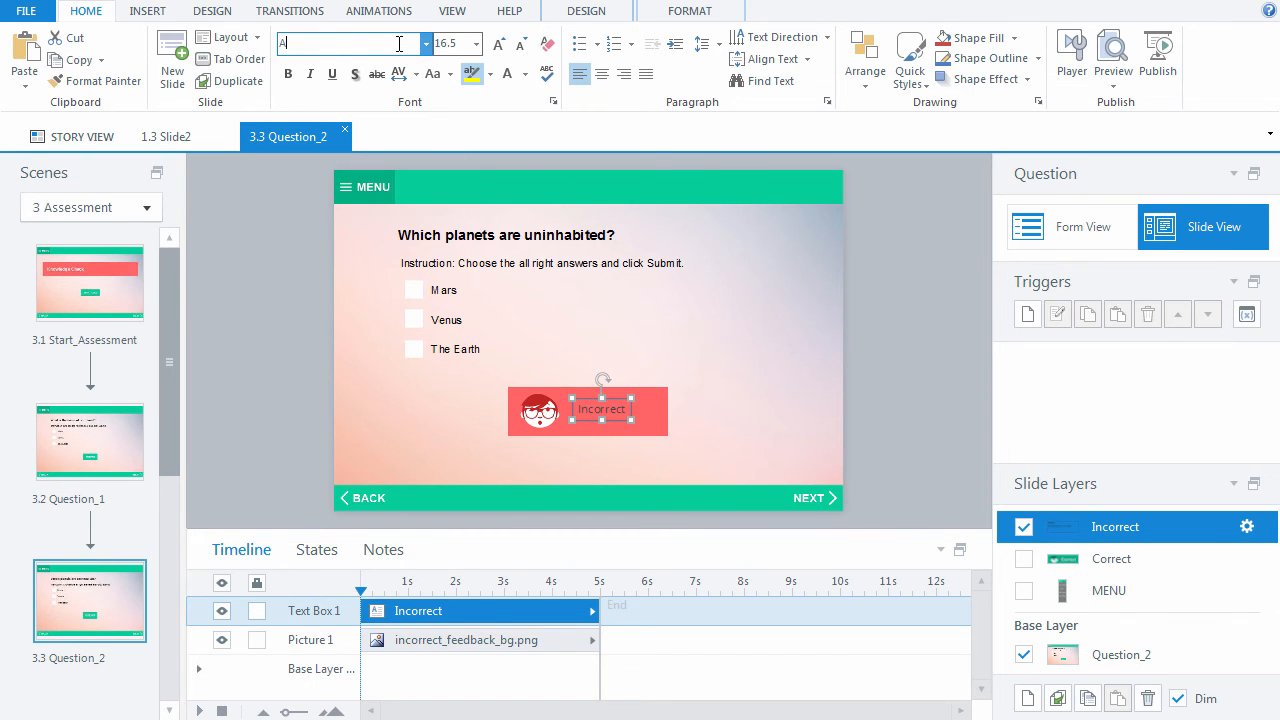
text(rial)
key(Tab)
text(30)
key(Return)
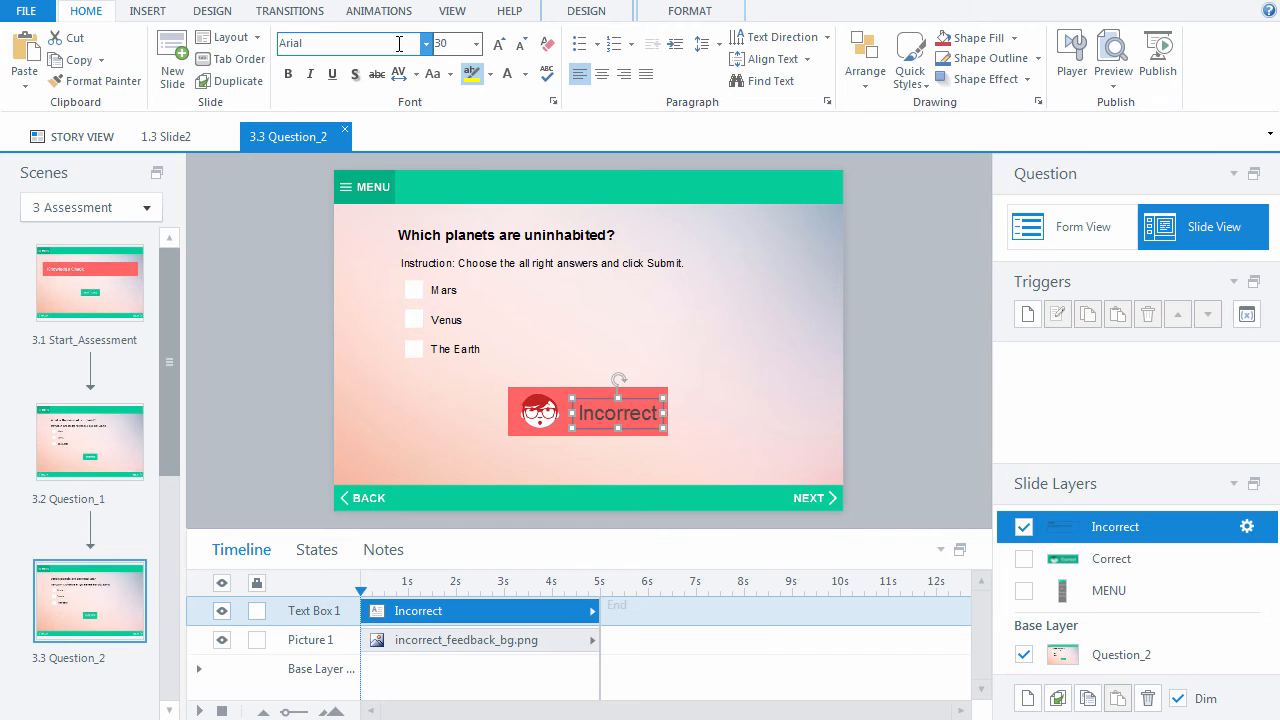
key(ctrl+b)
click(507, 74)
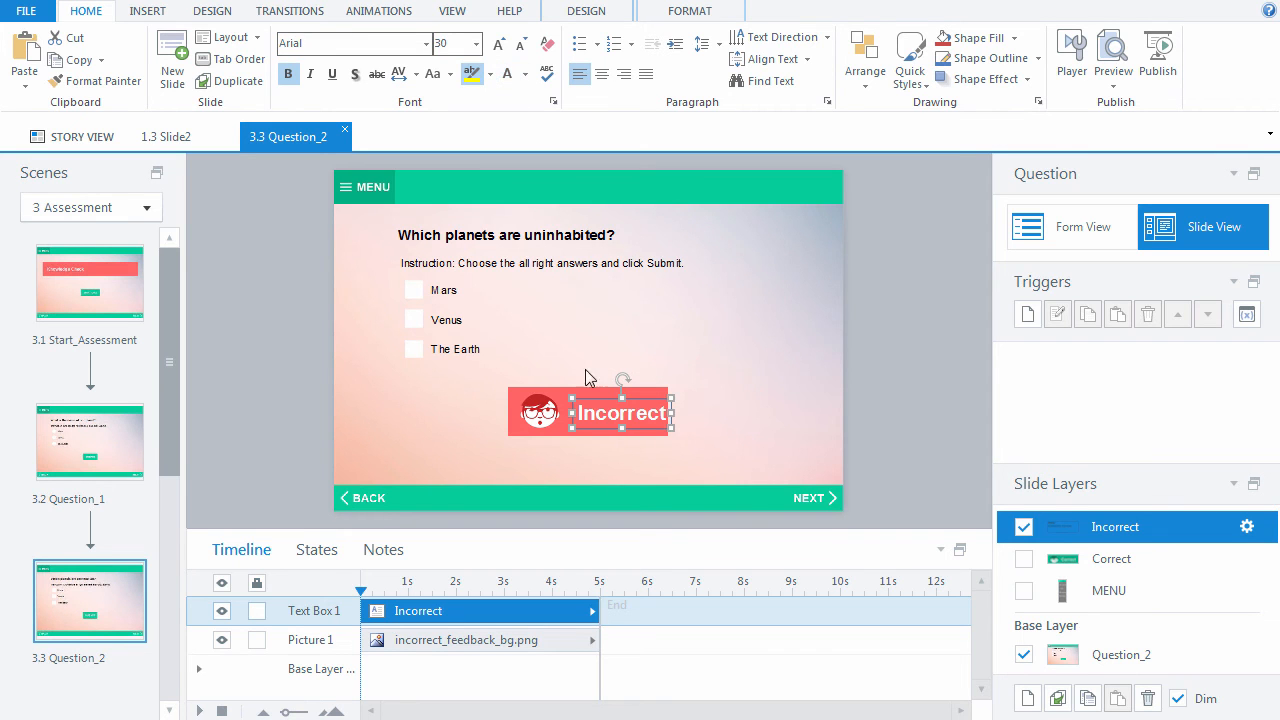
drag(603, 401, 595, 401)
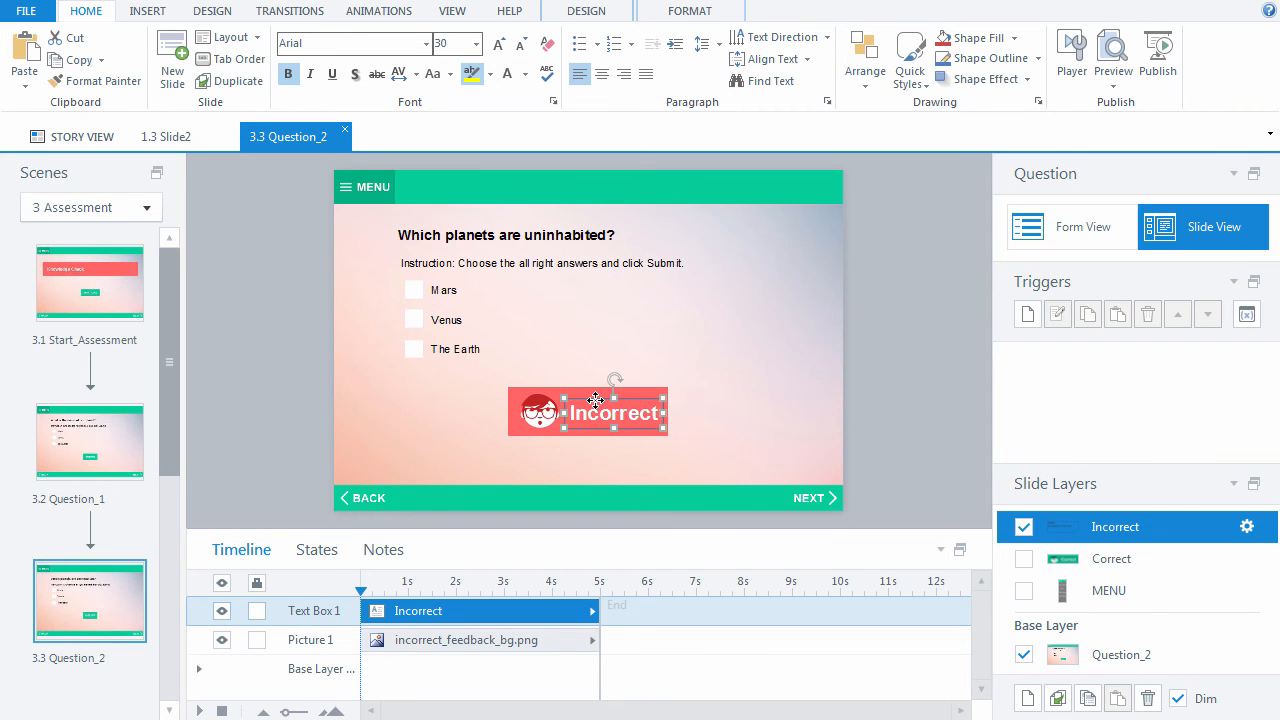
Turn off both base layer options, preventing clicks and pausing the timeline, in the Incorrect layer's properties
click(1246, 526)
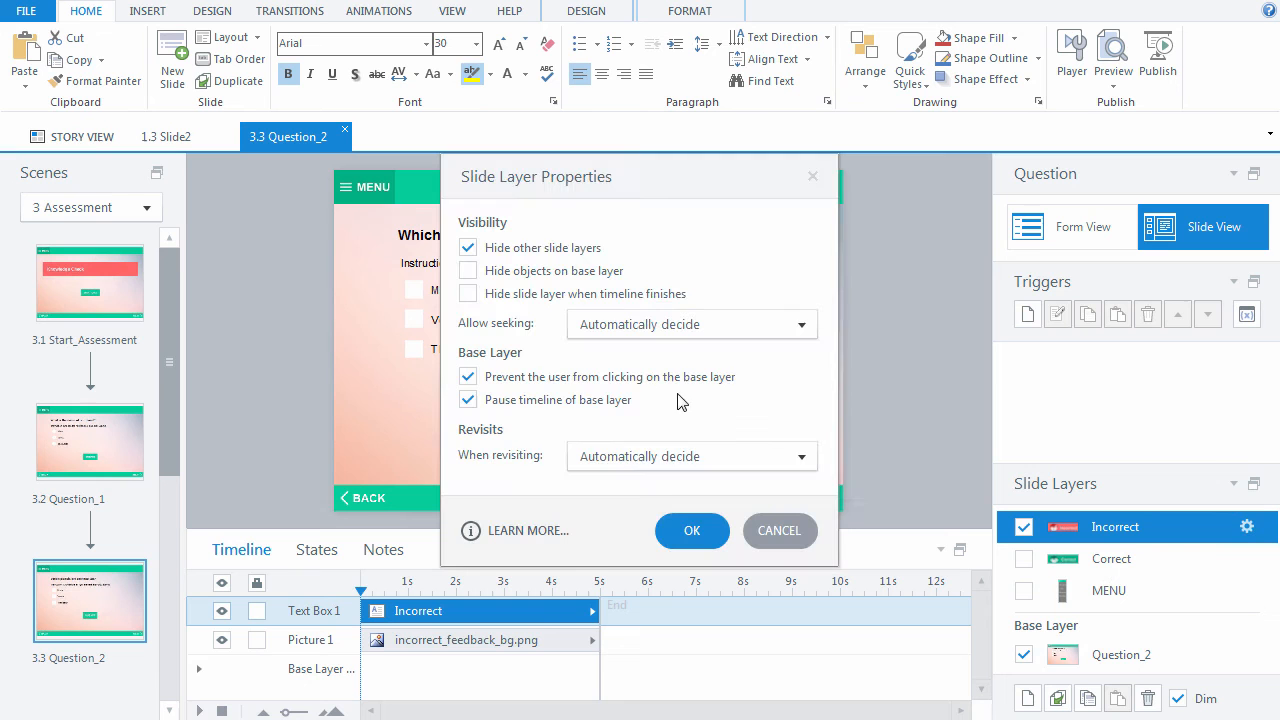
click(576, 378)
click(560, 402)
click(690, 533)
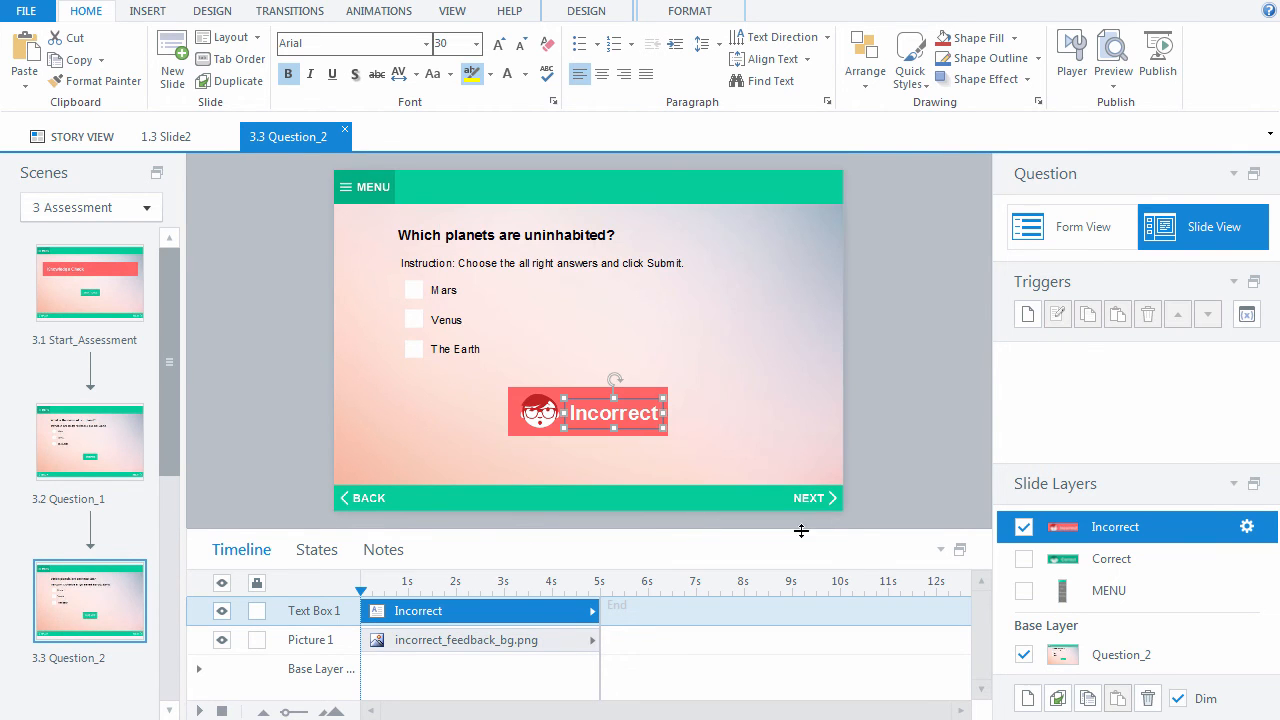
Return to the base layer, preview the slide and submit Venus and The Earth to test the wrong-answer feedback
click(1150, 660)
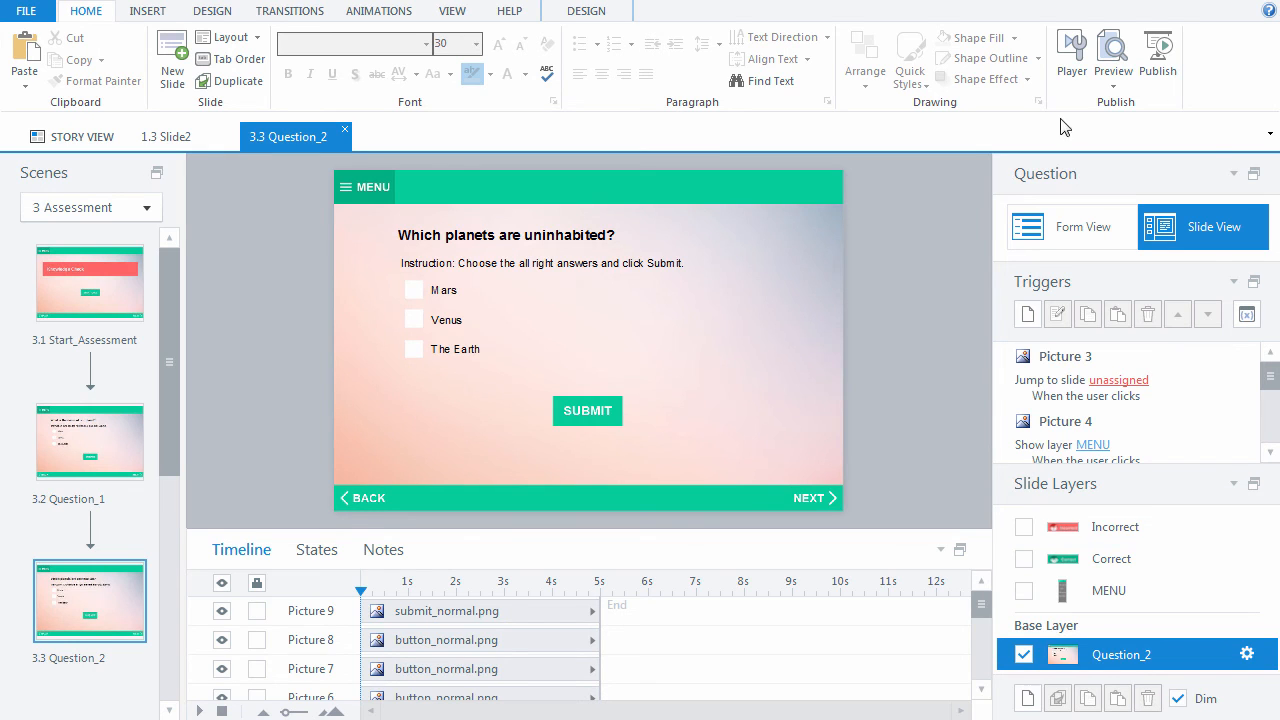
click(1108, 88)
click(1106, 106)
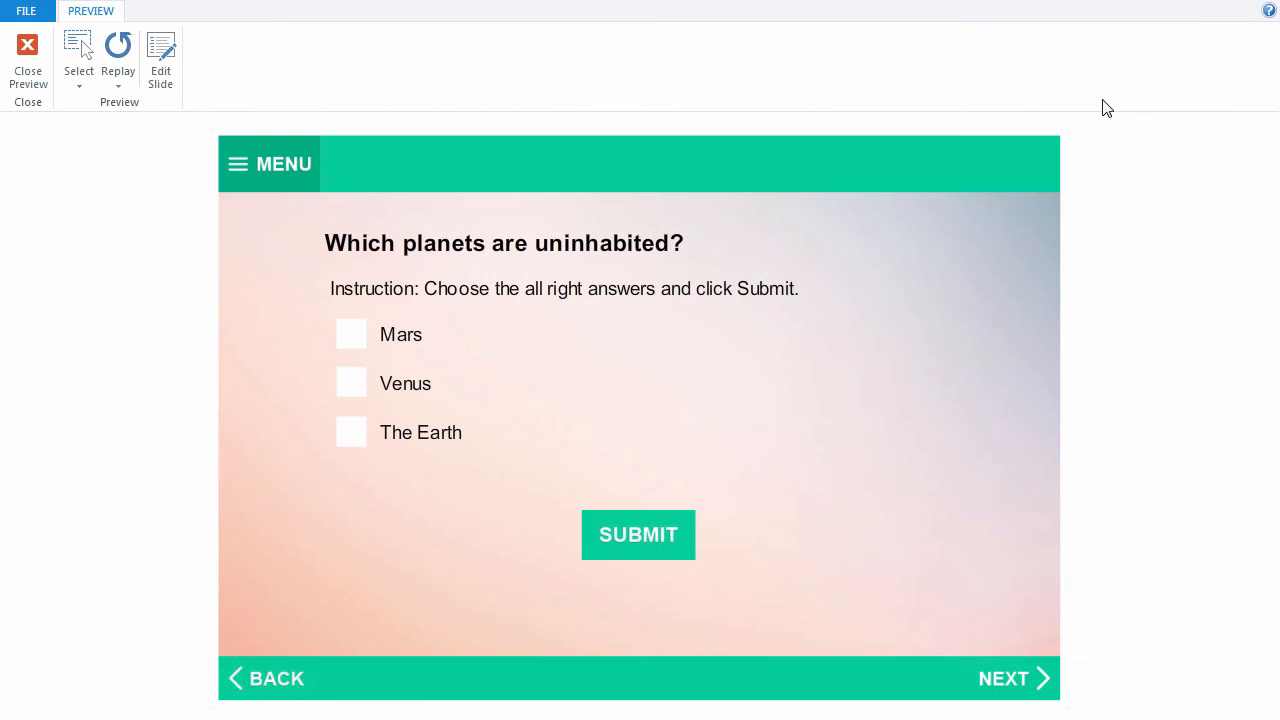
click(352, 384)
click(352, 432)
click(626, 540)
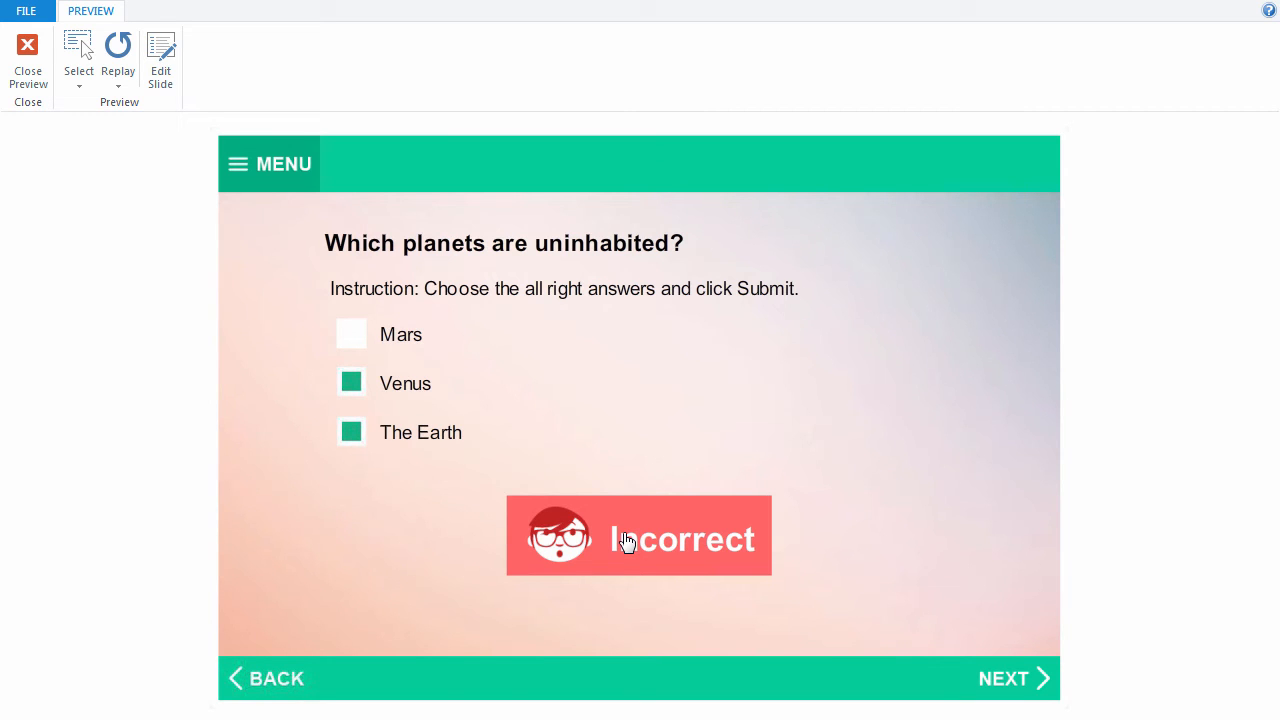
Replay the preview, submit Mars and Venus to test the right-answer feedback, and close the preview
click(125, 58)
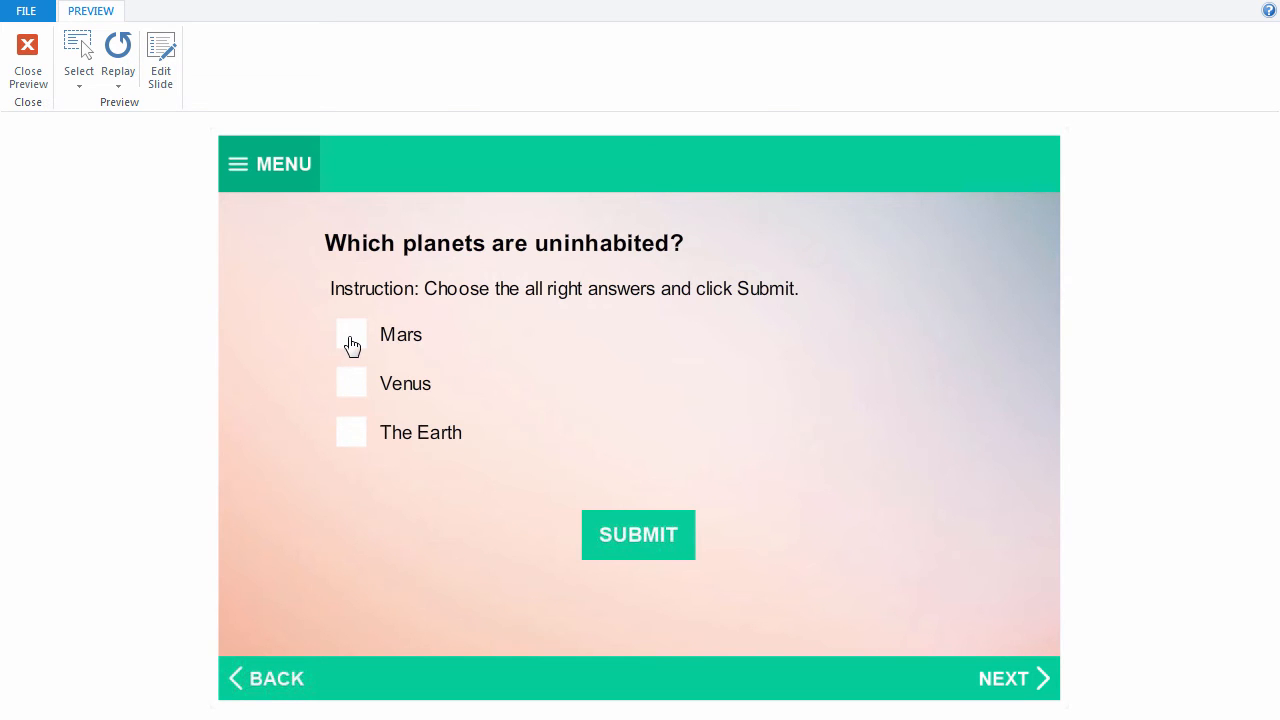
click(350, 340)
click(351, 386)
click(609, 537)
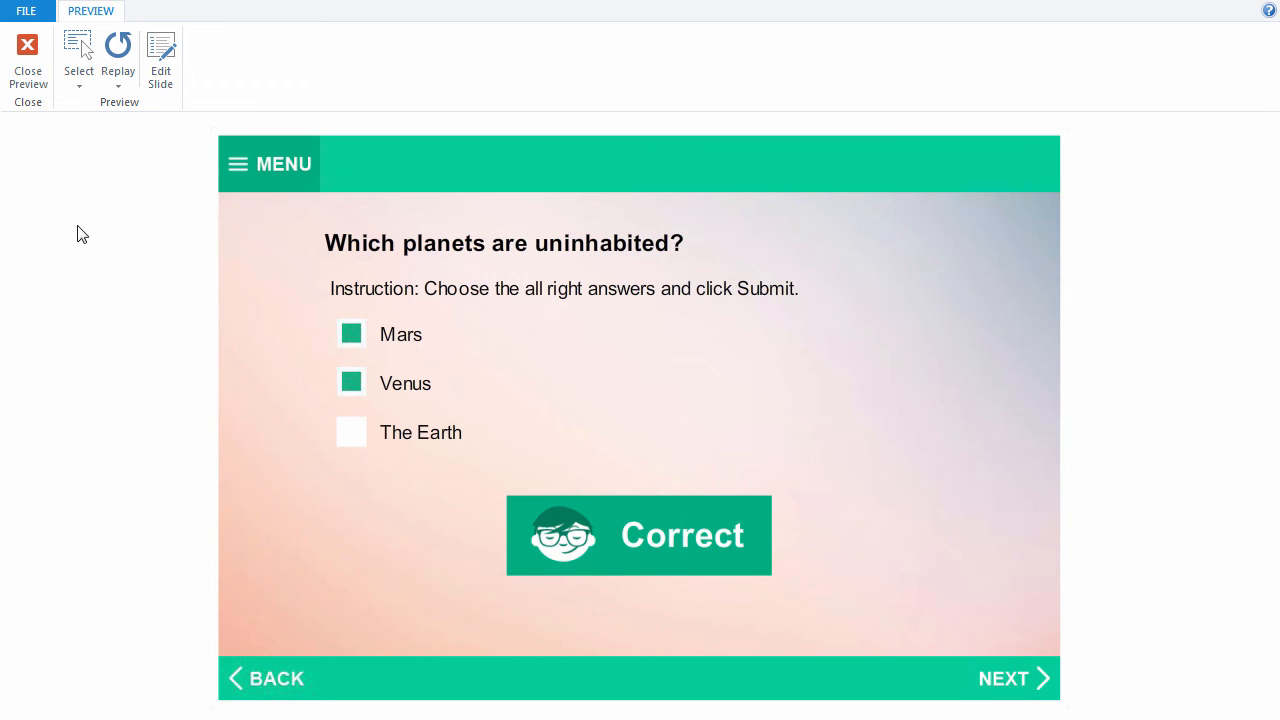
click(27, 58)
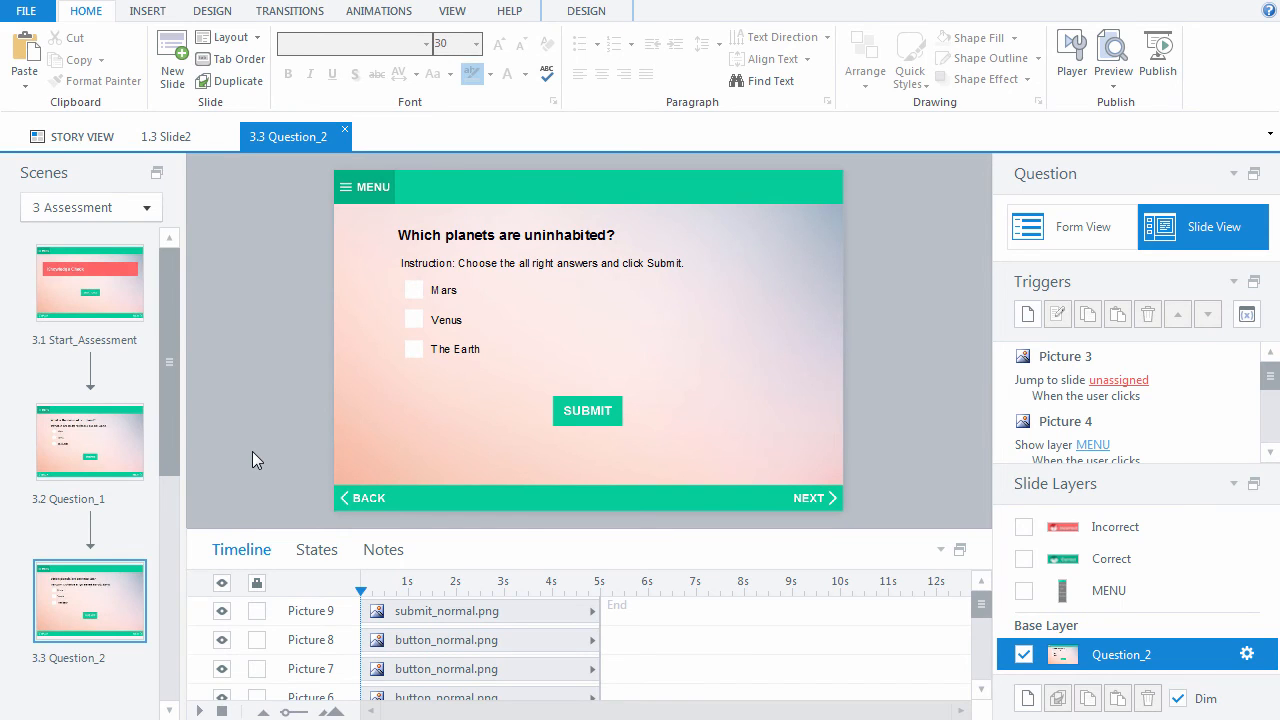
Insert a Graded Result Slide after Question_2 in the Assessment scene
click(176, 72)
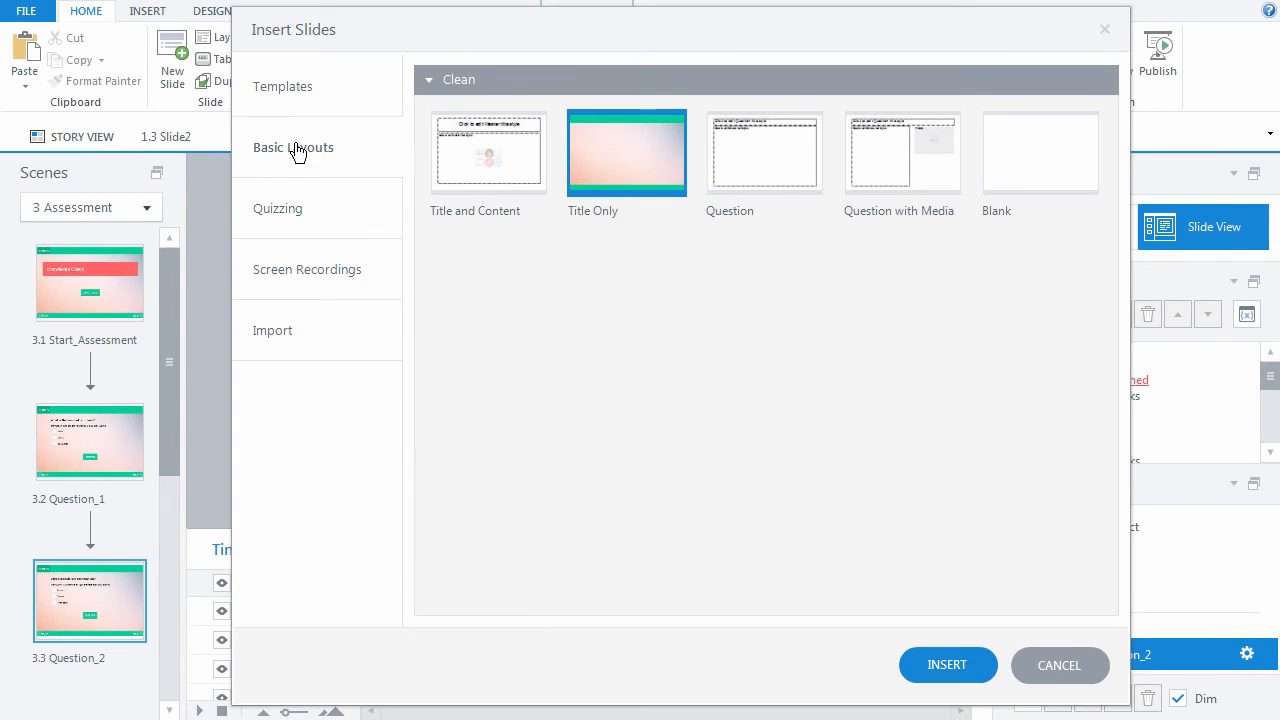
click(290, 205)
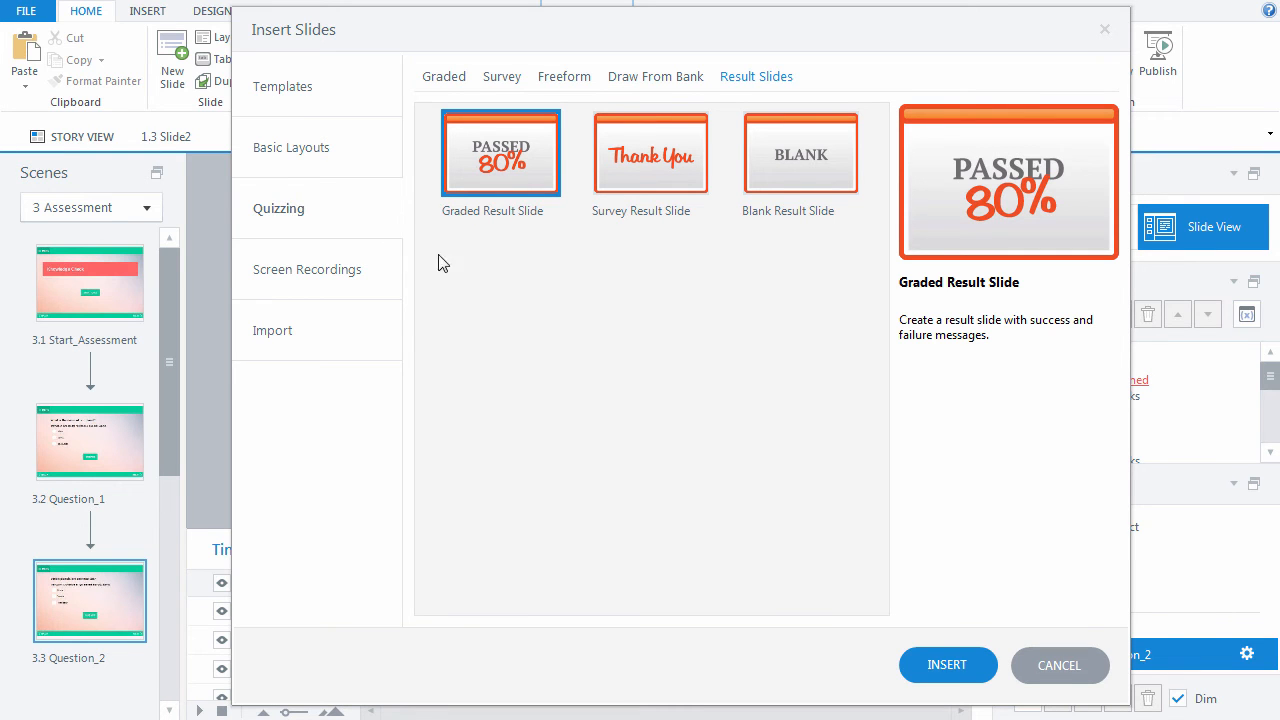
click(935, 675)
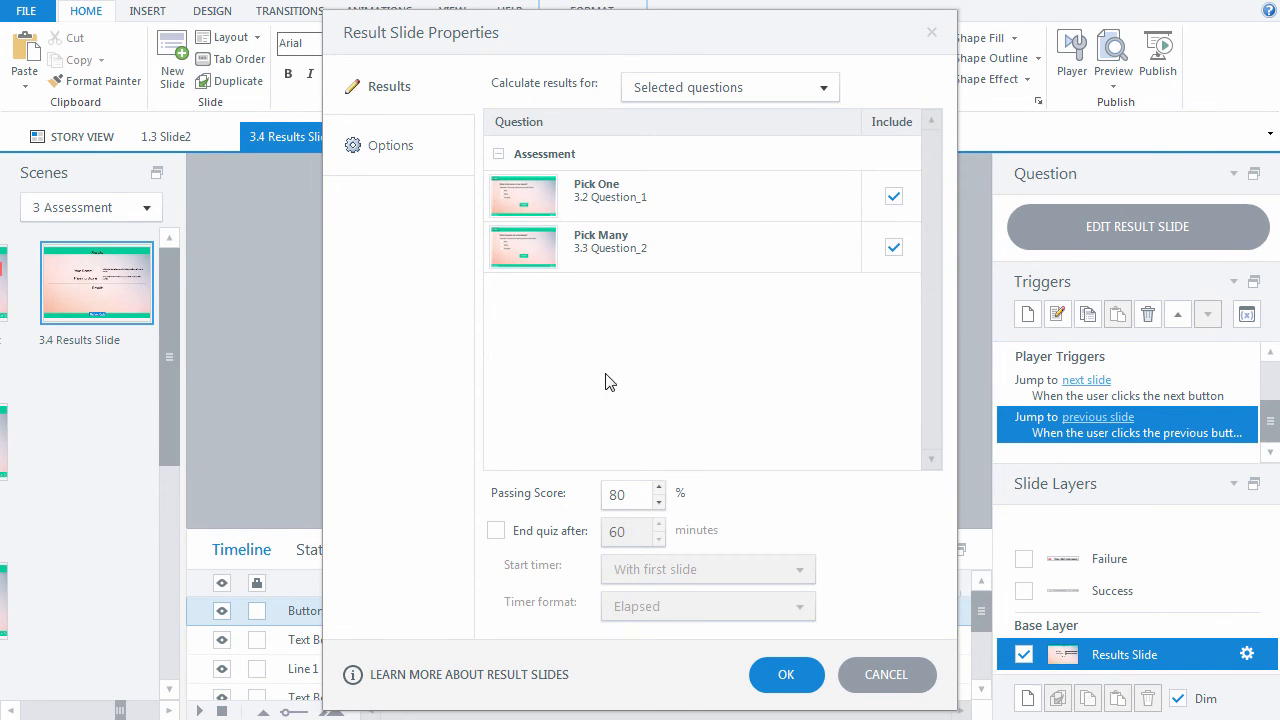
Turn off the passing score, quiz review and correct/incorrect response options for the result slide, keeping only the user's score shown
click(389, 155)
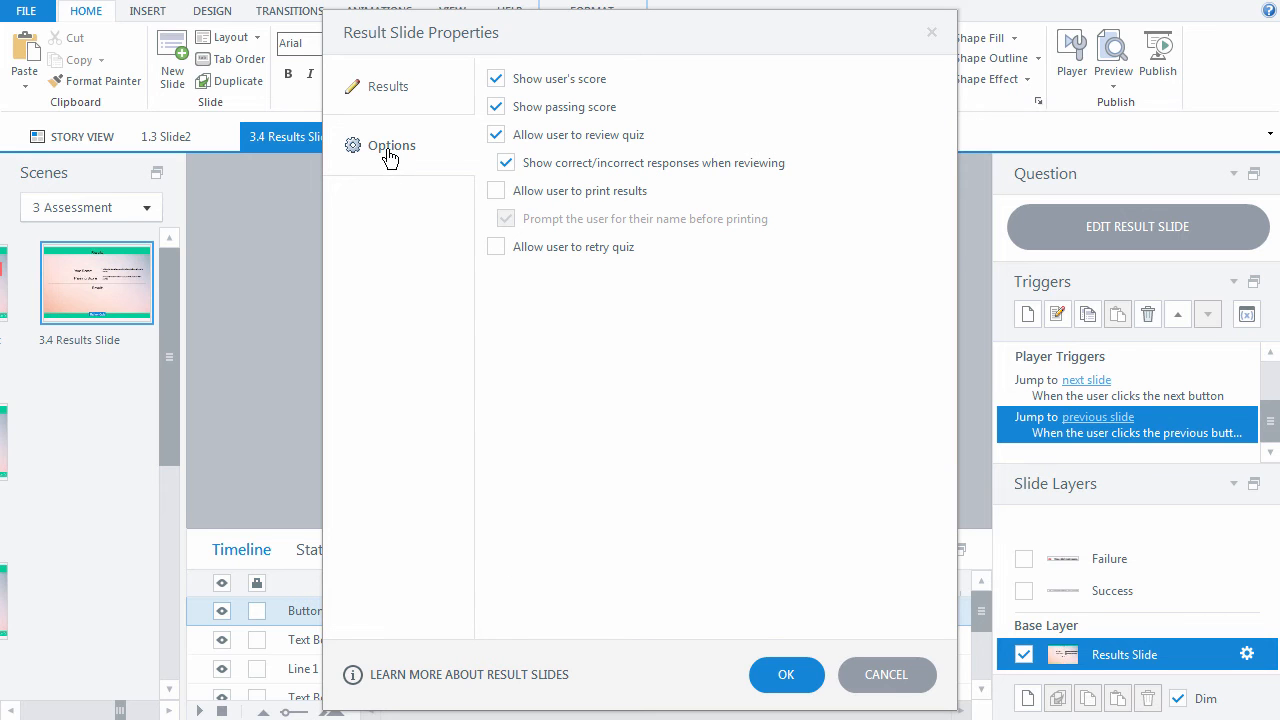
click(506, 162)
click(496, 134)
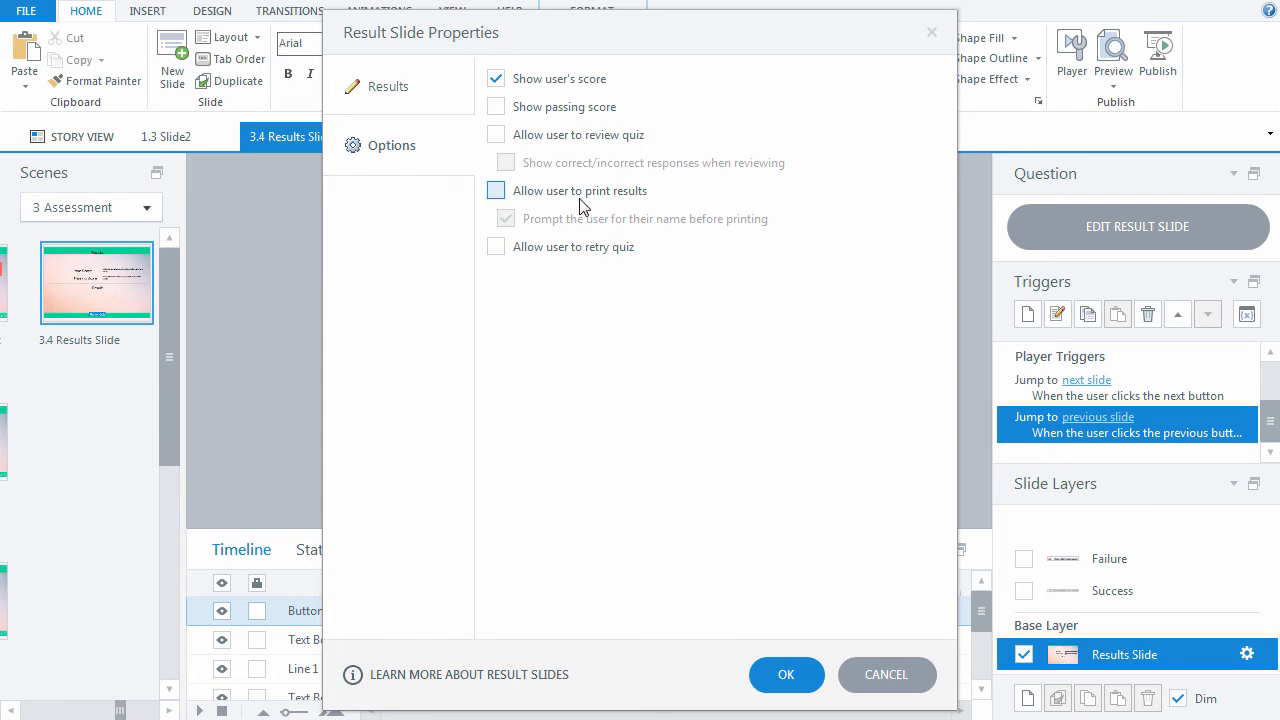
click(774, 676)
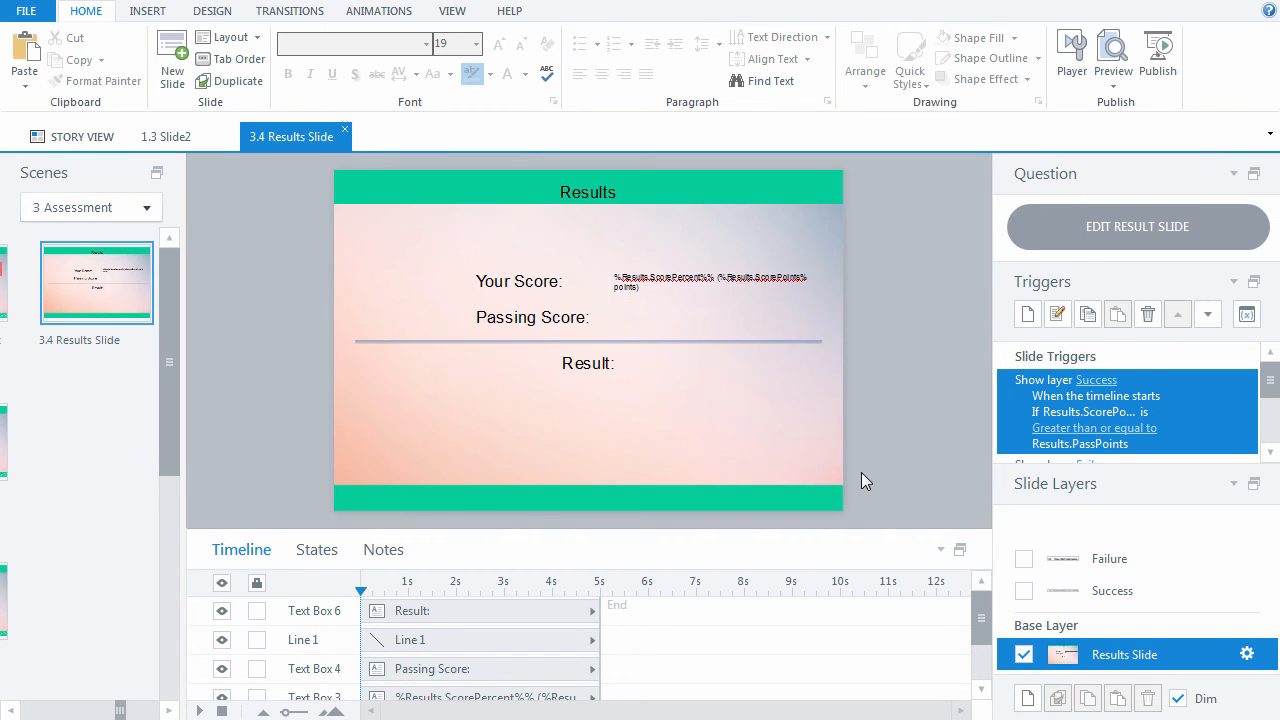
Set the score variable text to size 20, move it below "Result:" and widen its box to fit on one line
click(702, 274)
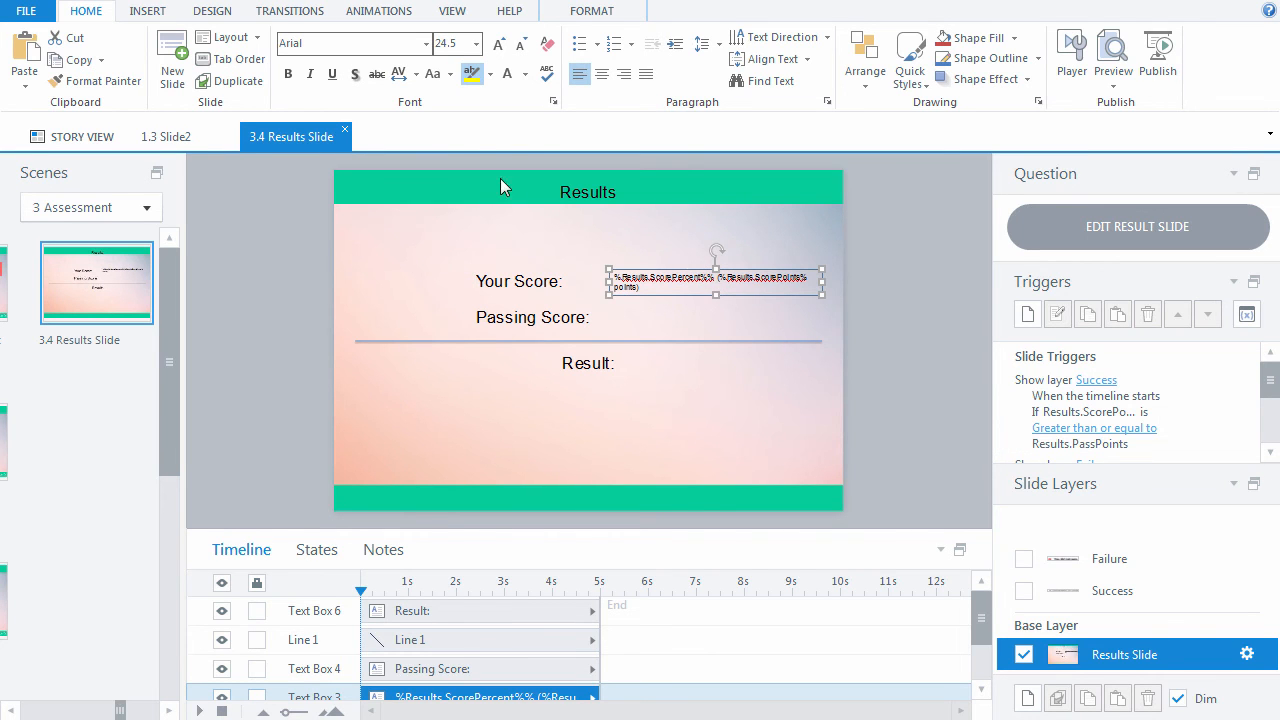
click(443, 43)
text(20)
key(Return)
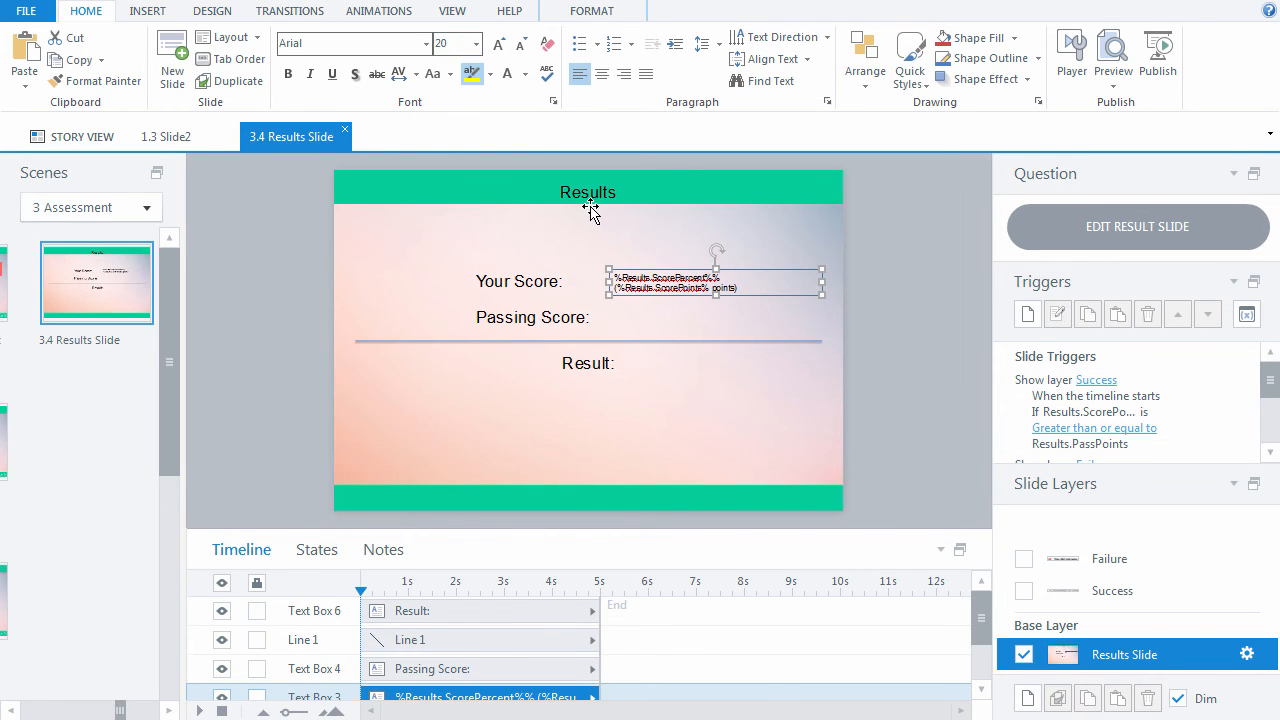
drag(740, 300, 690, 424)
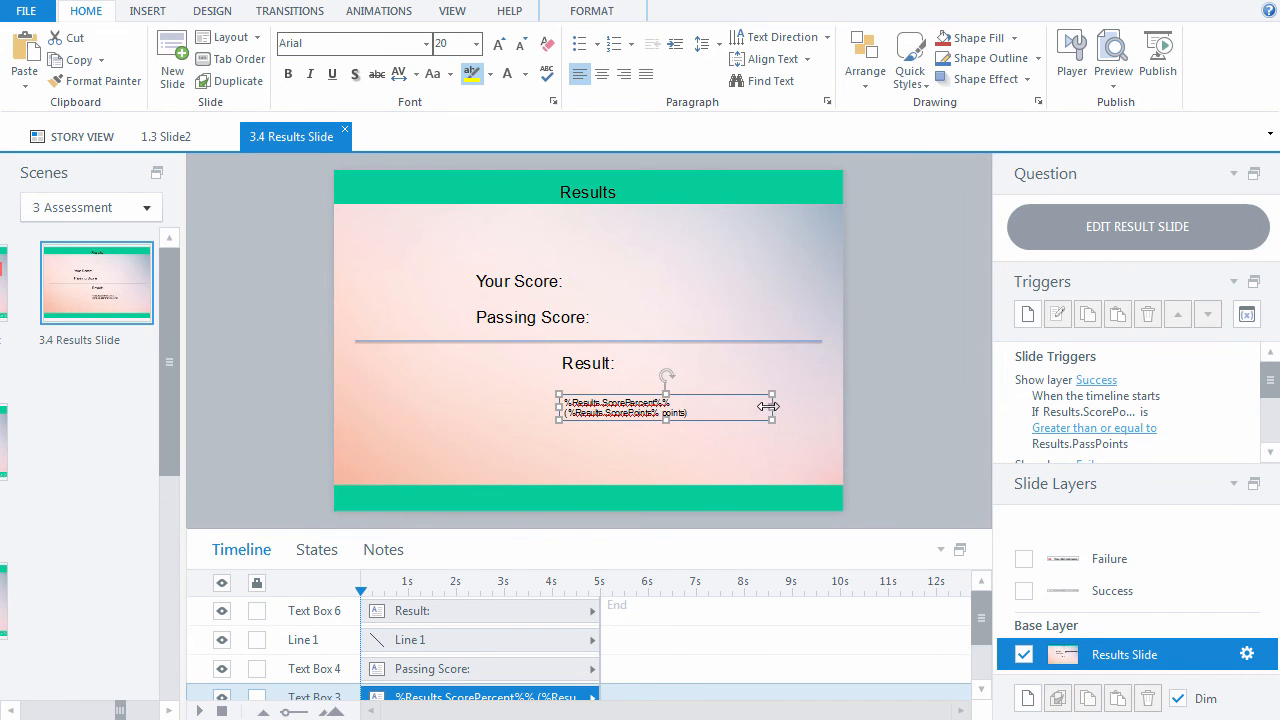
drag(772, 406, 840, 410)
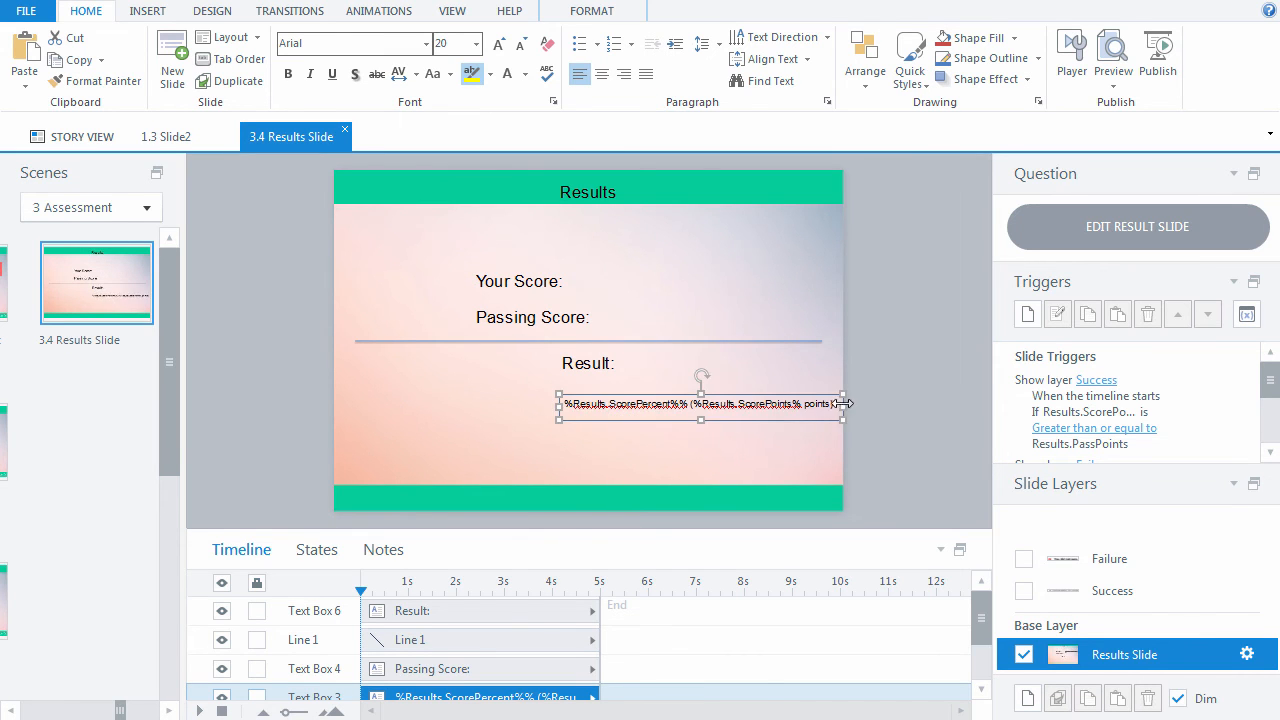
click(869, 395)
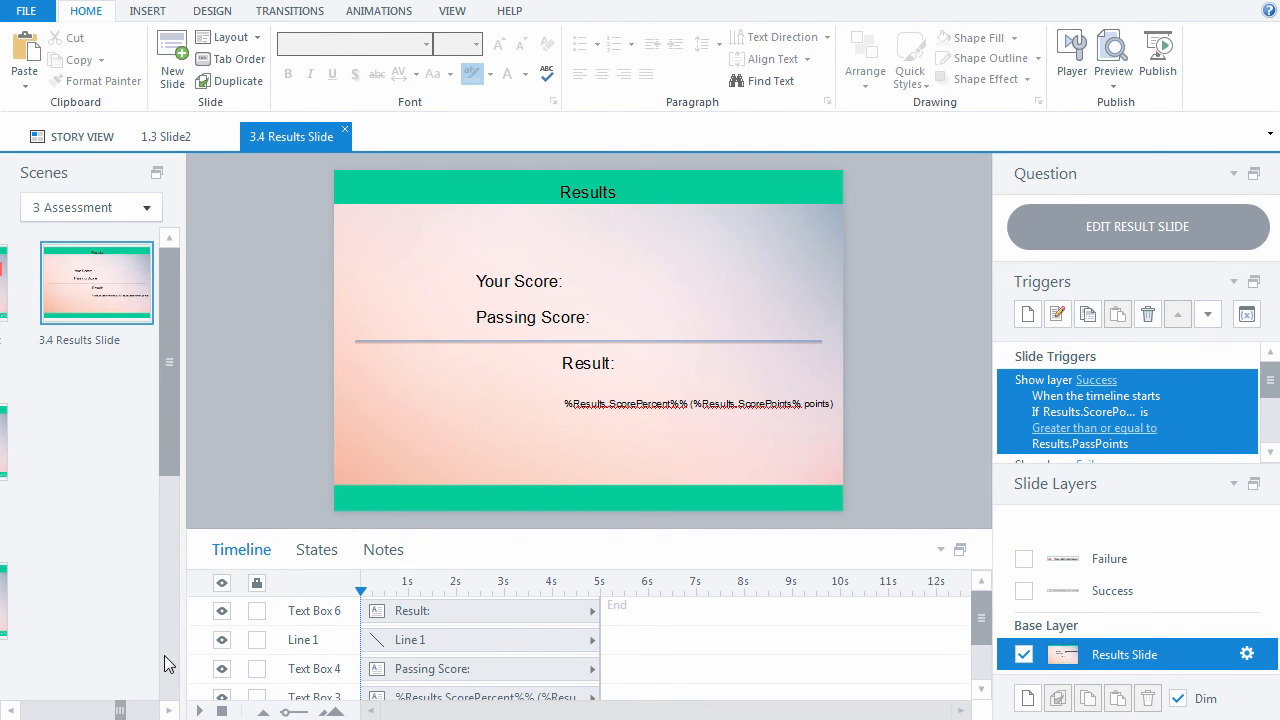
Set the NEXT button's trigger on Question_2 to jump to 3.4 Results Slide
drag(120, 710, 38, 710)
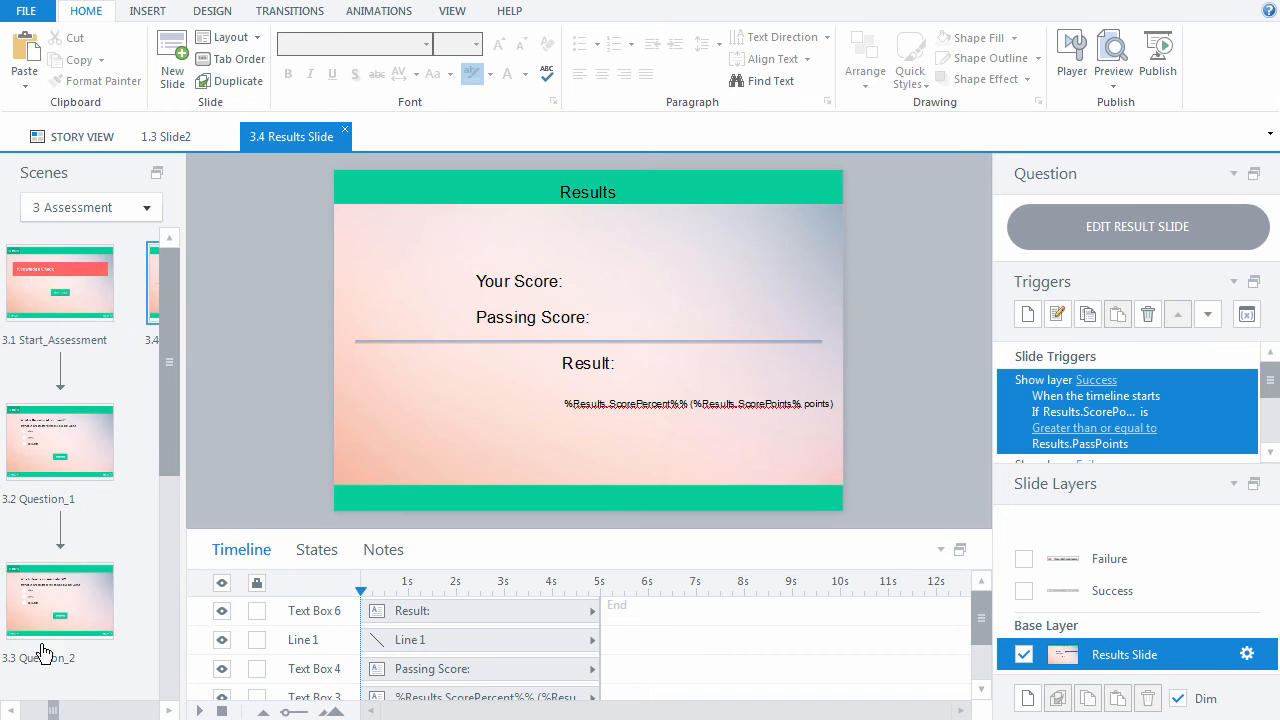
click(83, 600)
click(808, 497)
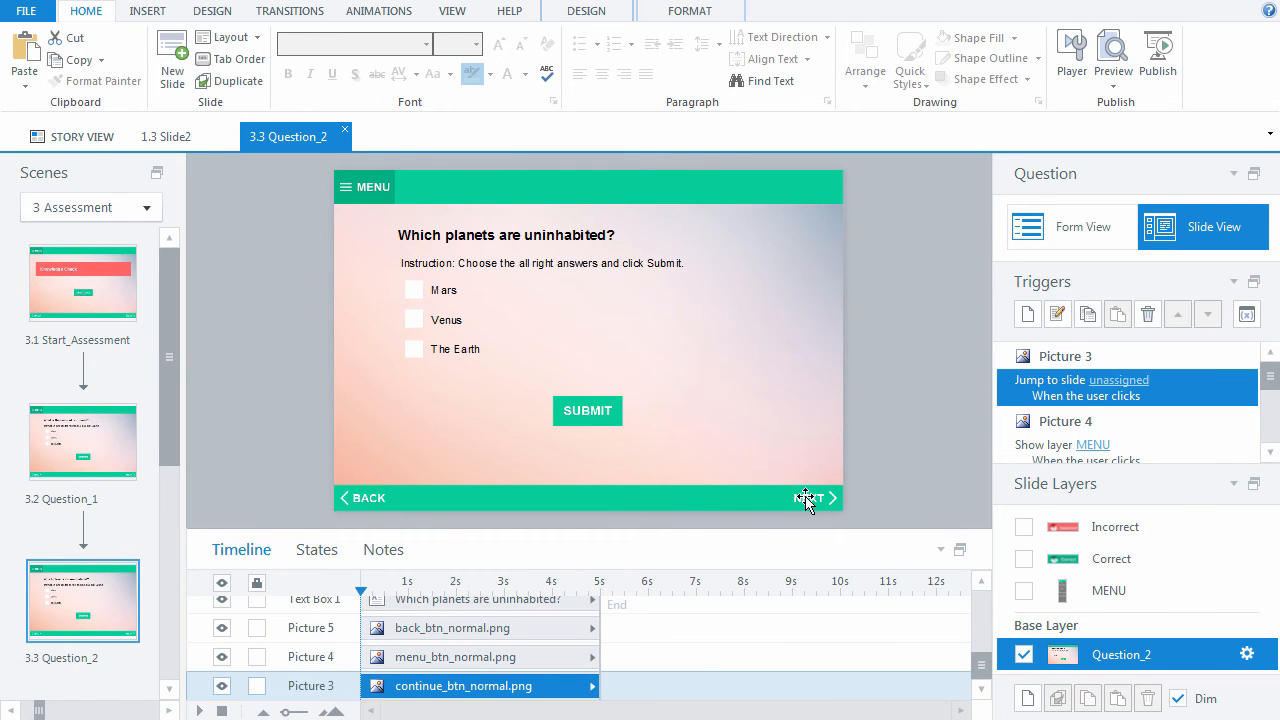
double_click(1060, 395)
click(669, 311)
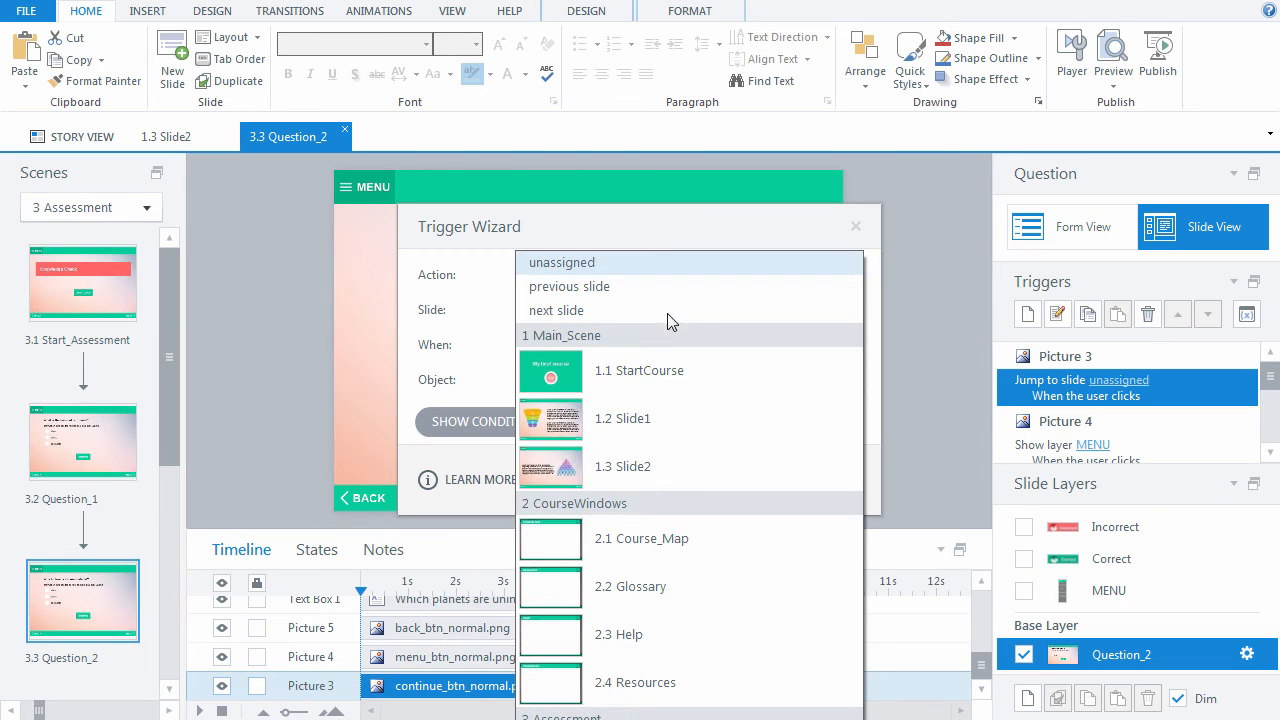
click(640, 718)
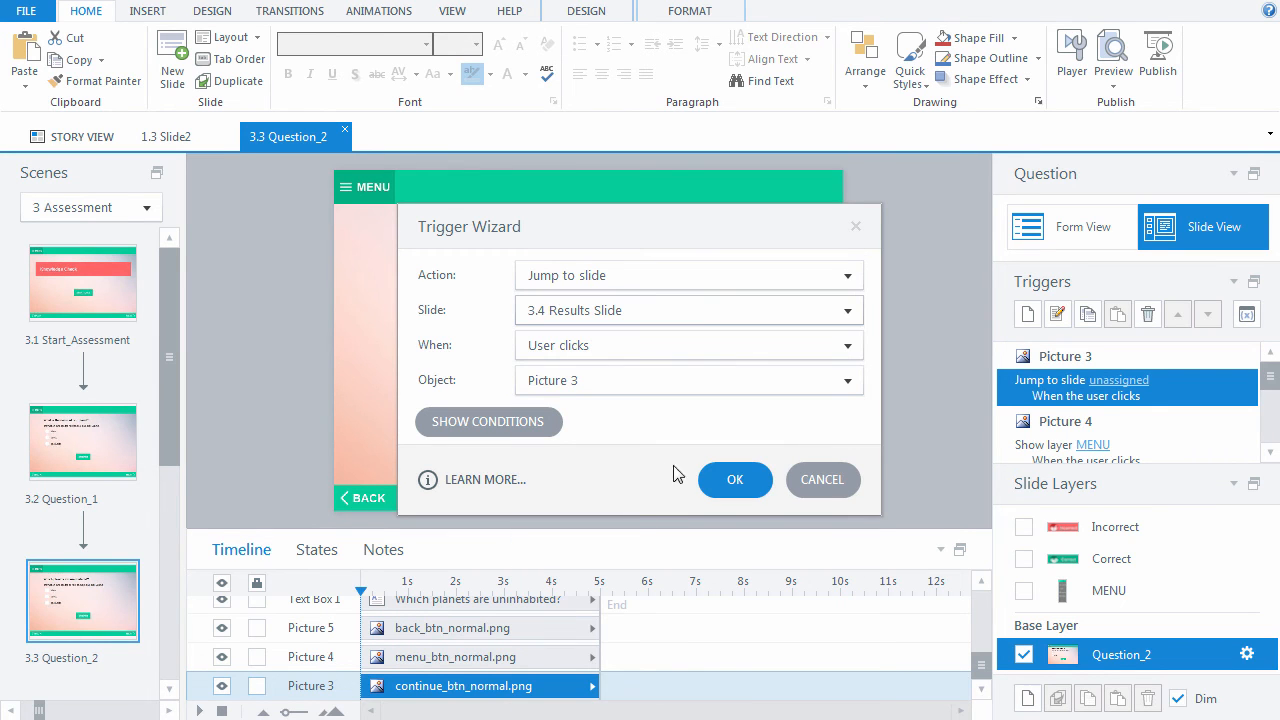
click(727, 467)
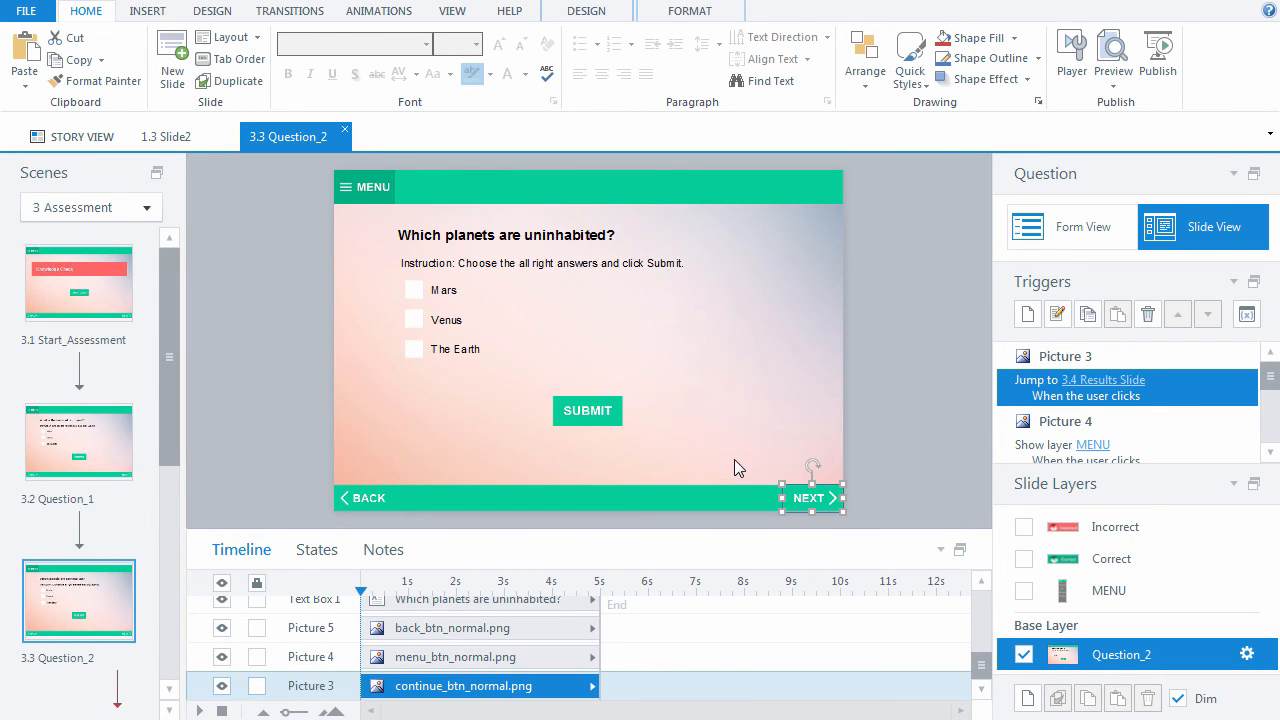
Turn off the Prev navigation control in the Results Slide's properties
drag(172, 418, 125, 637)
click(80, 578)
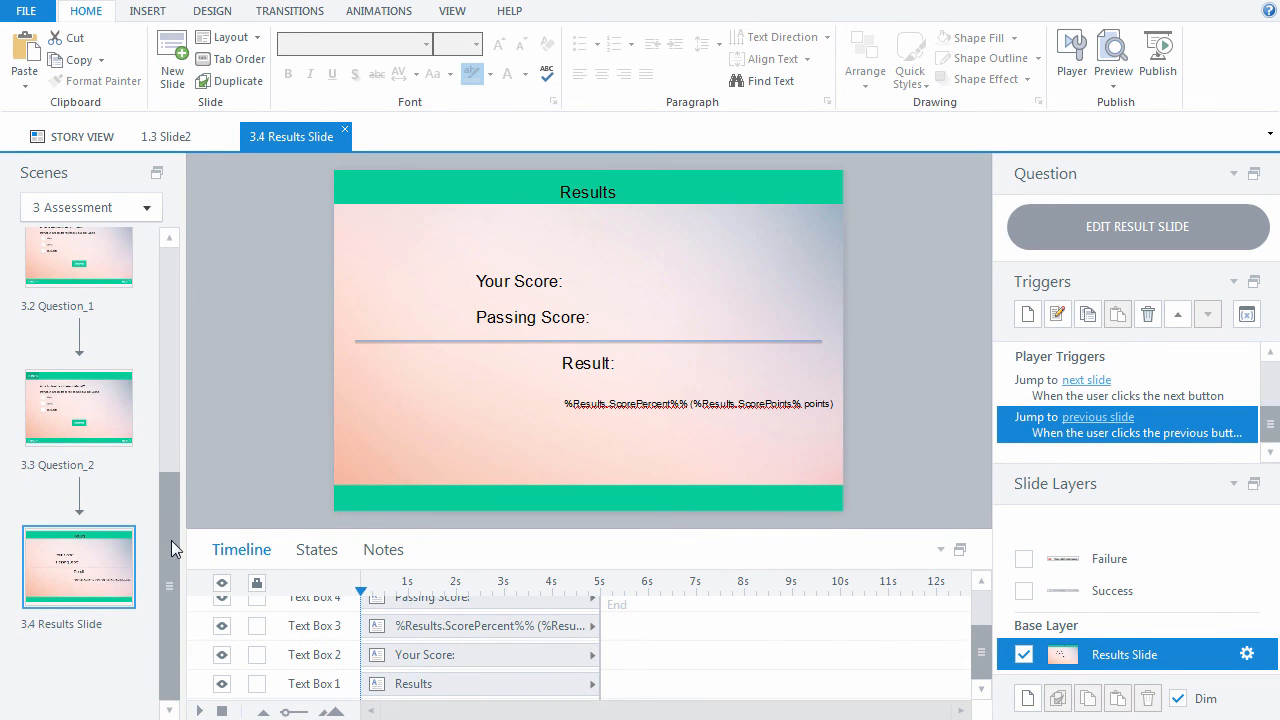
click(1246, 653)
click(486, 357)
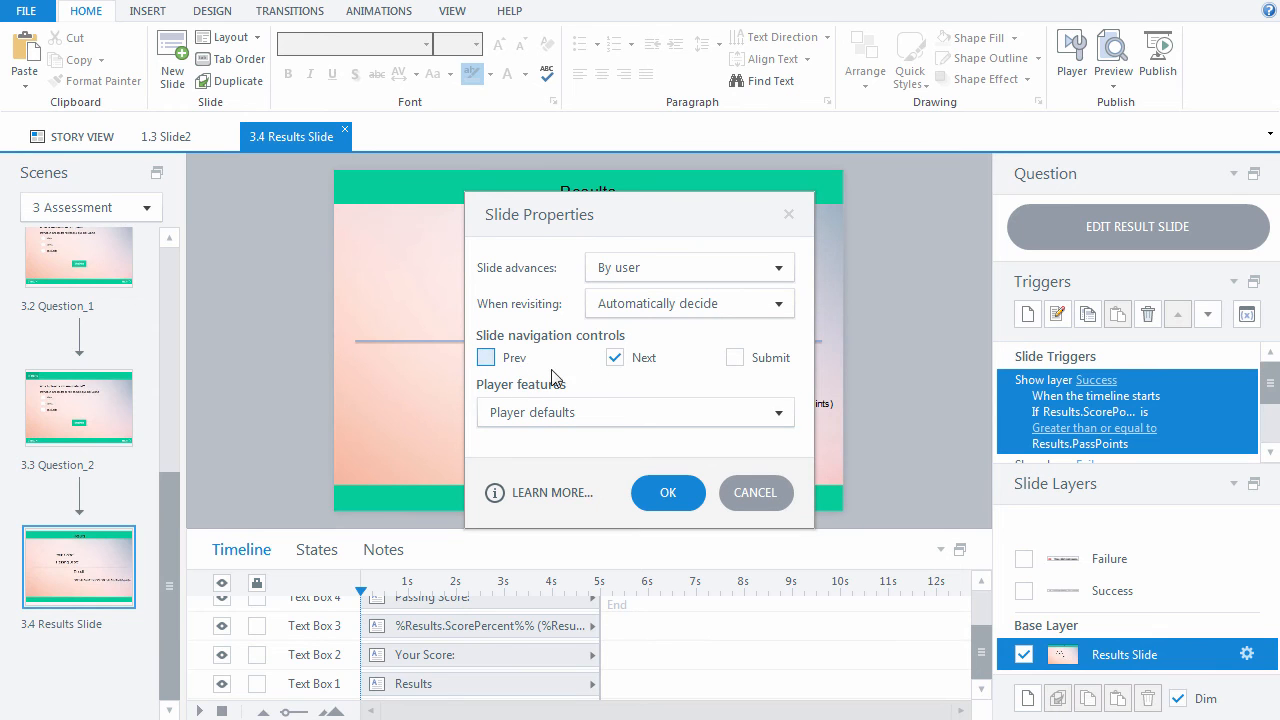
click(667, 491)
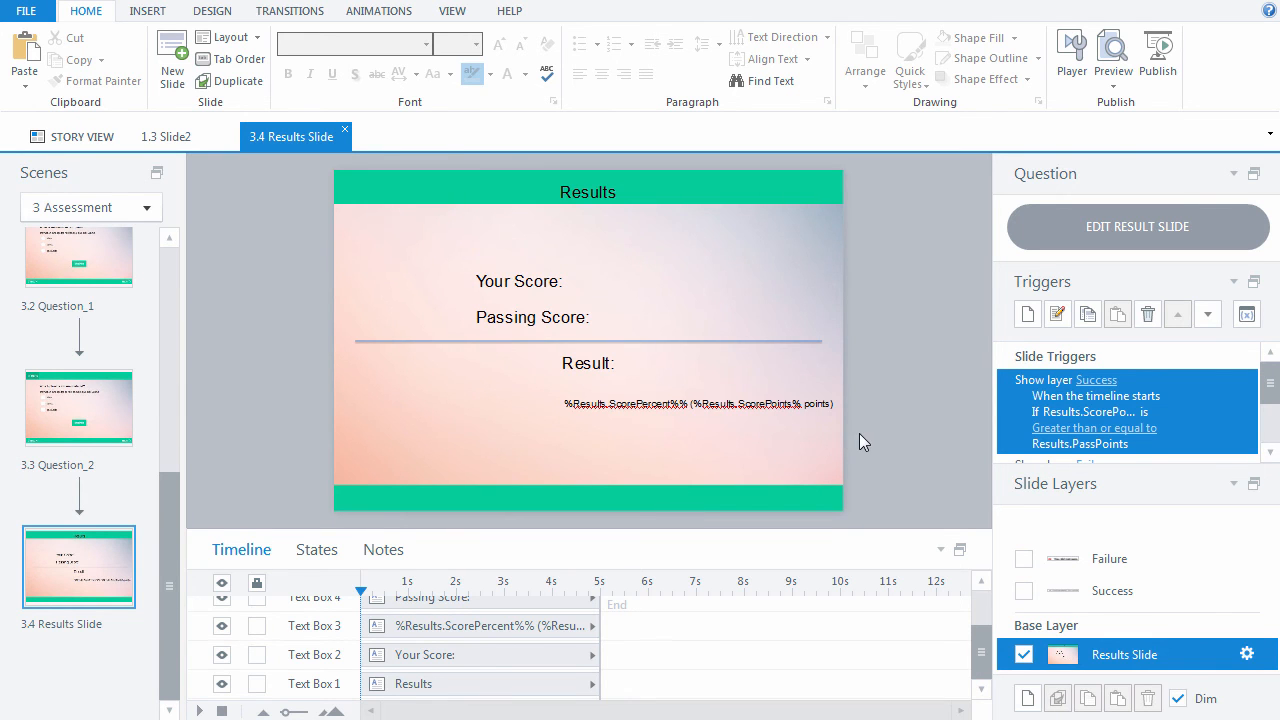
Delete everything on the Results Slide's base layer except the score variable text box, and cut that box
key(ctrl+a)
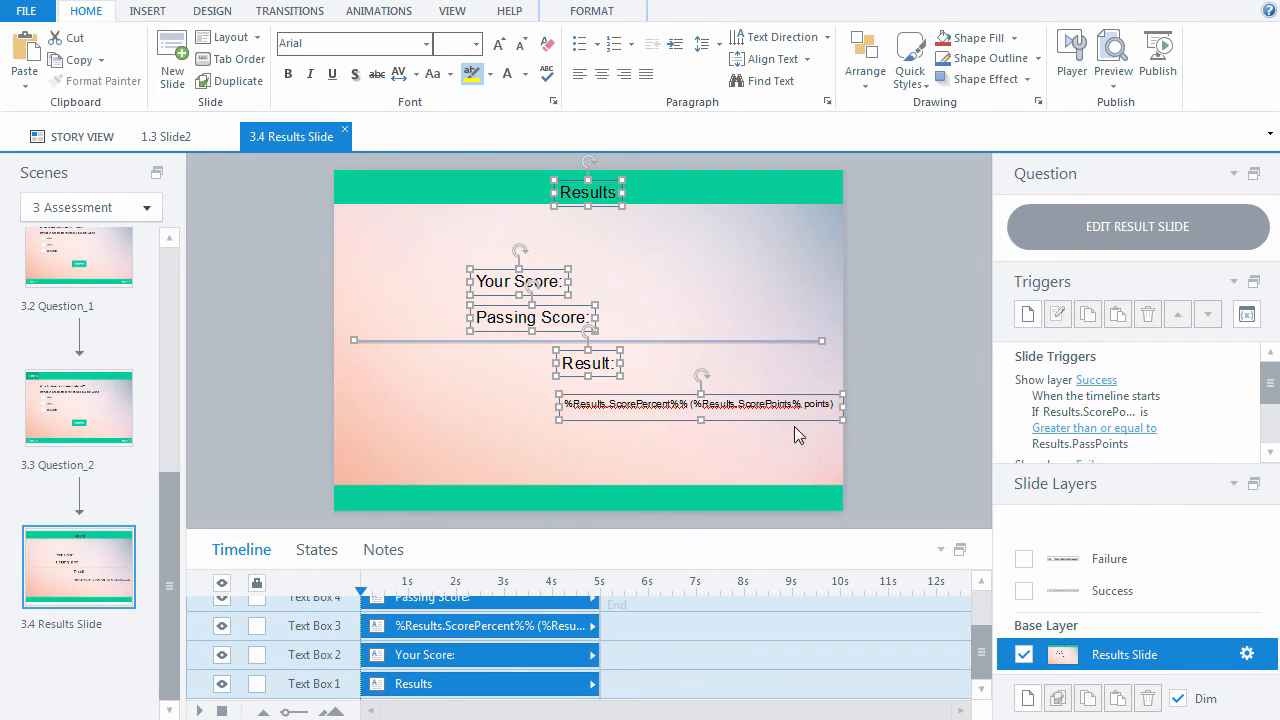
ctrl+click(756, 398)
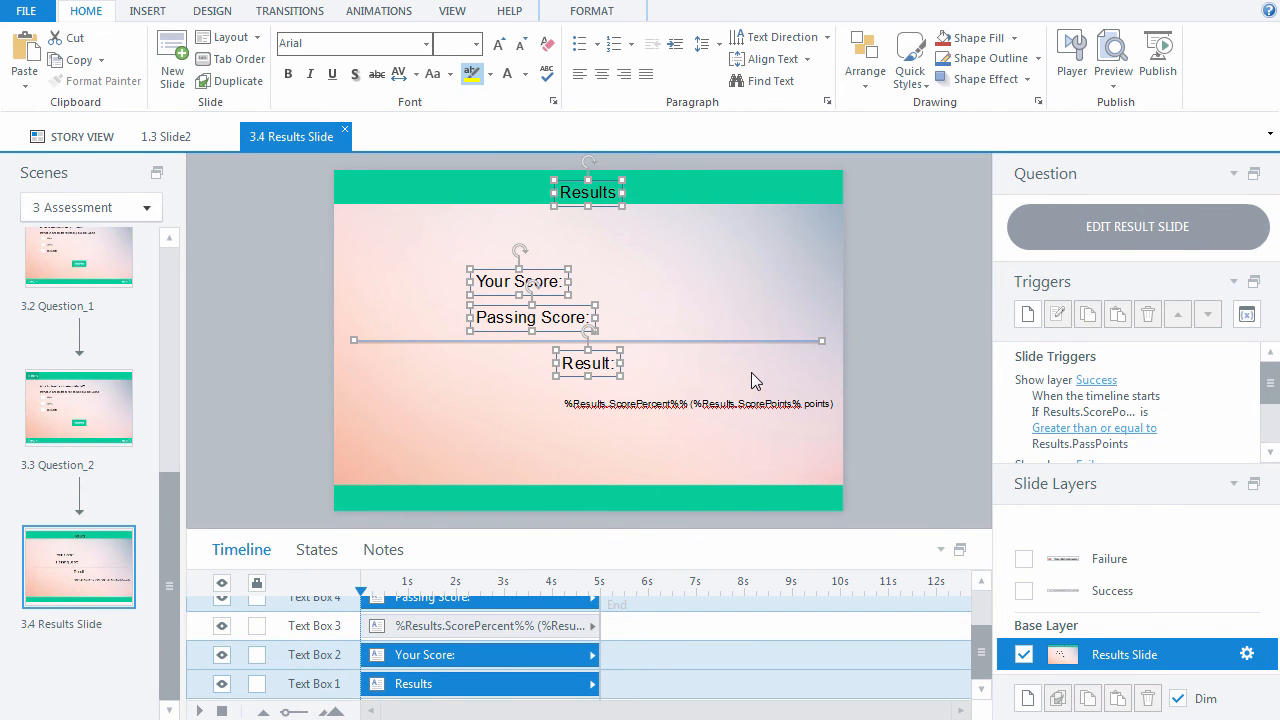
key(Delete)
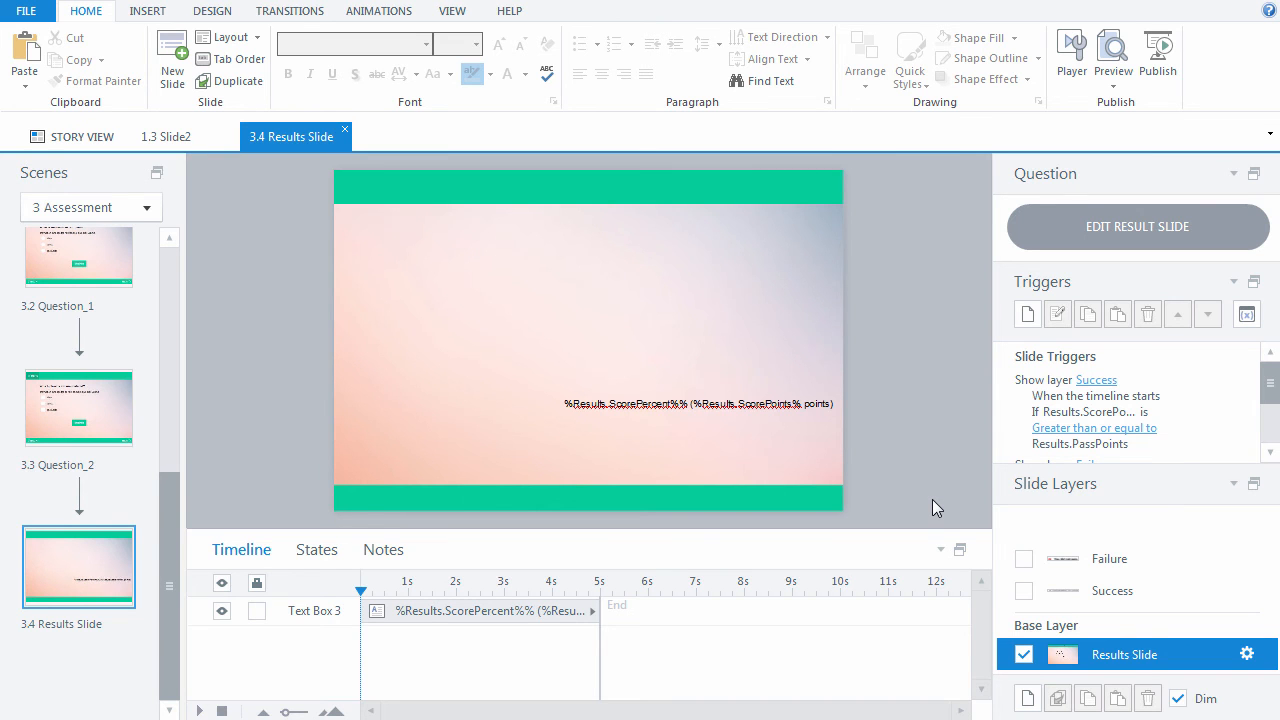
click(748, 394)
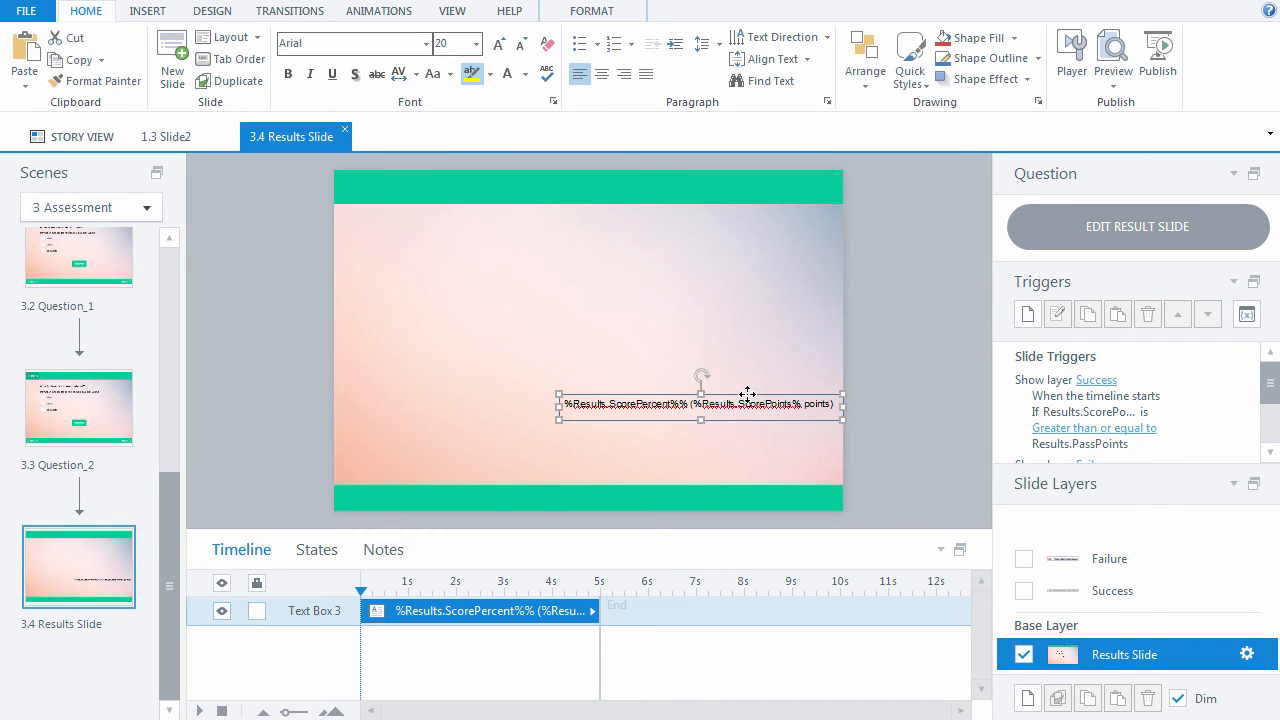
key(Delete)
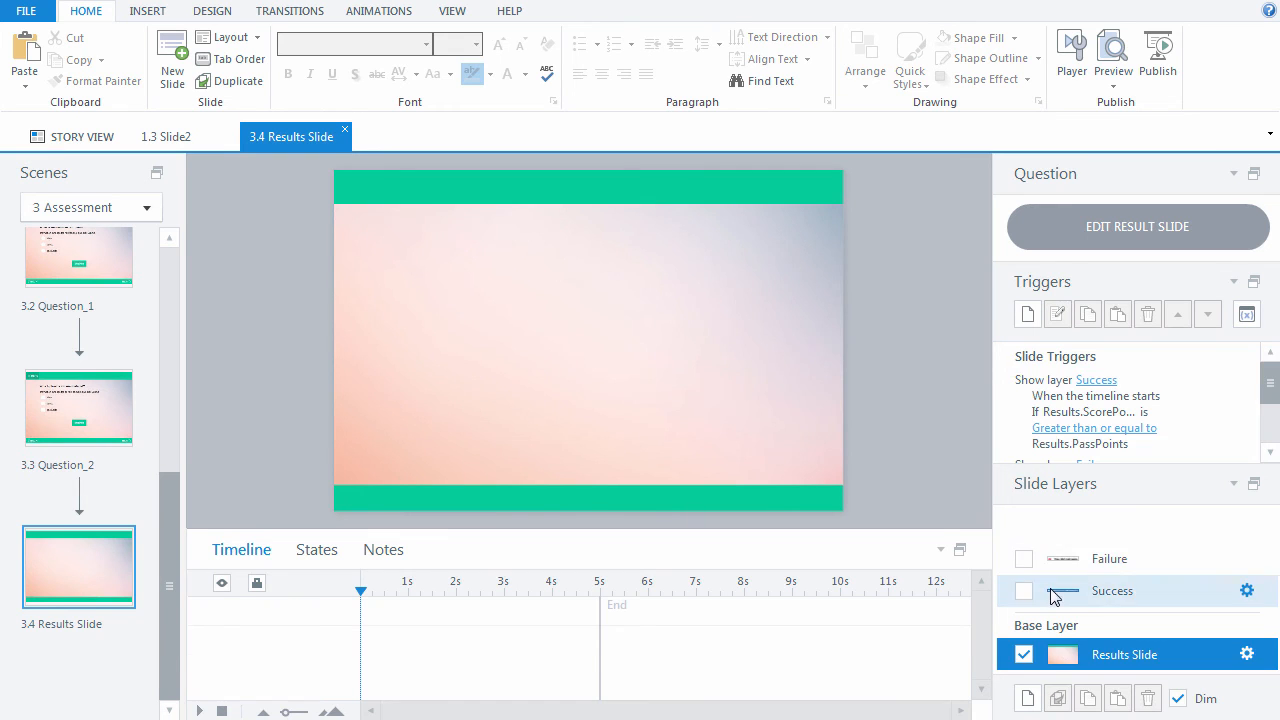
Replace the Success layer's contents with the cut score text box, placed just above the slide's lower green band
click(1012, 590)
key(ctrl+a)
key(Delete)
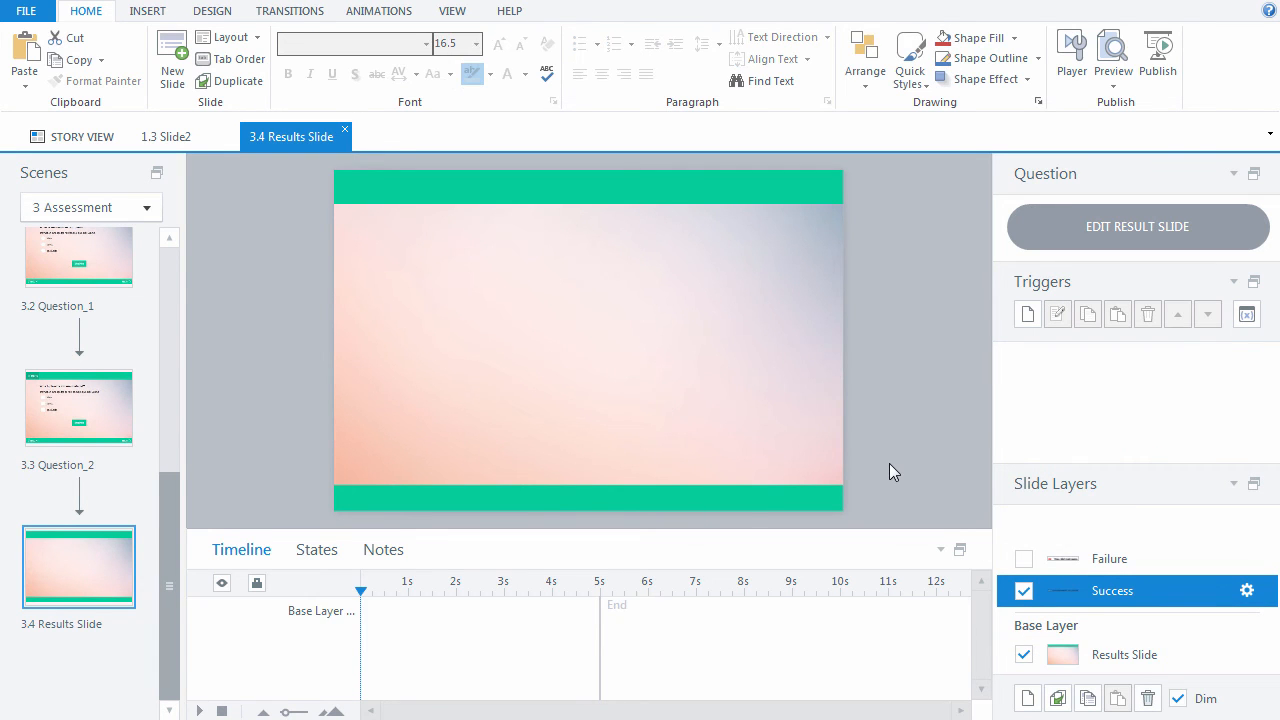
key(ctrl+v)
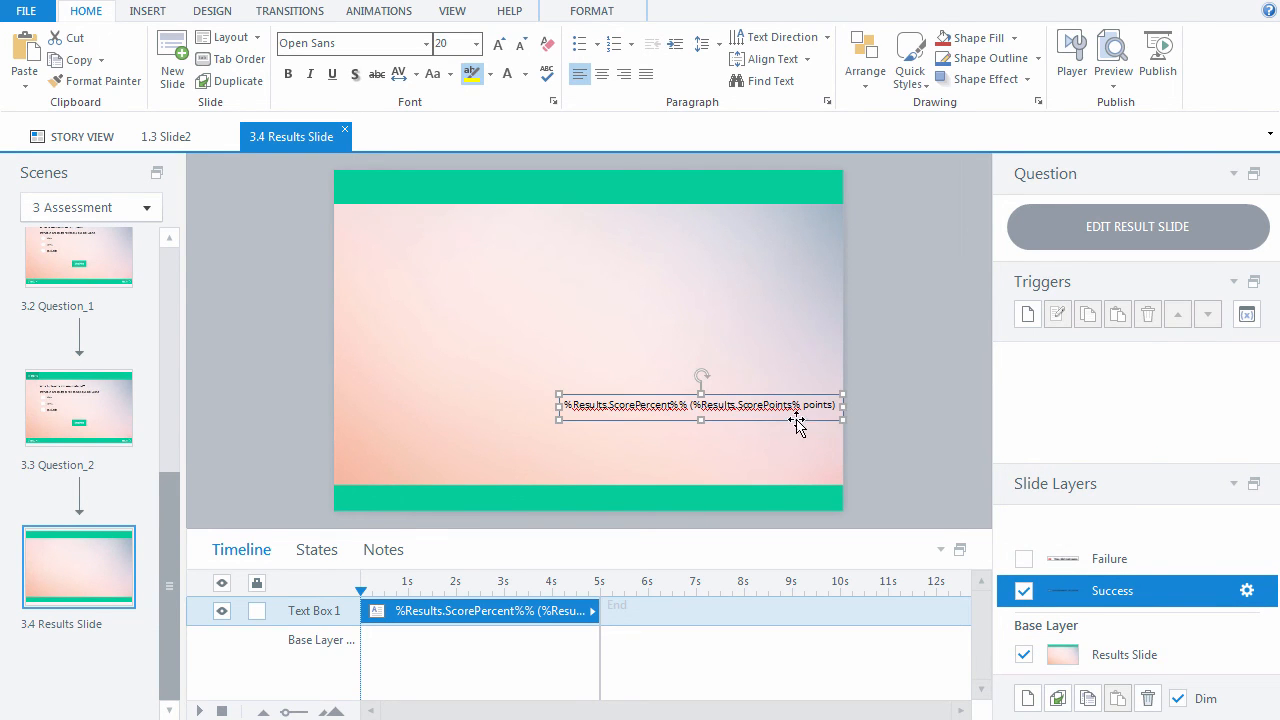
drag(797, 419, 777, 454)
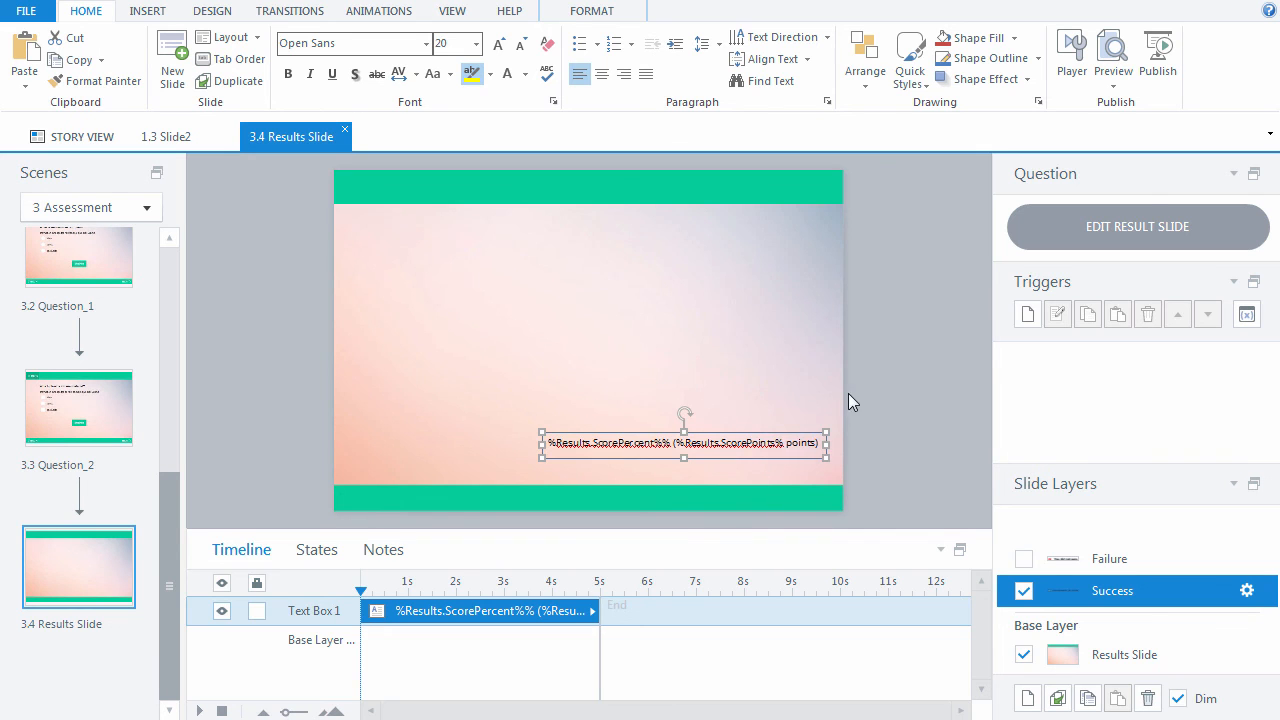